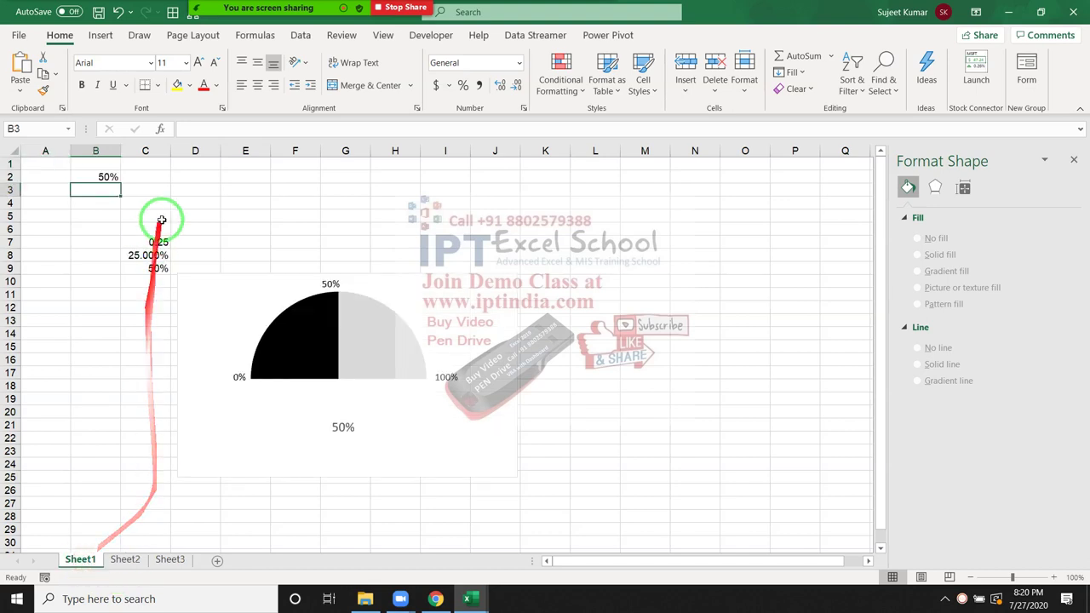
Step: Enter 10 in B2 so the Sheet1 gauge reads 10%, then go to Sheet2
left_click(251, 283)
left_click(108, 176)
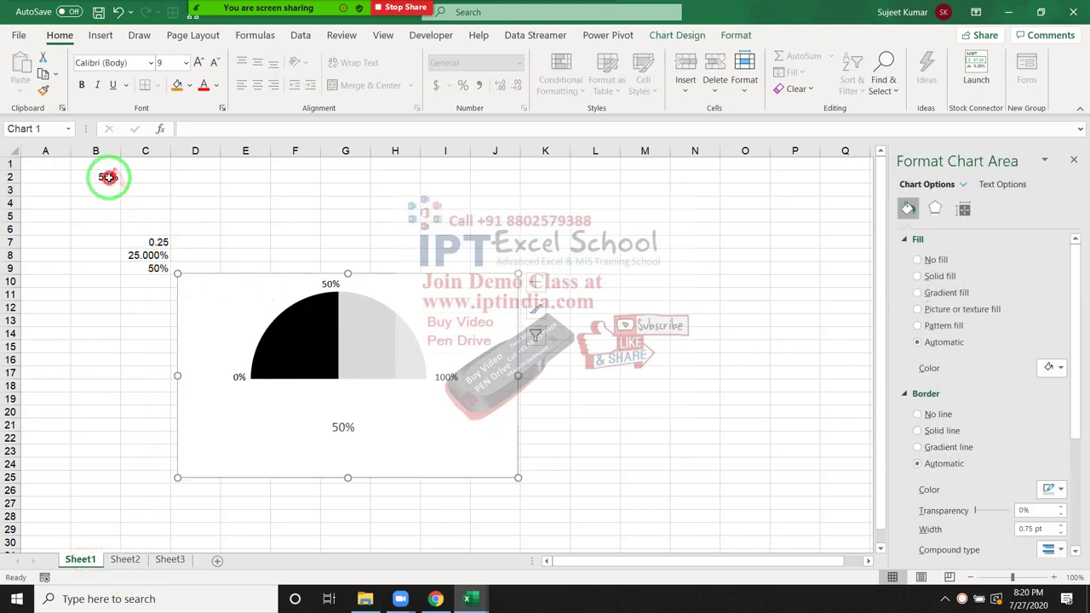
type("10")
key("Return")
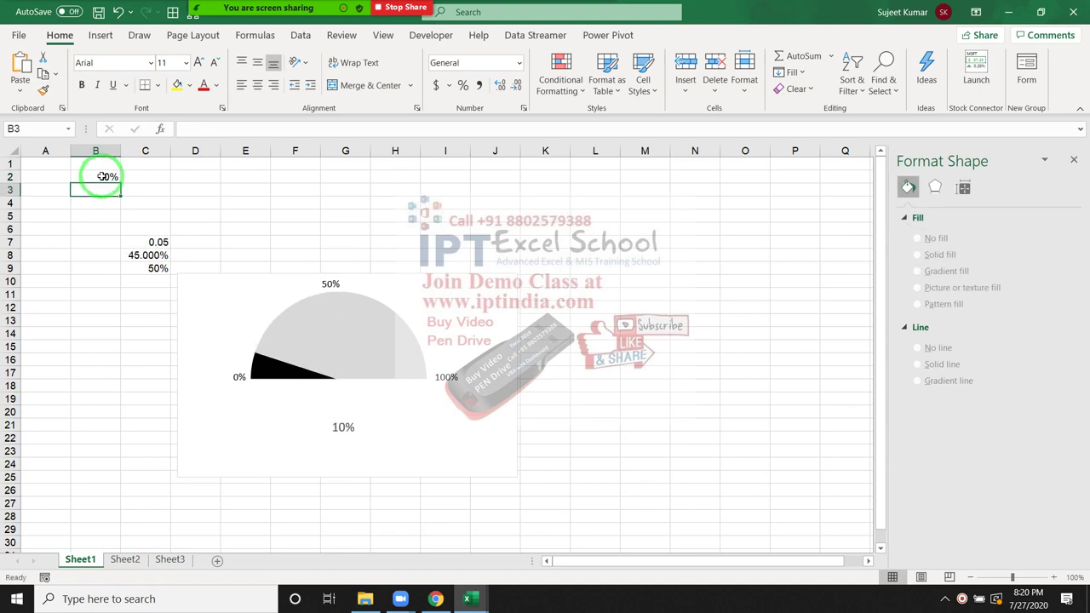
left_click(125, 561)
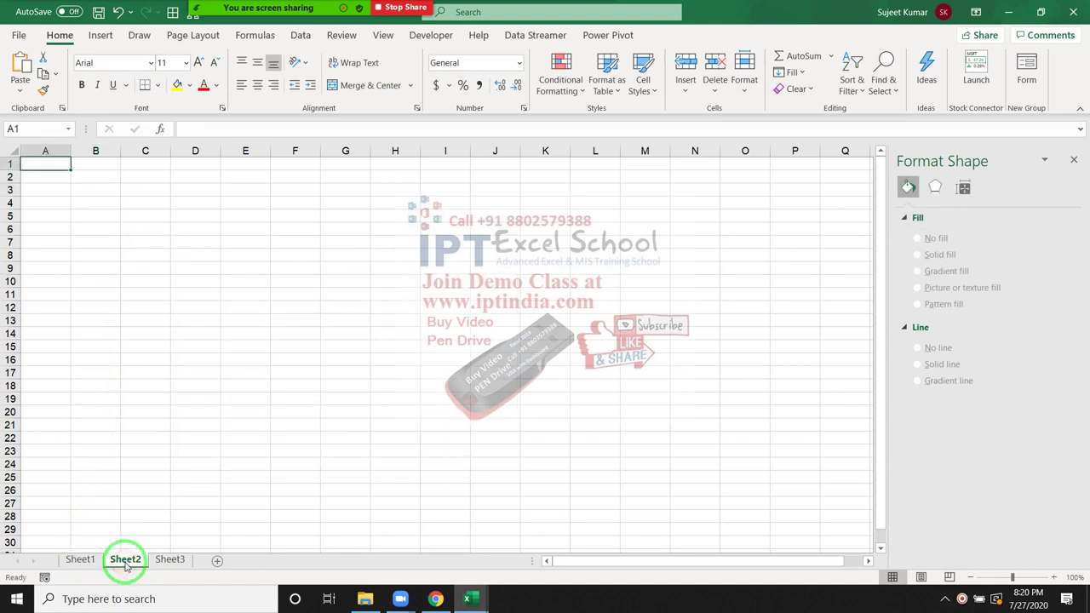
Step: Enter 50 and 100 in B3:B4 and 100 in C3:C4, then select B3:C4
left_click(102, 188)
type("50")
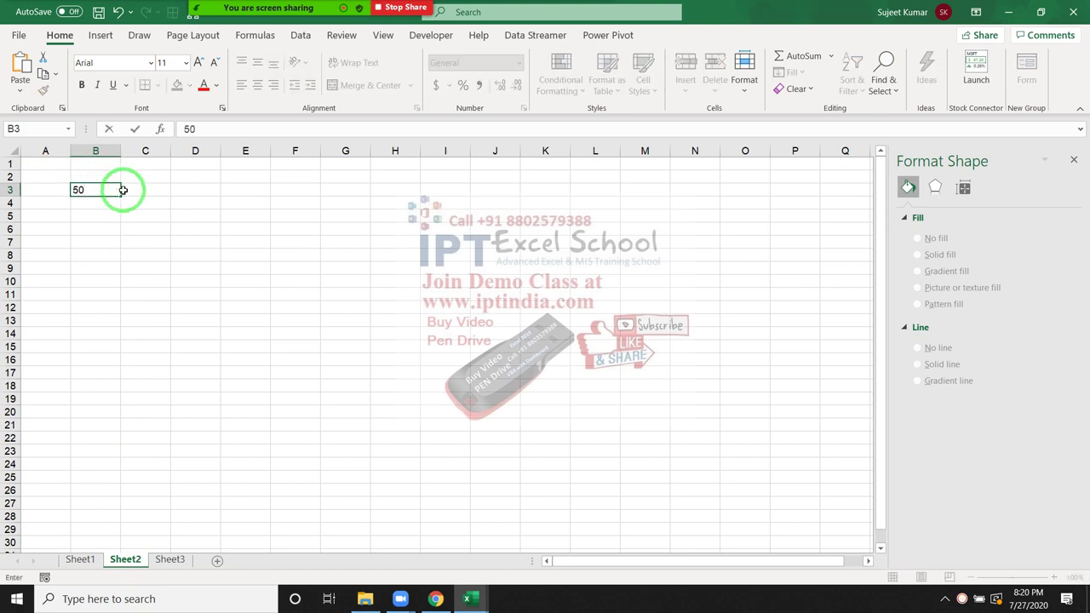
key("Return")
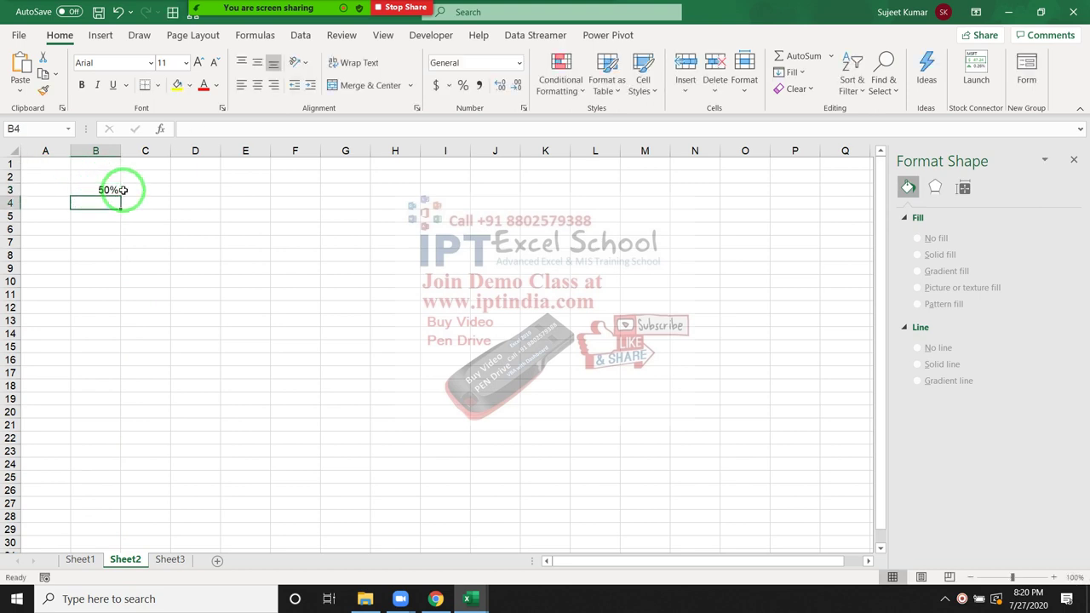
type("100")
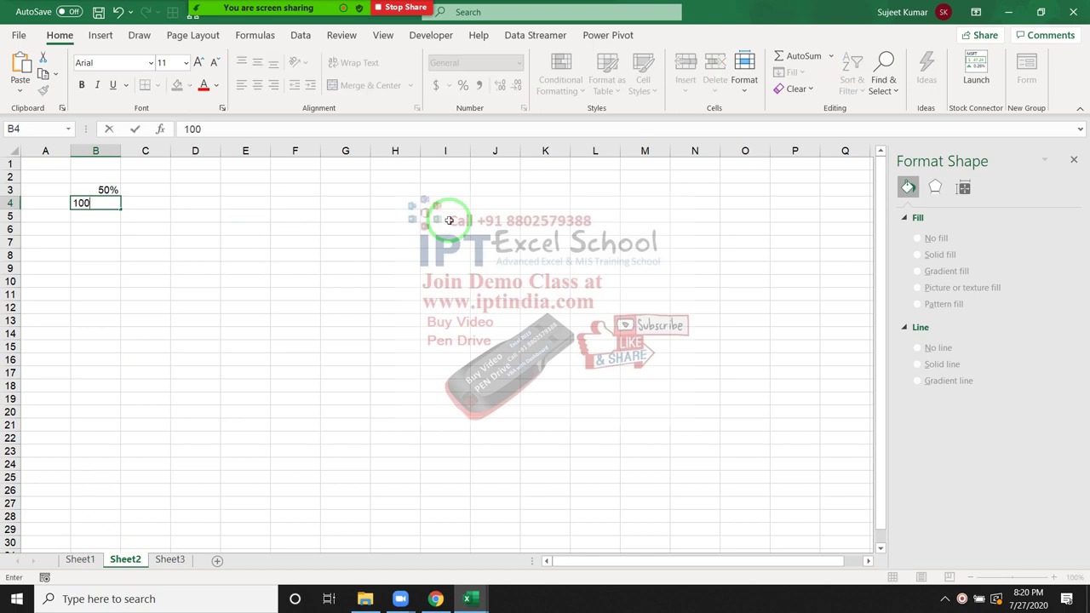
key("Up")
key("Right")
type("10")
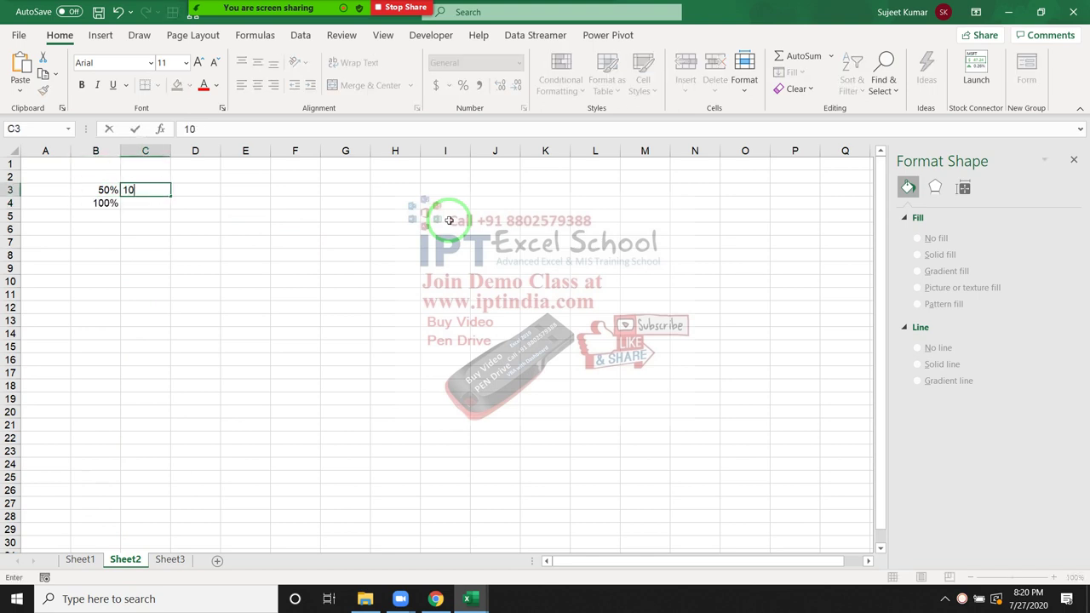
key("Return")
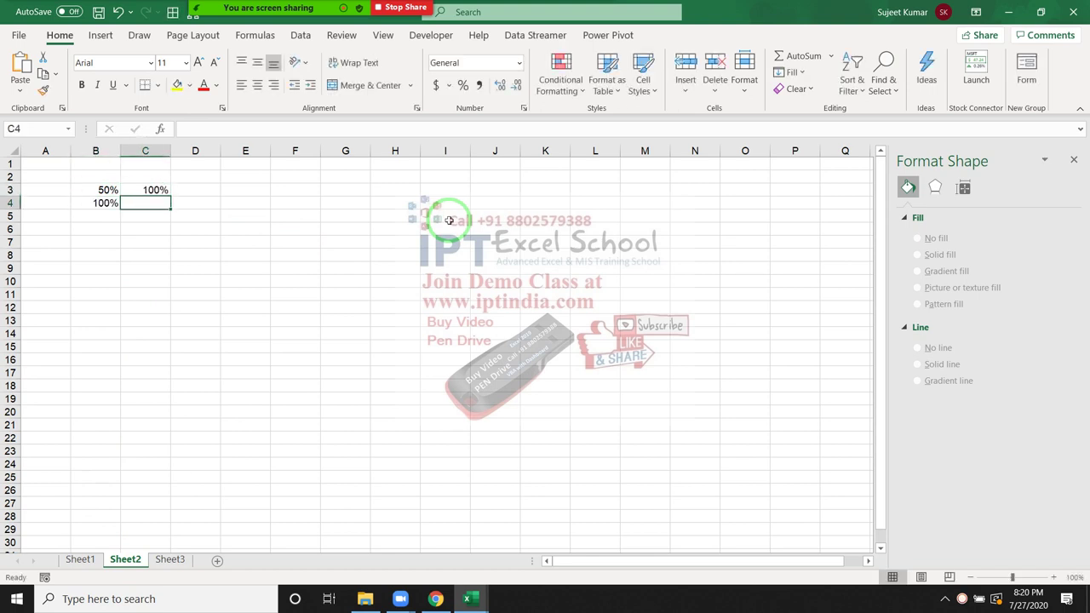
type("100")
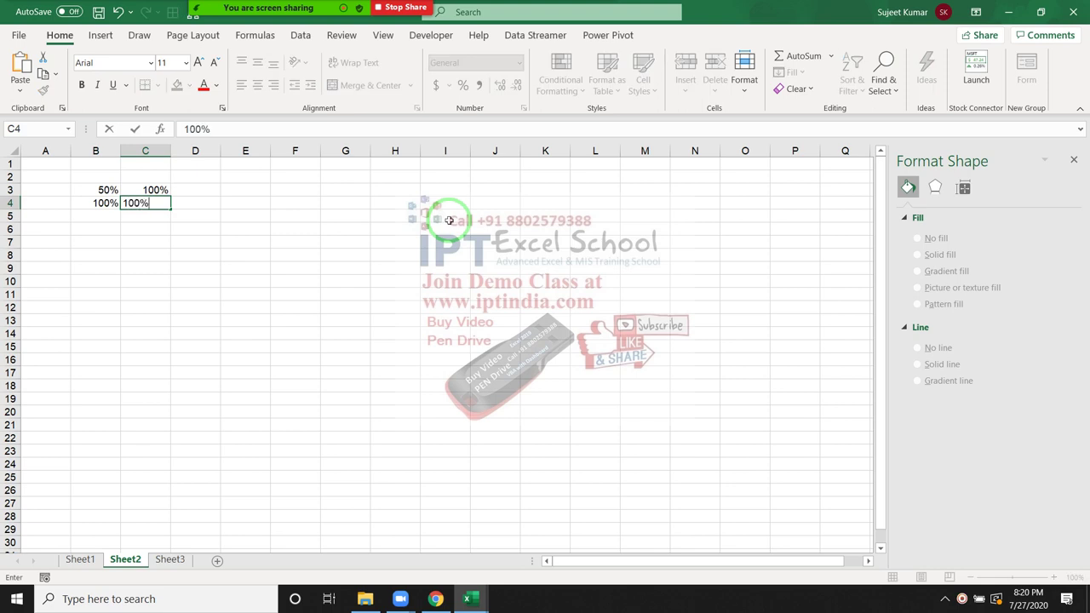
left_click_drag(85, 190, 147, 203)
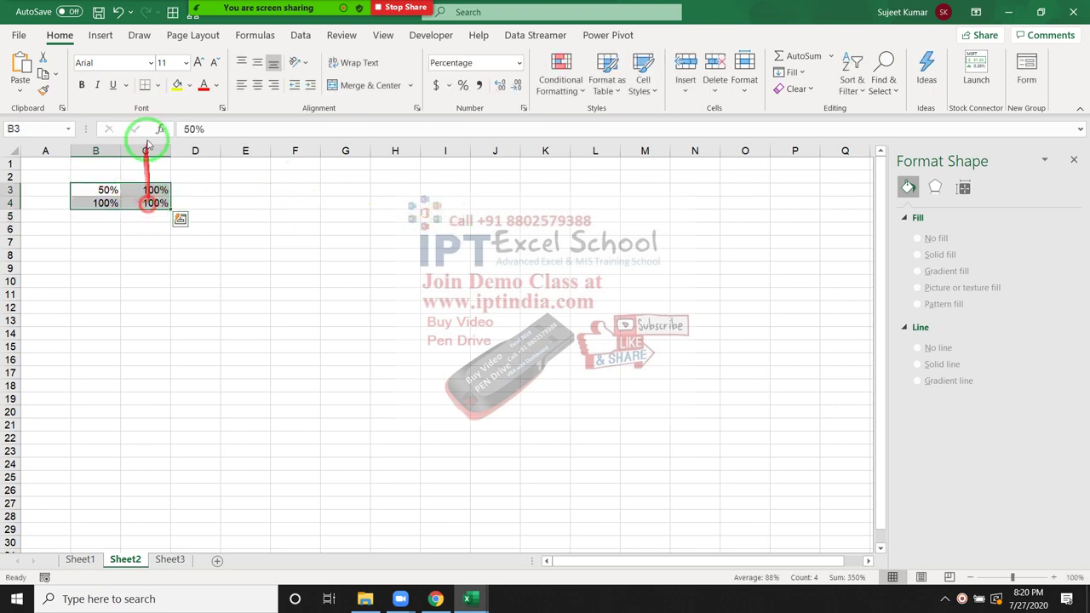
Step: Insert a clustered column chart of B3:C4 and enlarge it
left_click(101, 35)
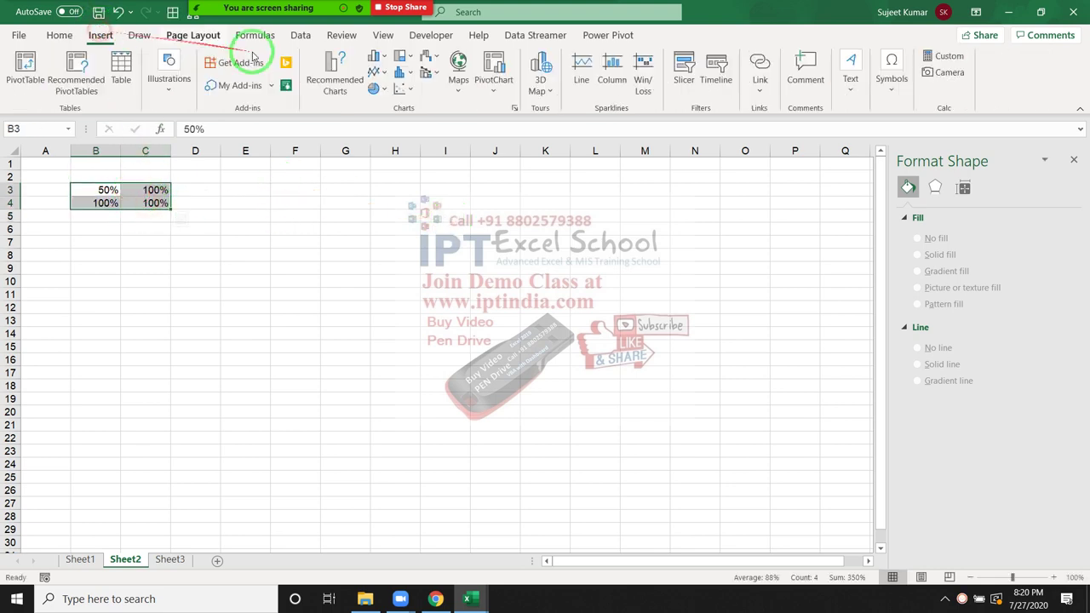
left_click(382, 55)
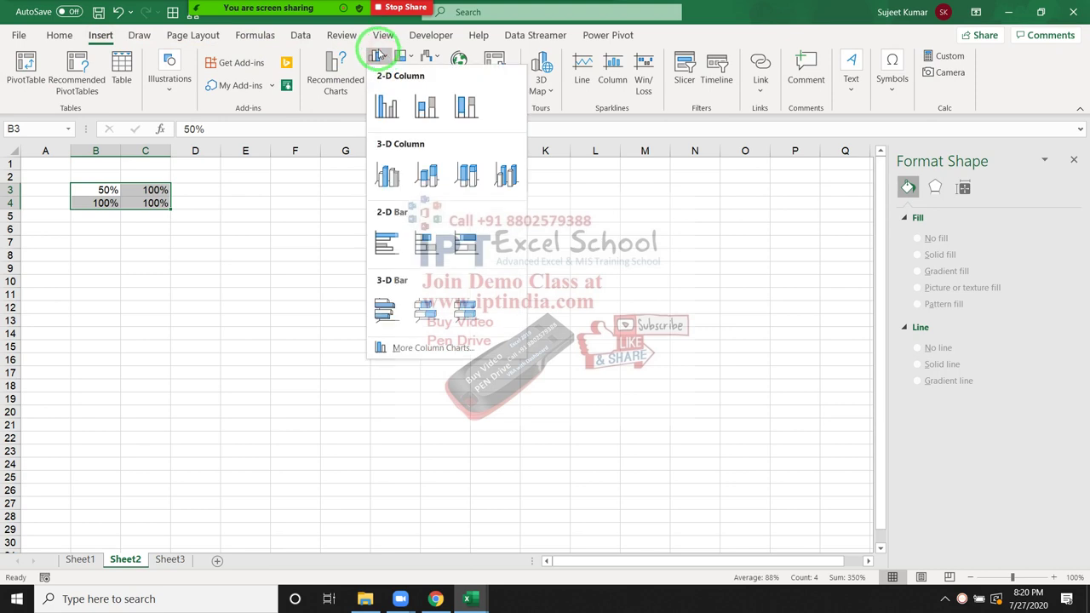
left_click(386, 104)
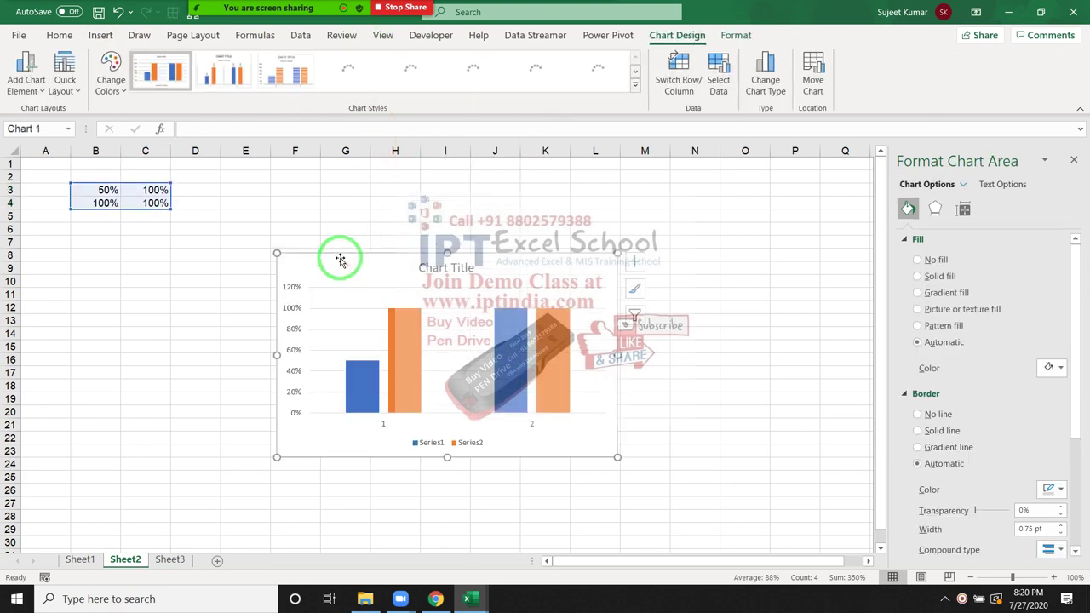
left_click_drag(617, 457, 646, 509)
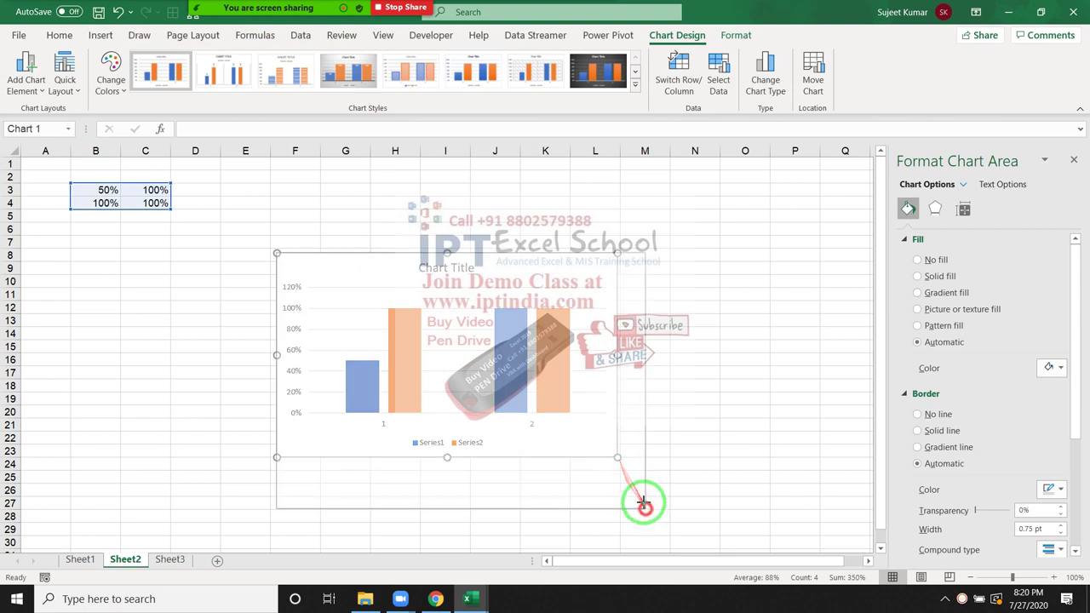
Step: Set the orange series' Series Overlap to 100% so both series fully overlap
left_click(409, 441)
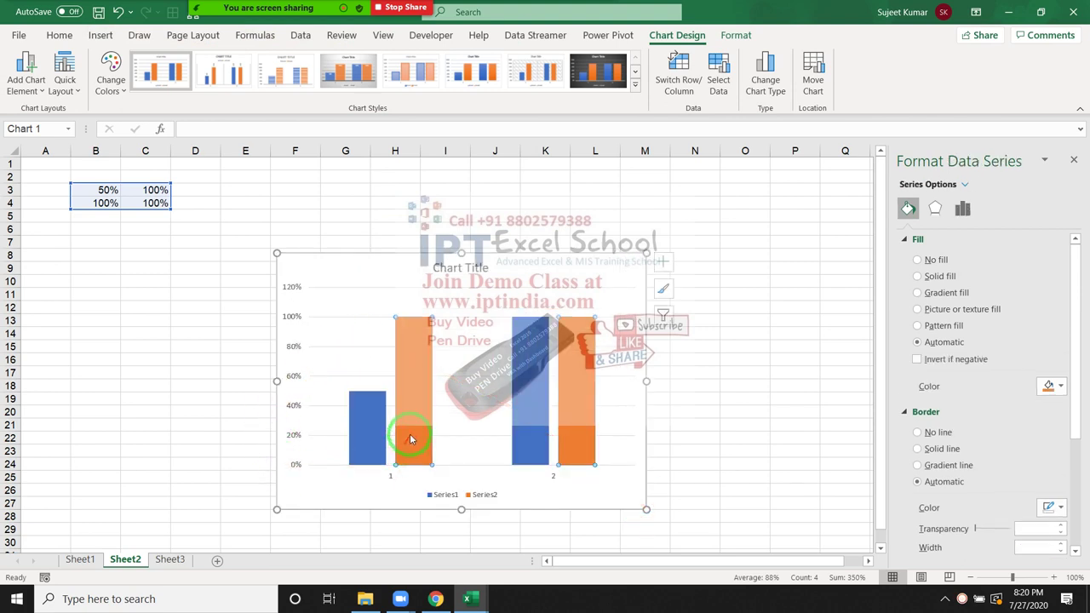
left_click(961, 209)
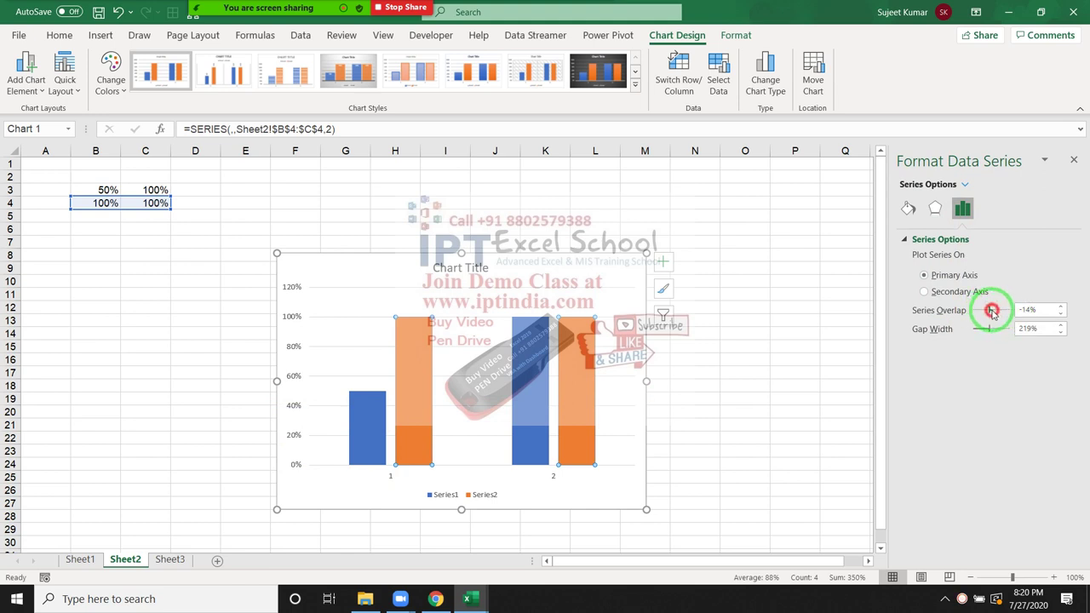
left_click_drag(991, 311, 1000, 313)
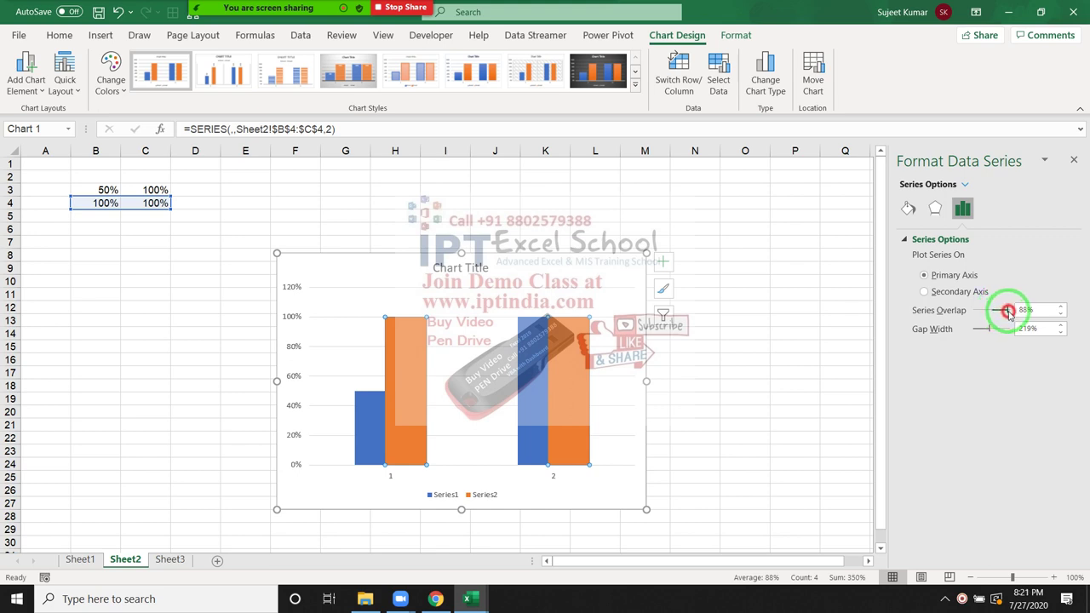
left_click_drag(1010, 311, 1011, 313)
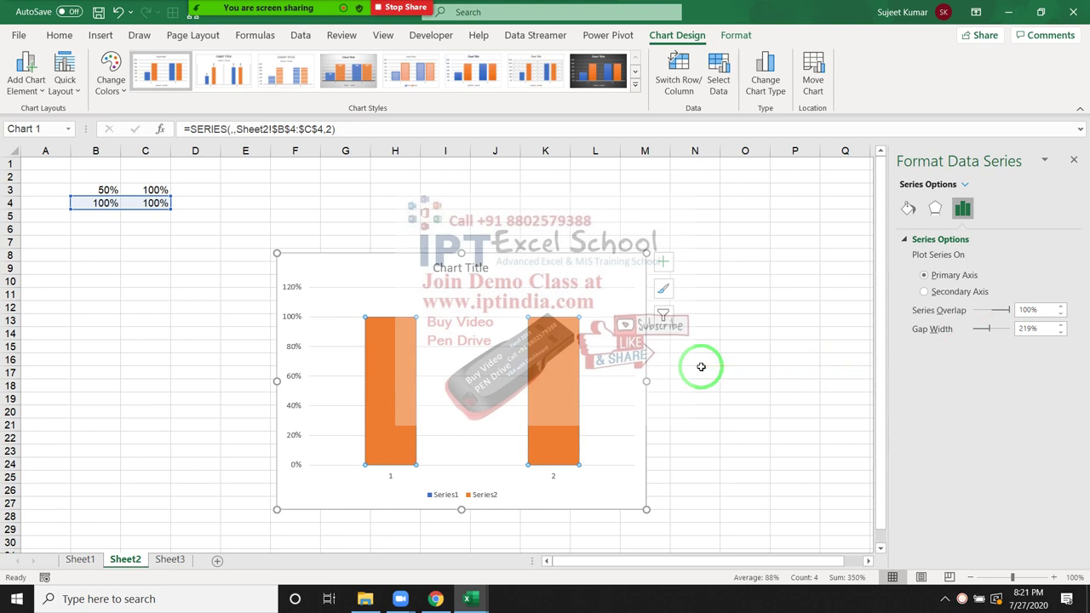
left_click(726, 346)
Step: Clear C3:C4 and delete the chart's horizontal axis
left_click_drag(144, 191, 143, 202)
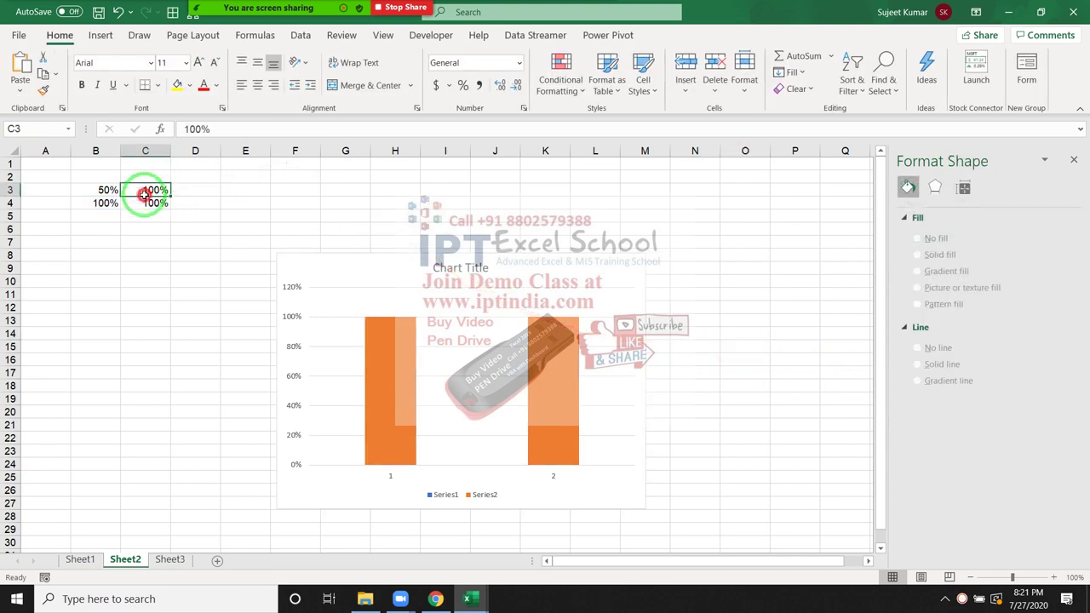
key("Delete")
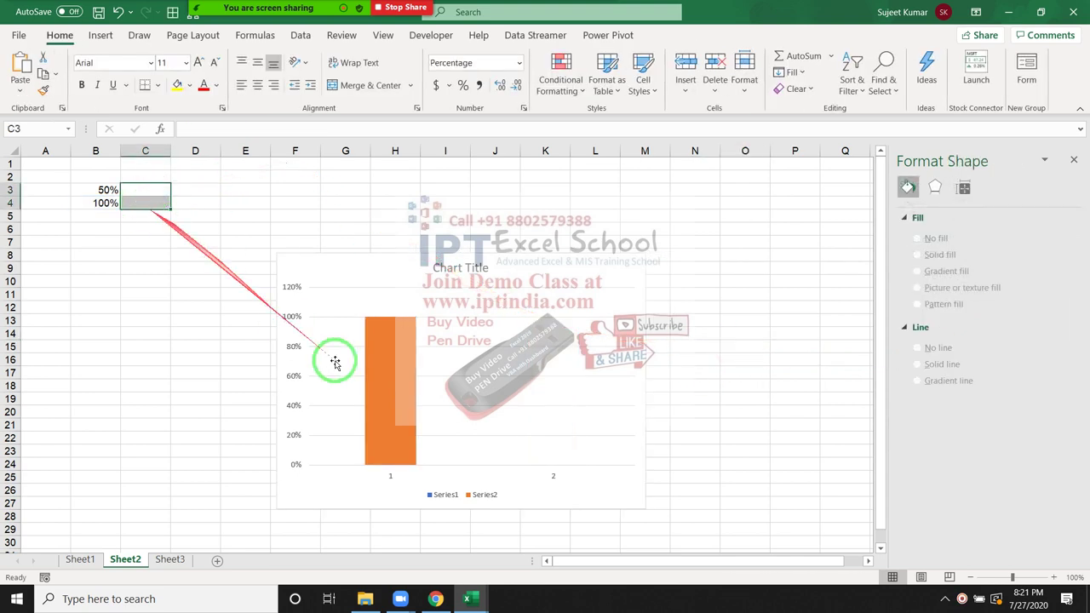
left_click(544, 477)
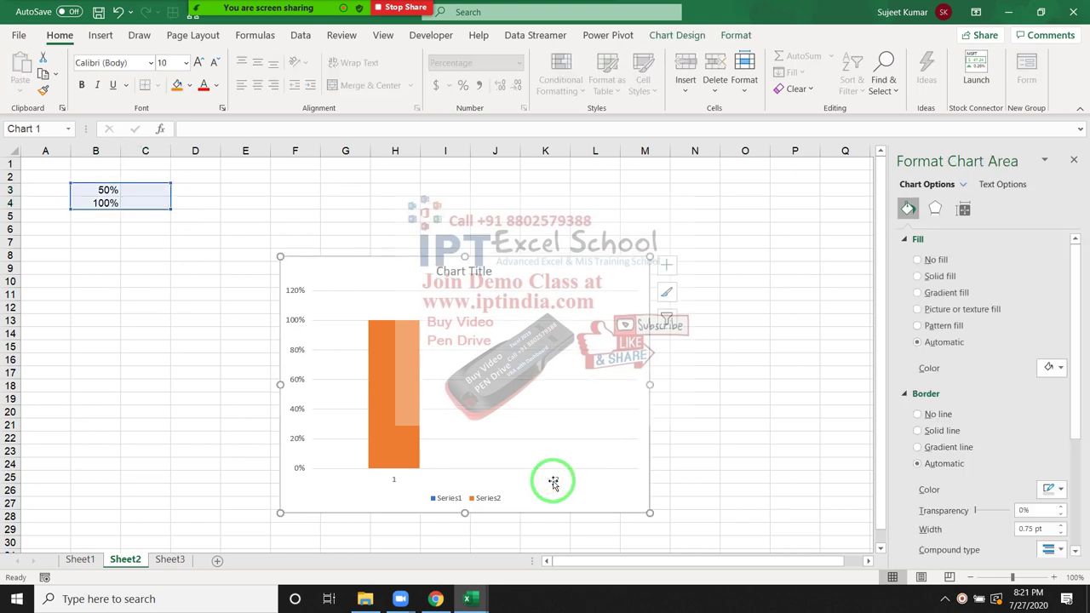
left_click(555, 483)
key("Delete")
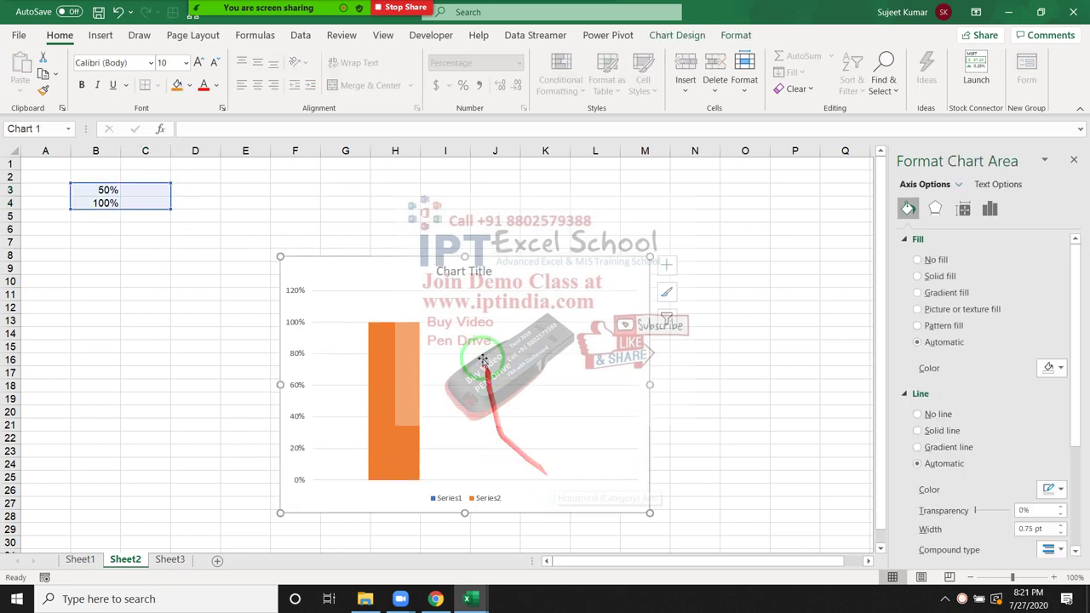
Step: Limit the orange series to B4 and change its SERIES order argument to 1
left_click(445, 319)
left_click(303, 300)
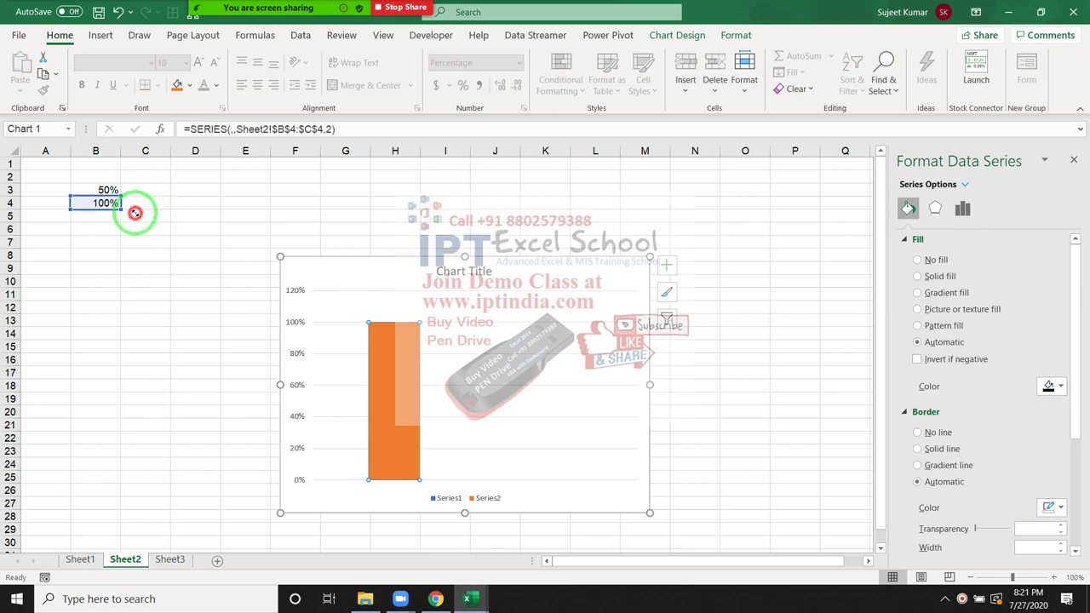
left_click_drag(163, 209, 142, 220)
left_click(595, 306)
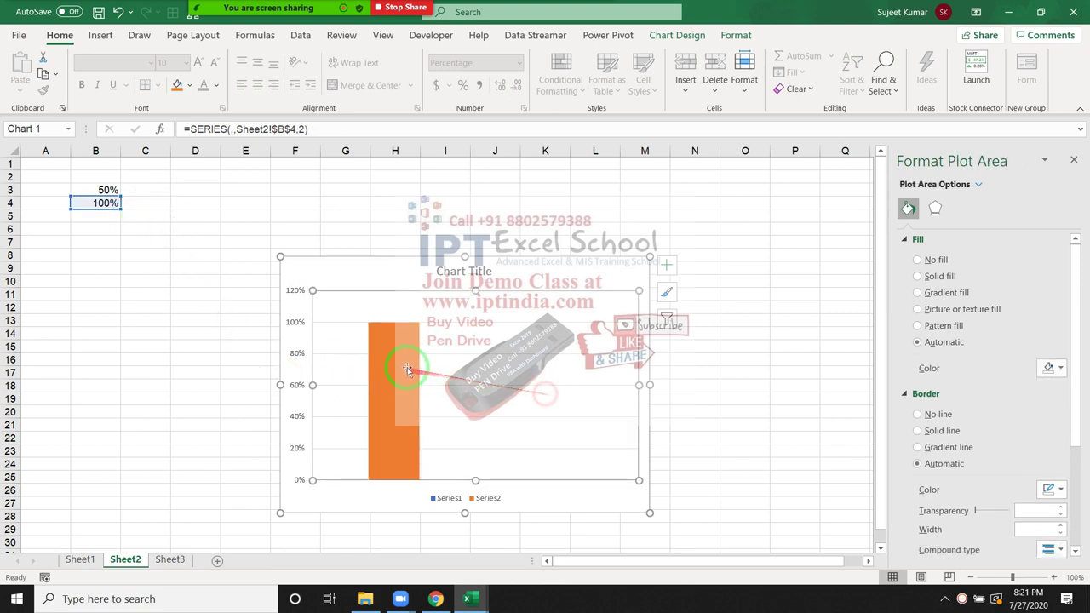
left_click(392, 332)
left_click(308, 132)
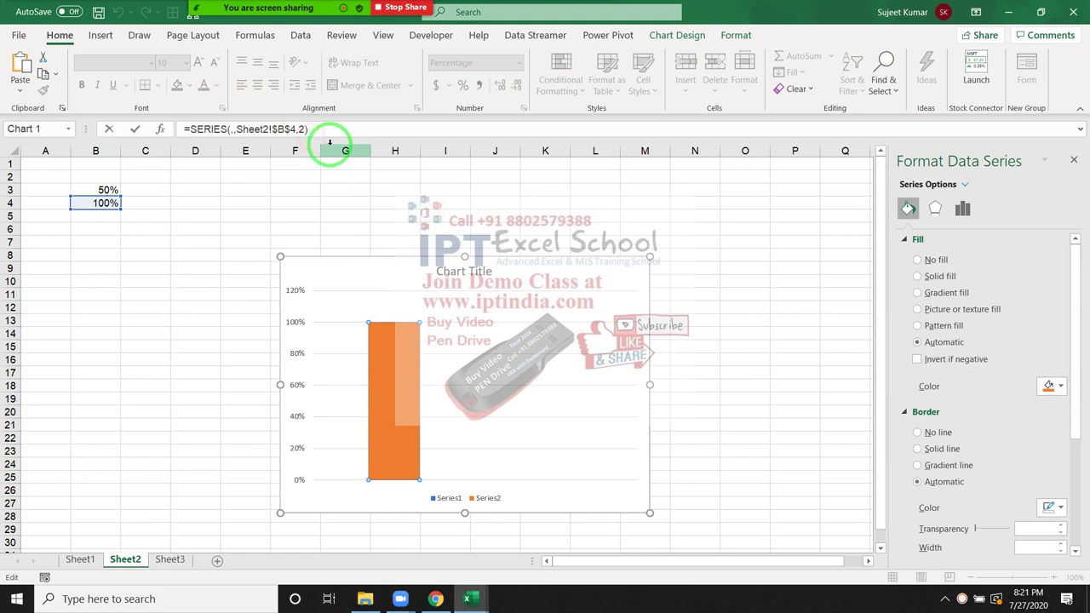
type("1")
key("Return")
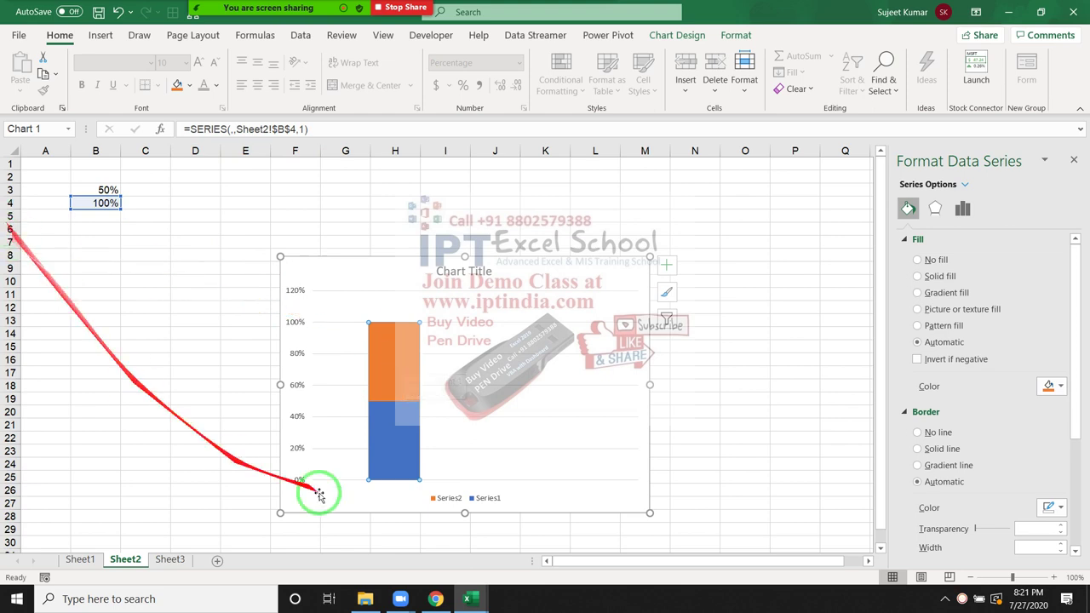
Step: Select the blue Series1 column in the chart
left_click(480, 438)
left_click(369, 413)
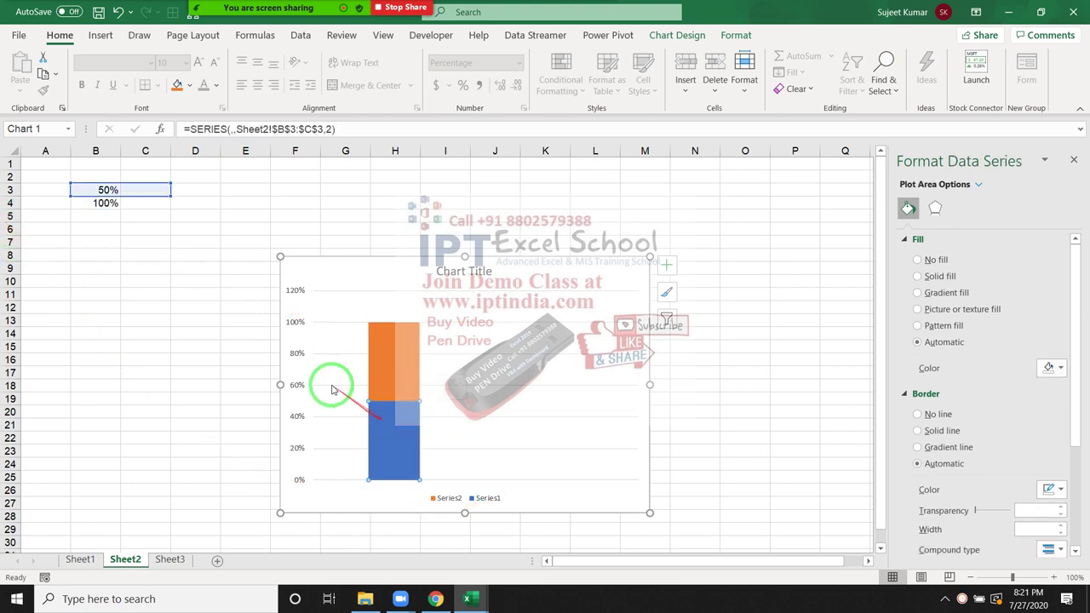
left_click(170, 198)
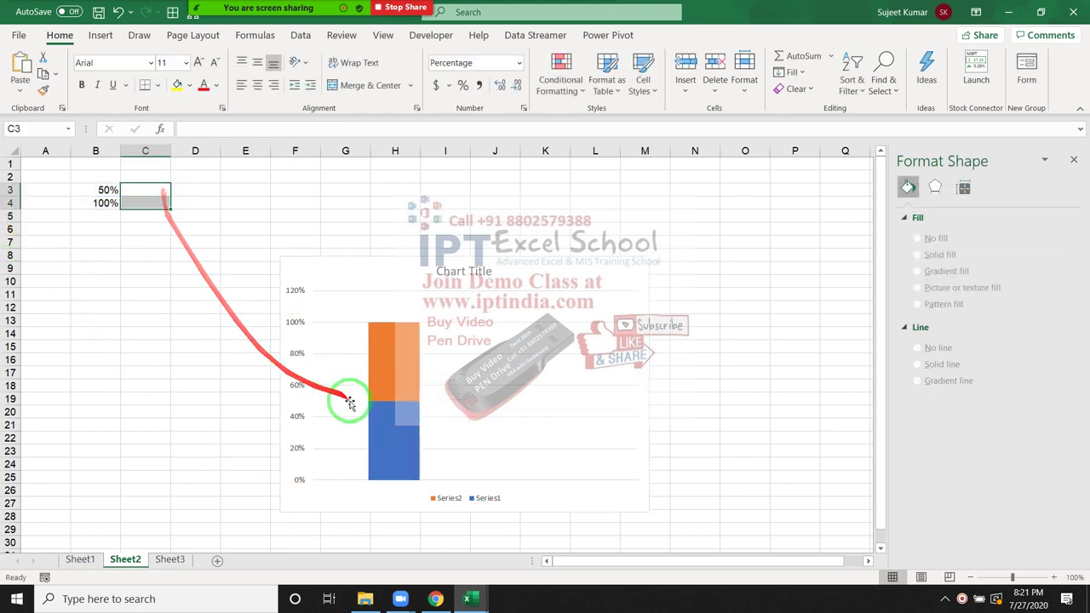
left_click(374, 405)
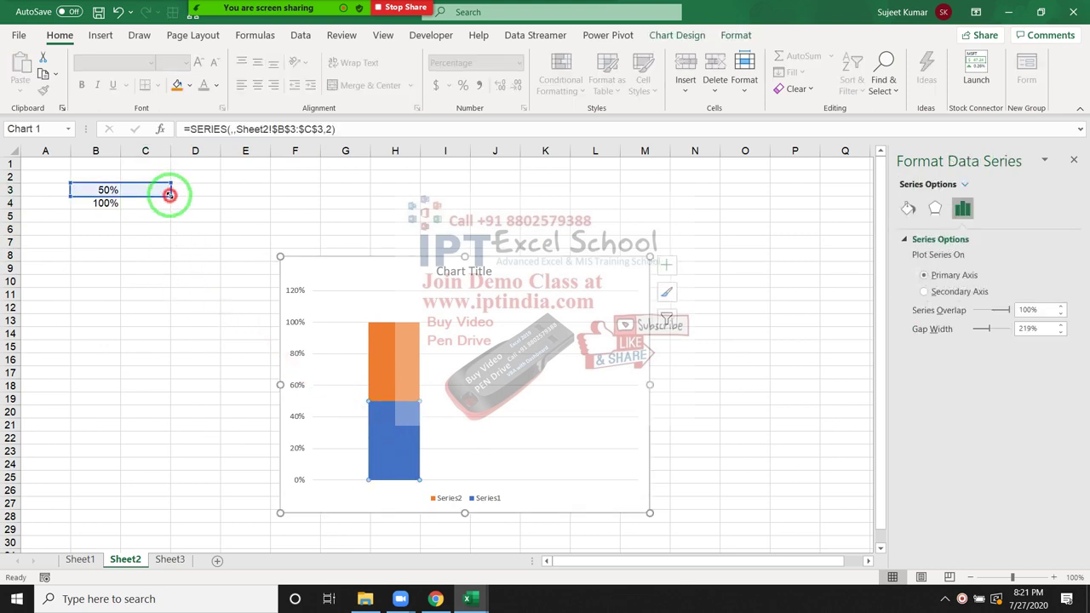
left_click(149, 279)
Step: Delete the chart's vertical axis, legend and chart title
left_click(294, 374)
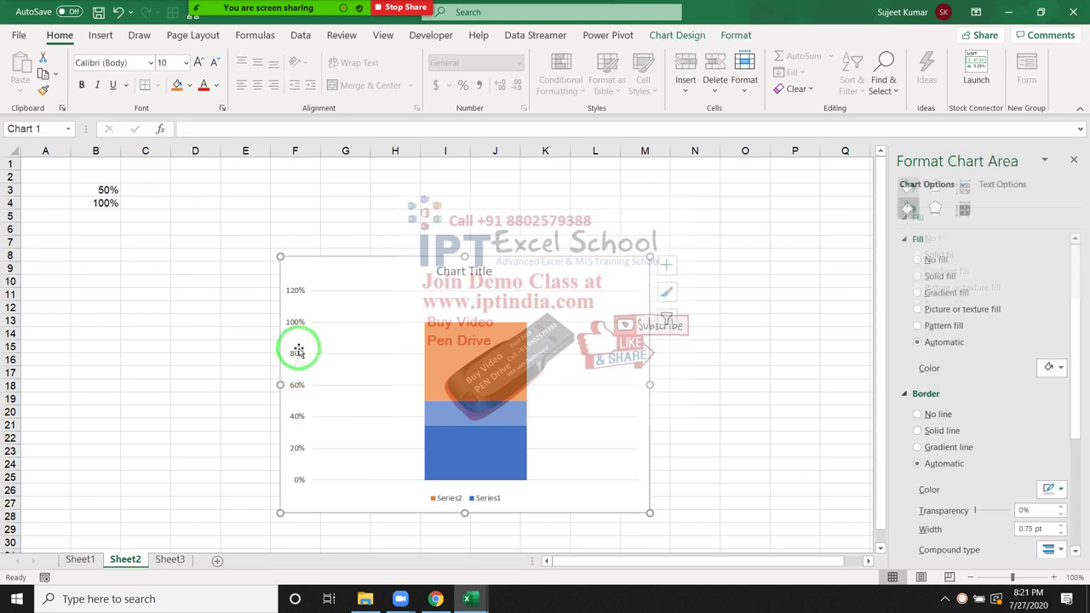
left_click(296, 354)
key("Delete")
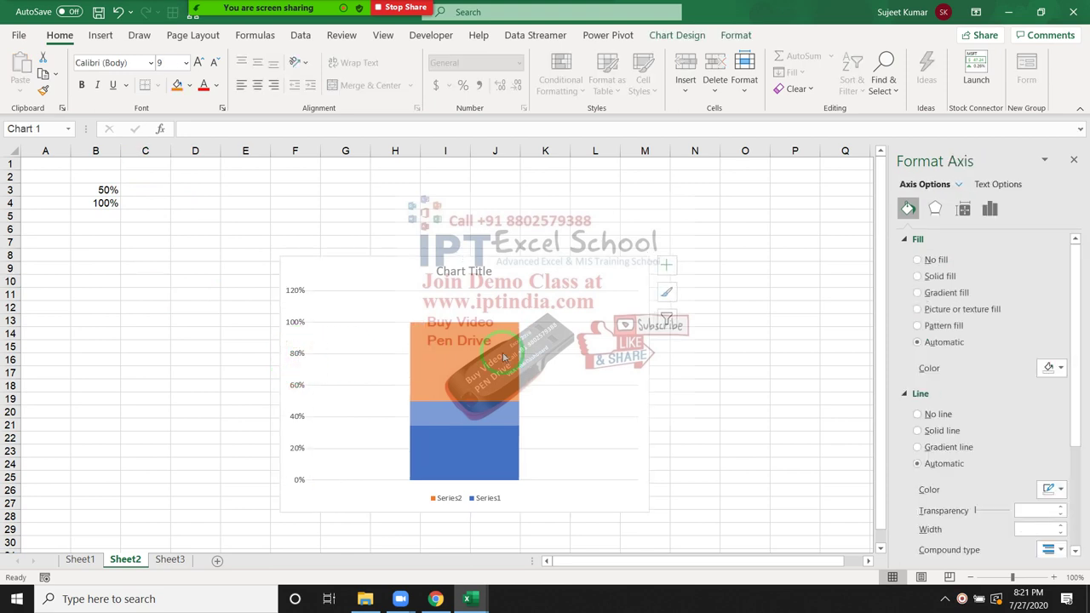
left_click(651, 319)
left_click(636, 326)
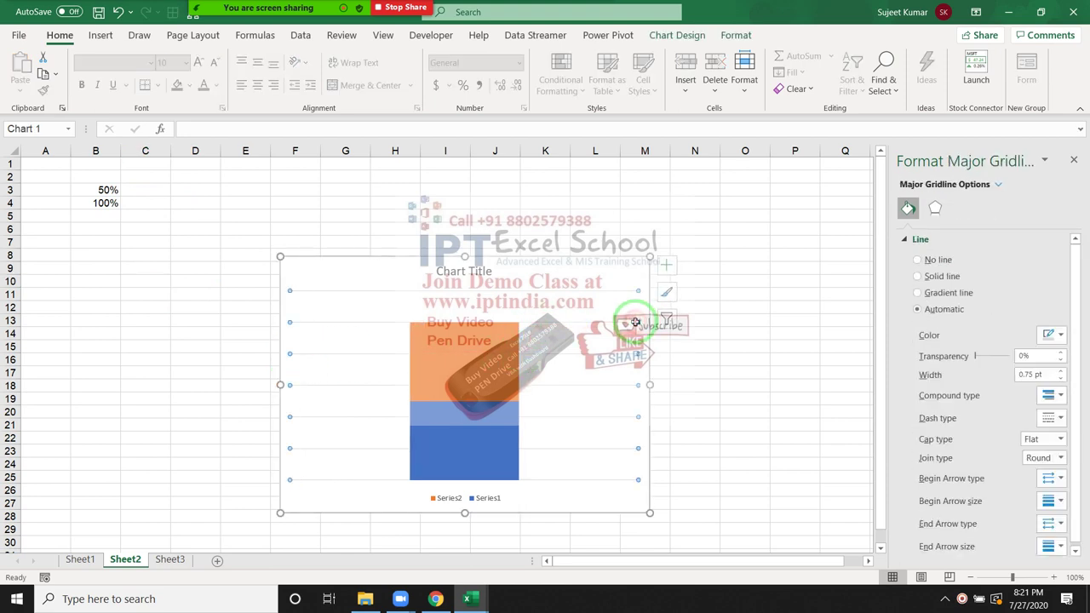
left_click(630, 319)
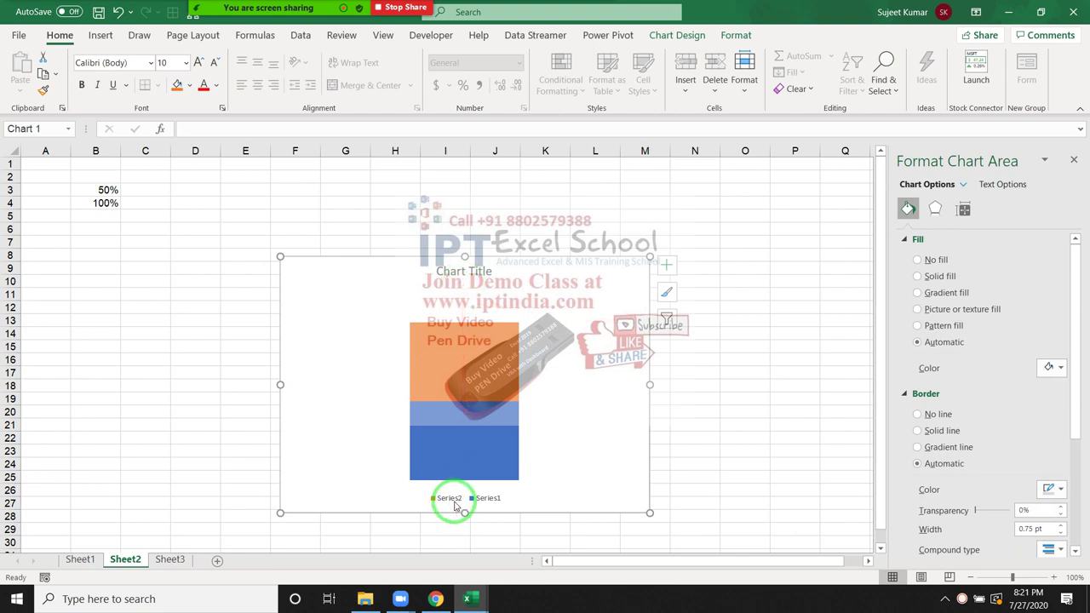
key("Delete")
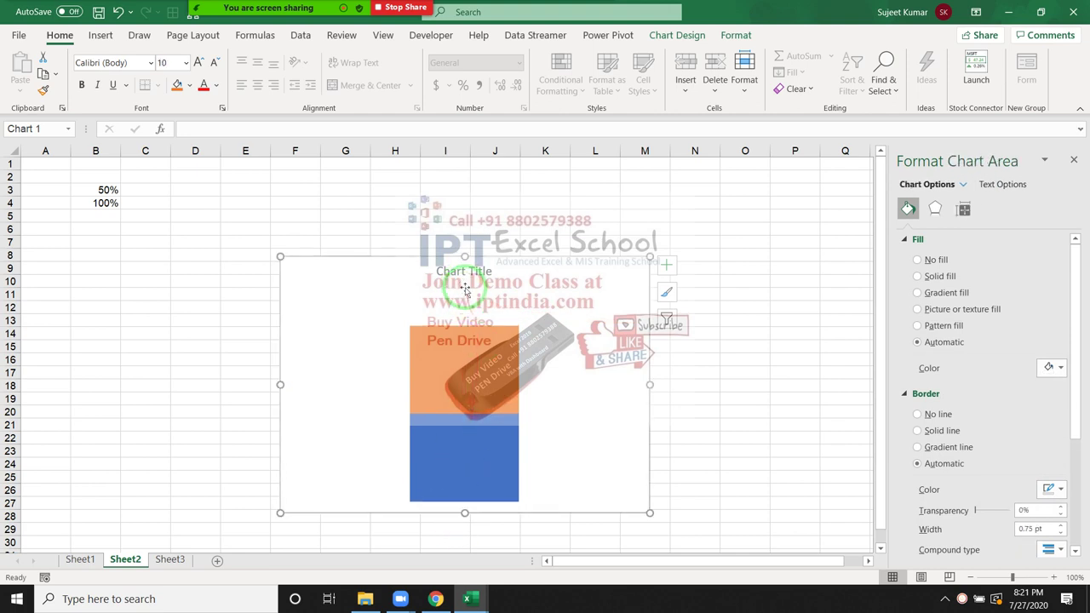
left_click(463, 273)
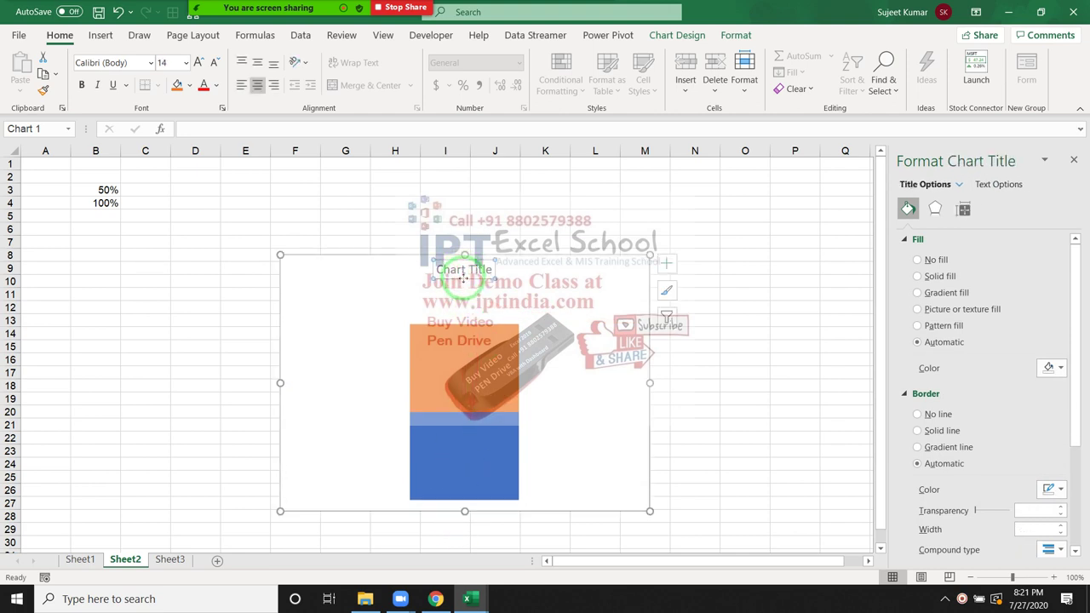
key("Delete")
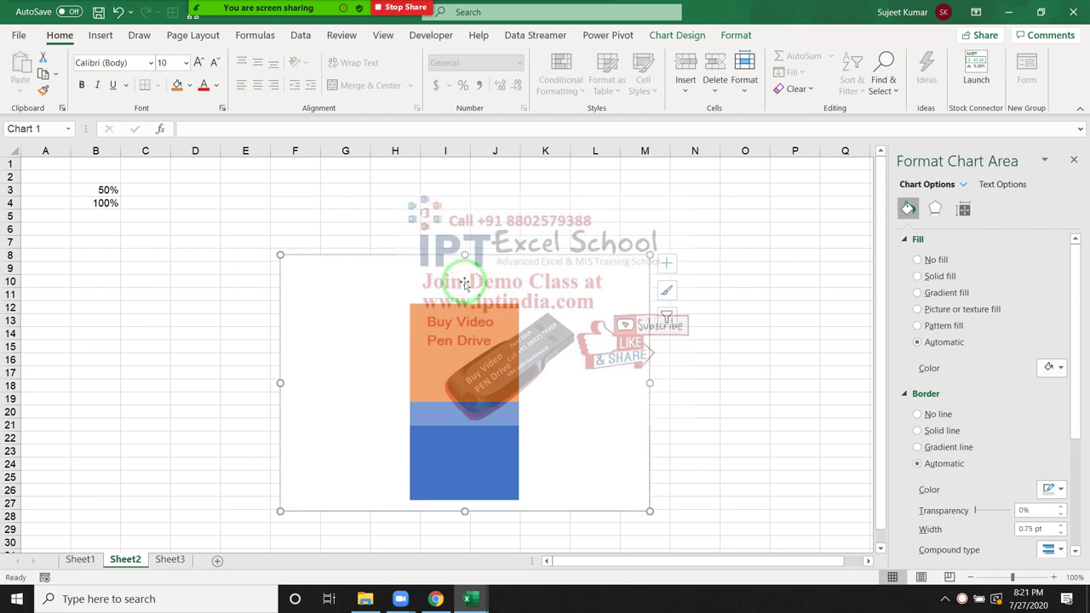
Step: Open Format Data Series for the orange series at its overlap and gap settings
left_click(450, 324)
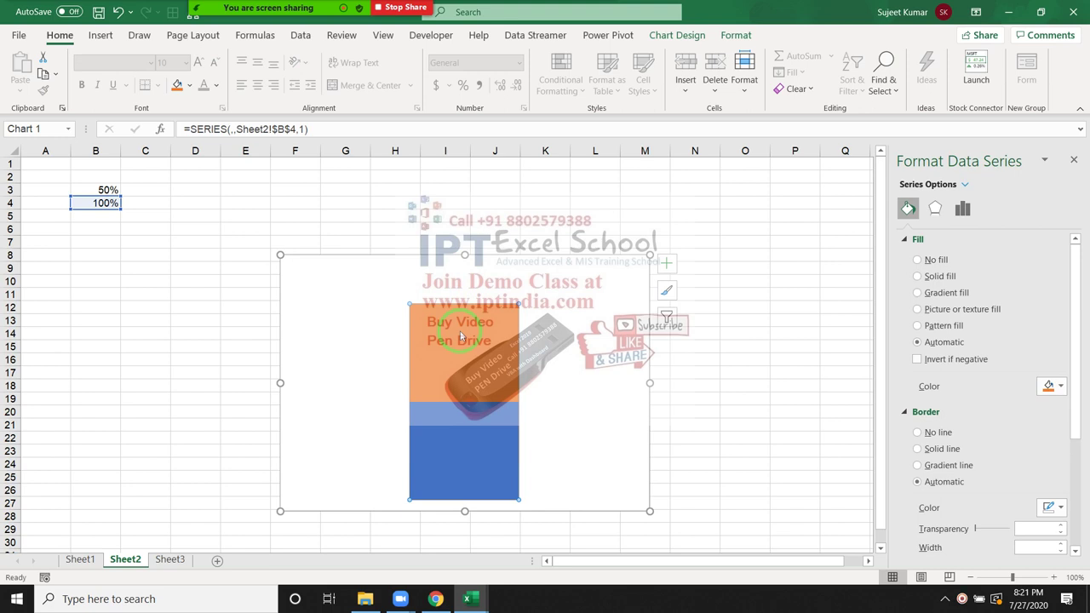
right_click(460, 332)
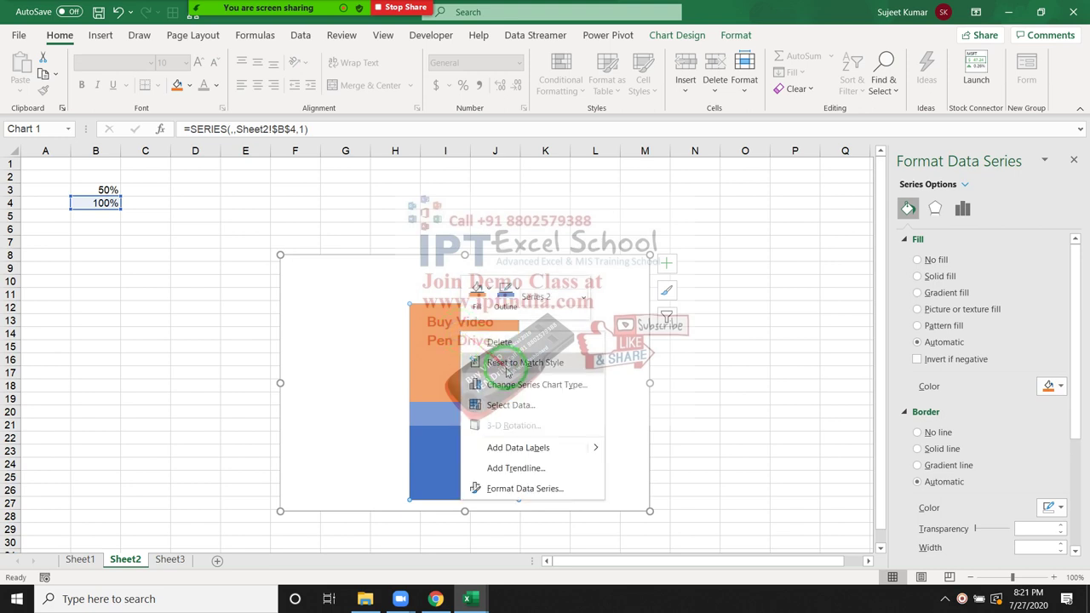
left_click(961, 209)
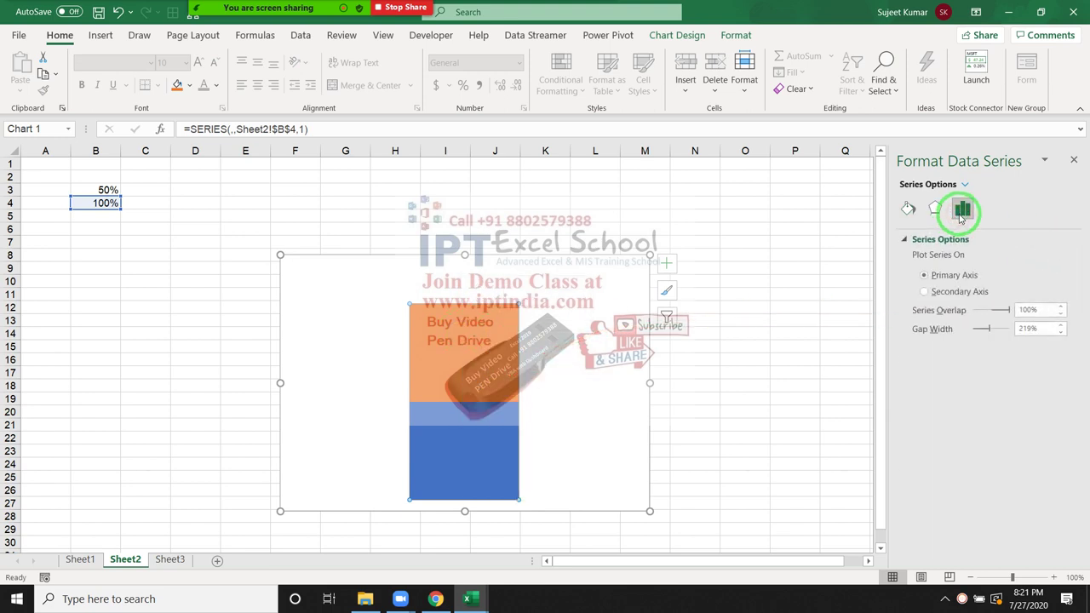
Step: Stretch the plot area up to the chart's top and down to its bottom edge
left_click(935, 207)
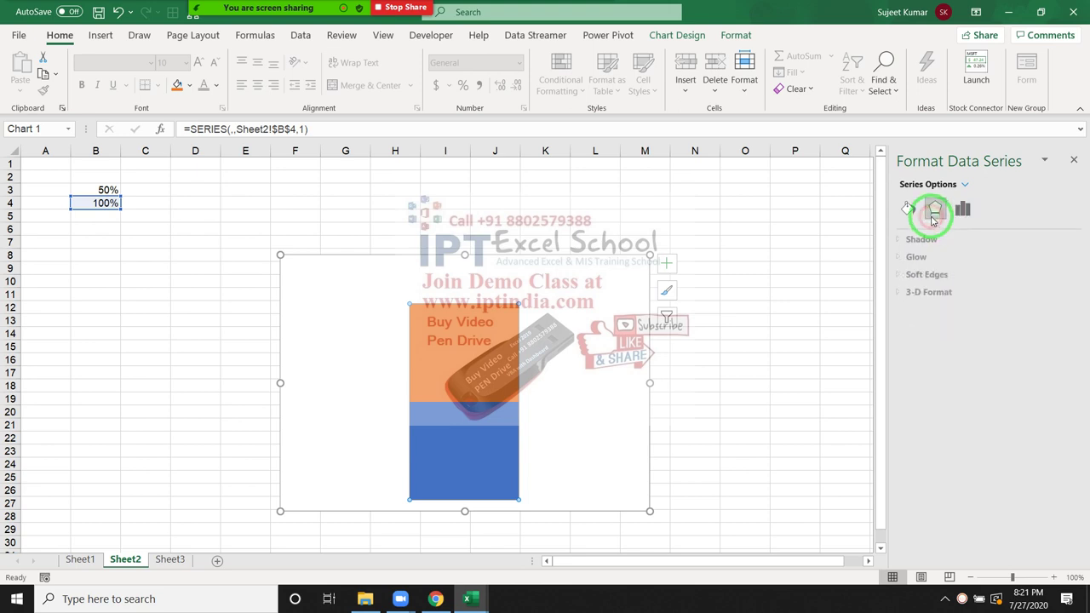
left_click(292, 326)
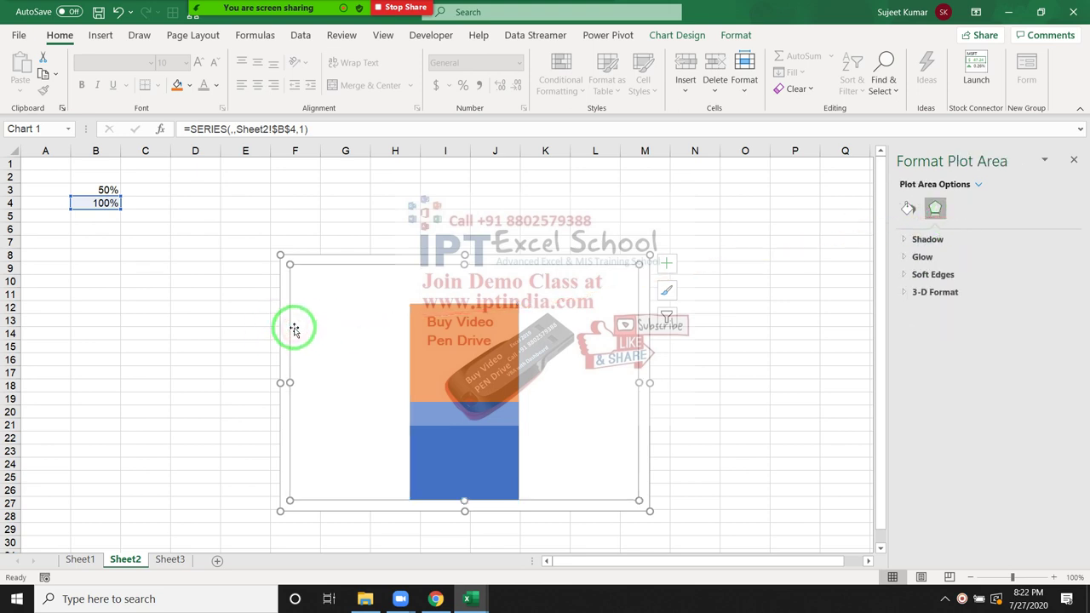
left_click(670, 364)
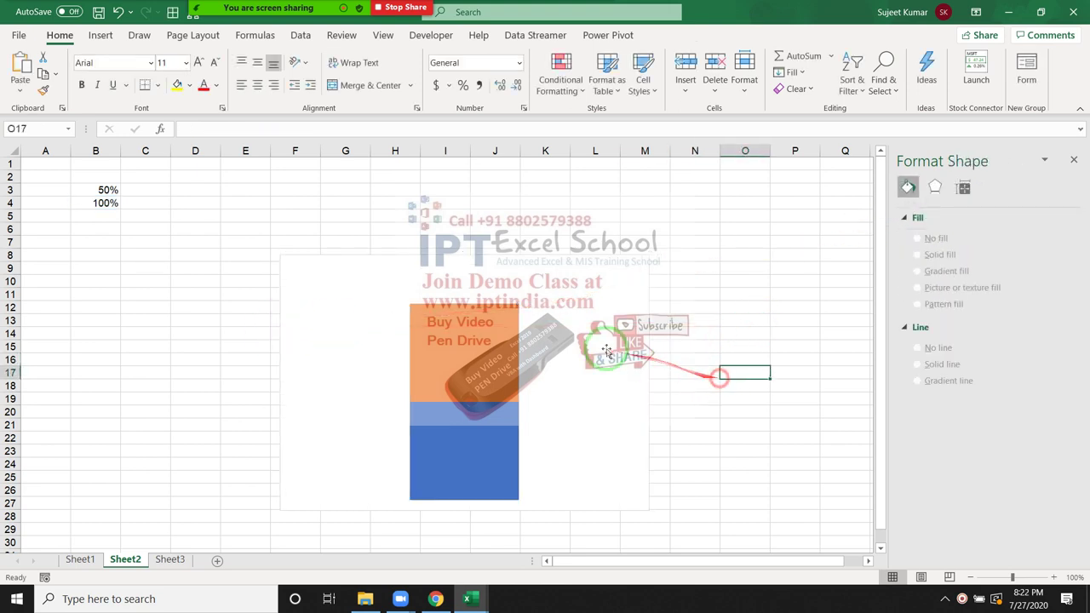
left_click(656, 316)
left_click(465, 259)
left_click_drag(465, 257, 470, 176)
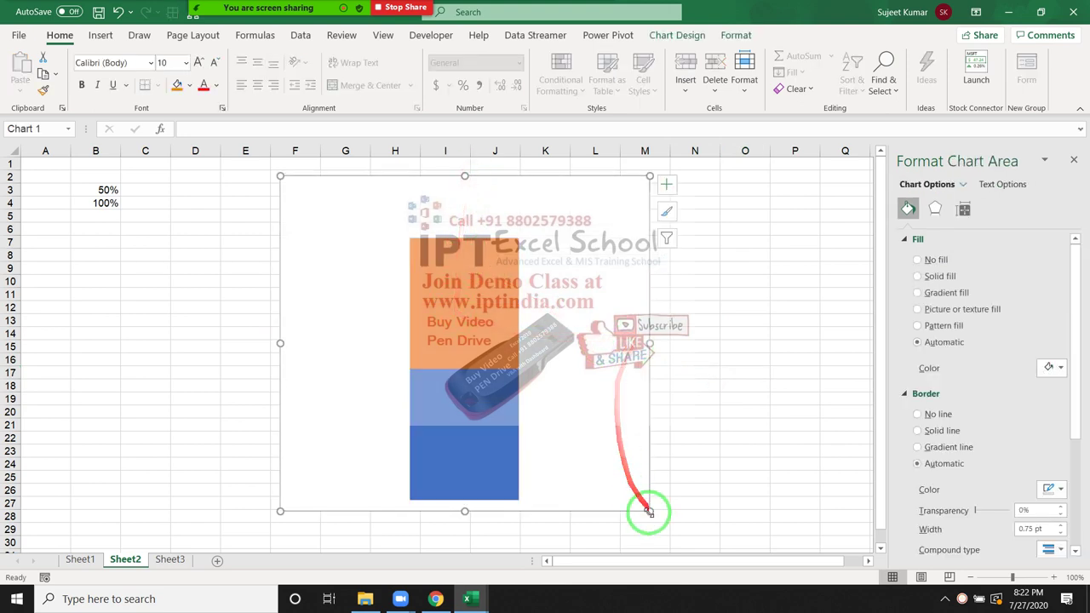
left_click_drag(464, 510, 462, 517)
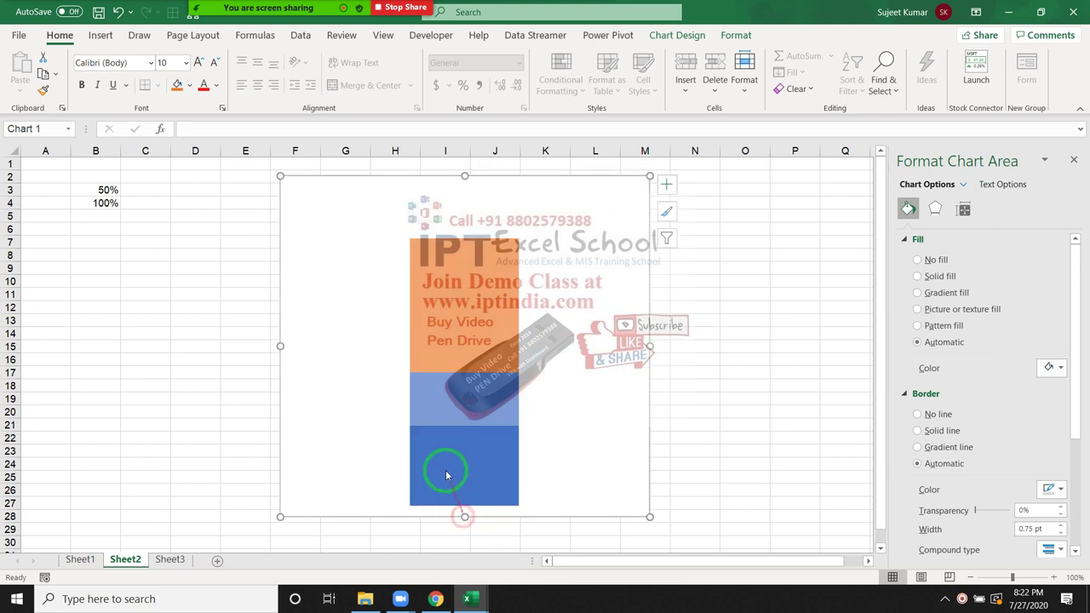
mouse_move(301, 199)
left_mouse_down()
mouse_move(270, 199)
mouse_move(300, 194)
left_mouse_up()
Step: Close the Format pane and shift the chart further left on Sheet2
left_click(183, 266)
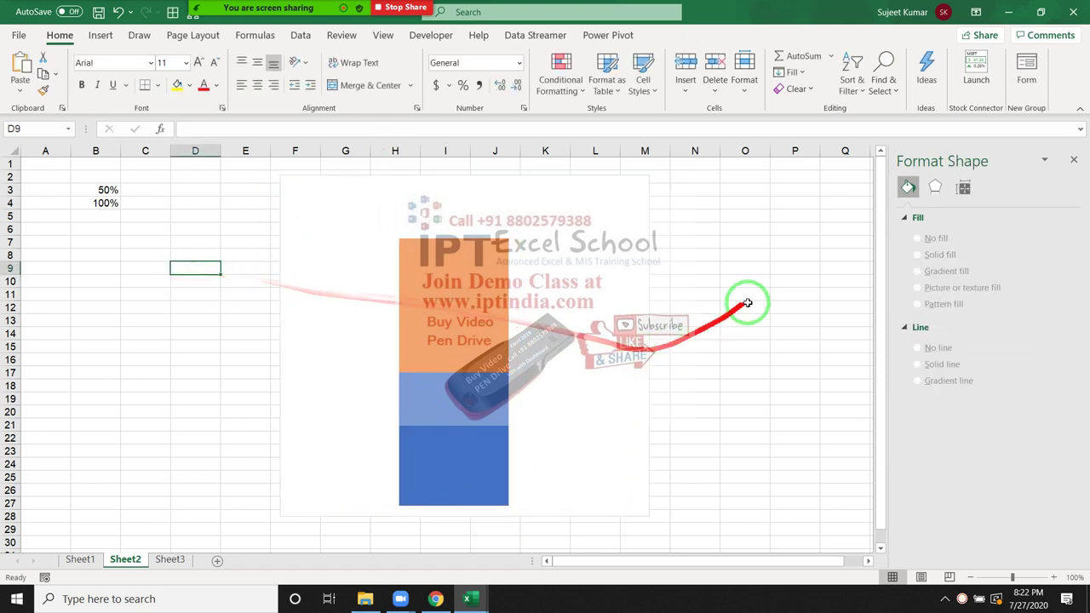
left_click(1074, 159)
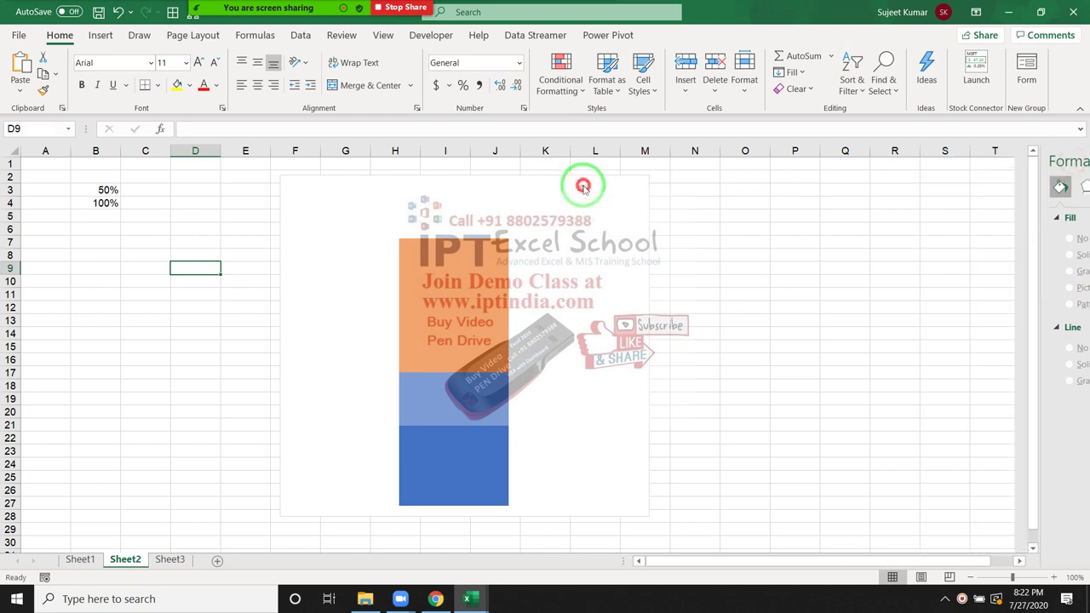
left_click(583, 187)
left_click(754, 248)
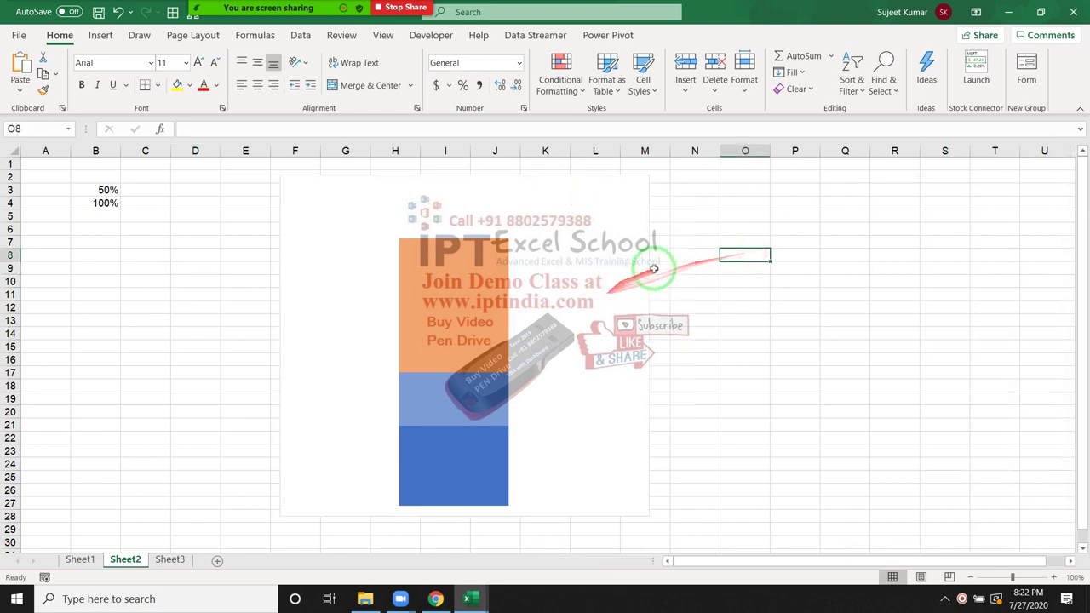
left_click(681, 267)
key("ctrl+z")
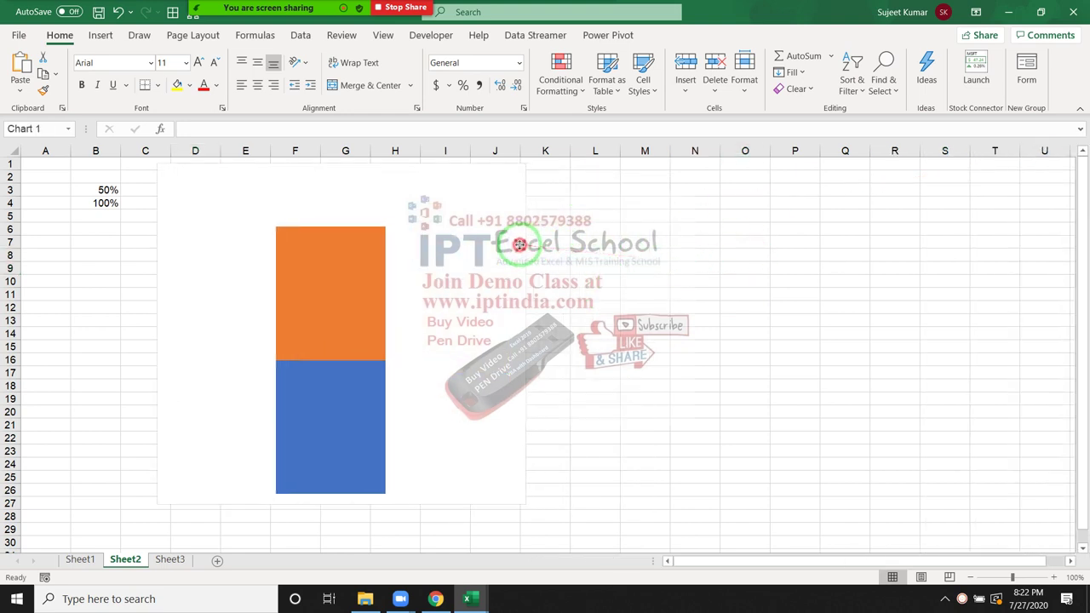
left_click(843, 269)
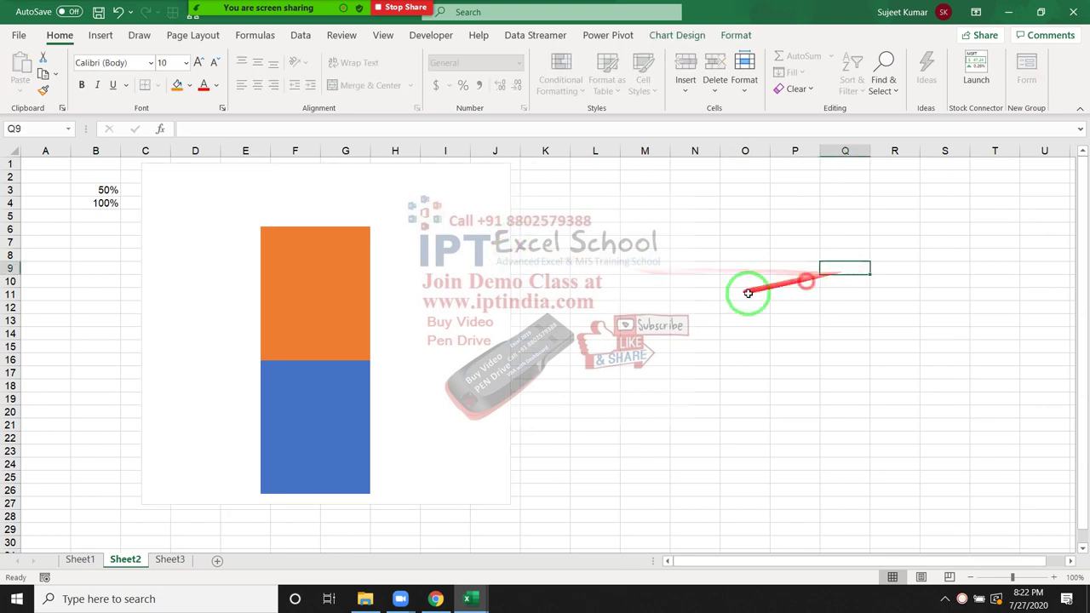
Step: Draw a tall cylinder shape to the right of the chart
left_click(93, 40)
left_click(168, 94)
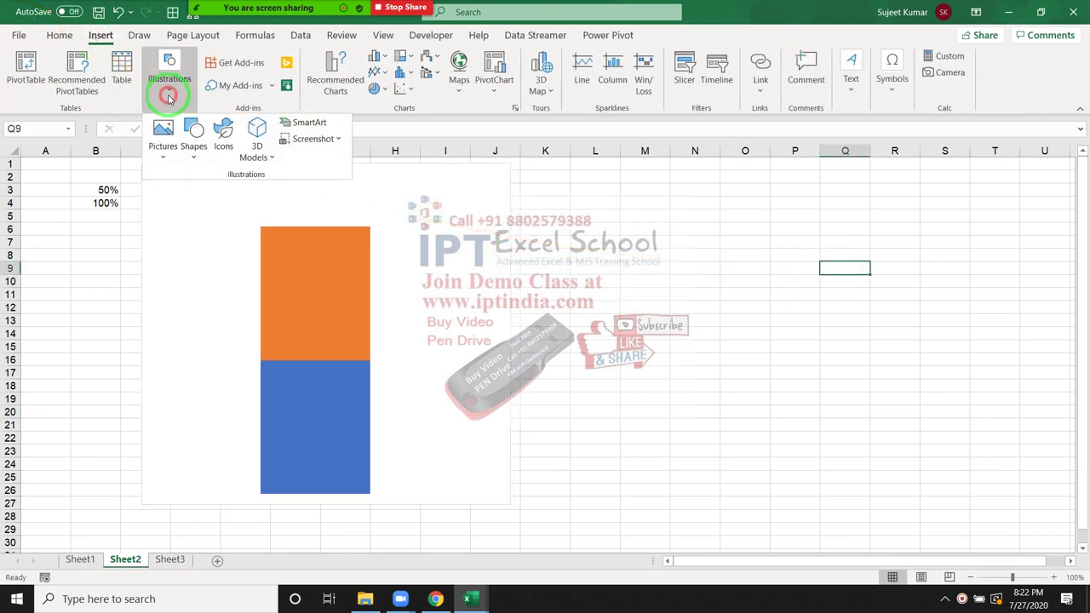
left_click(191, 160)
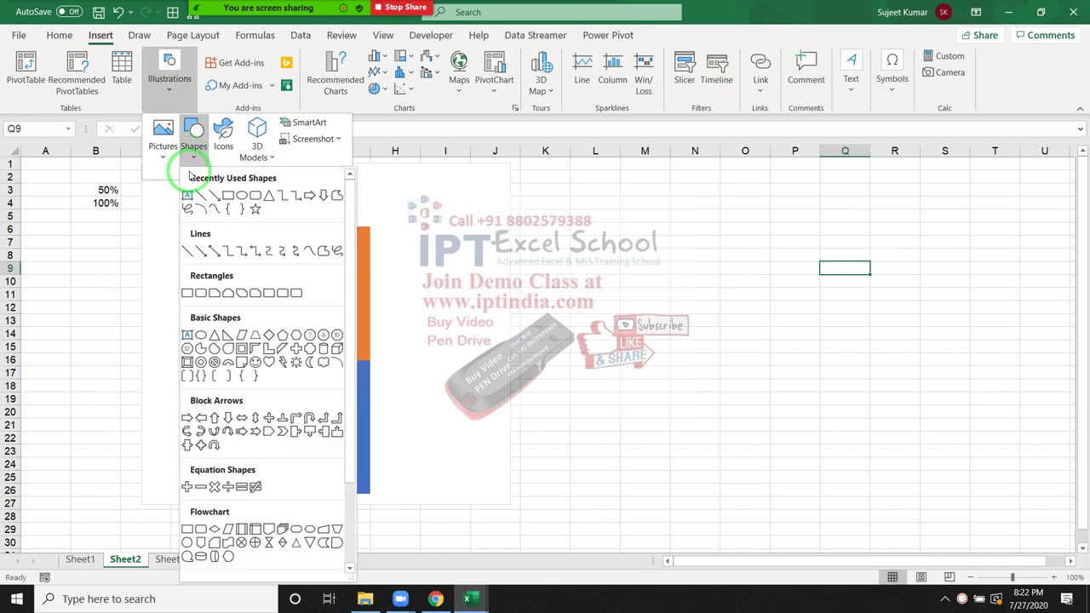
left_click(325, 350)
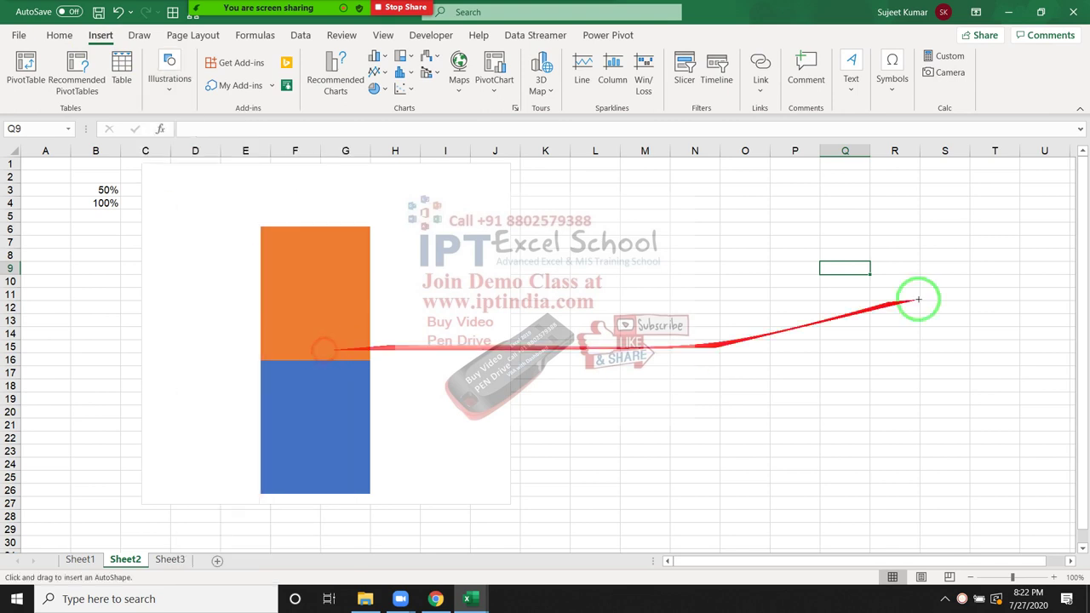
left_click_drag(722, 197, 857, 509)
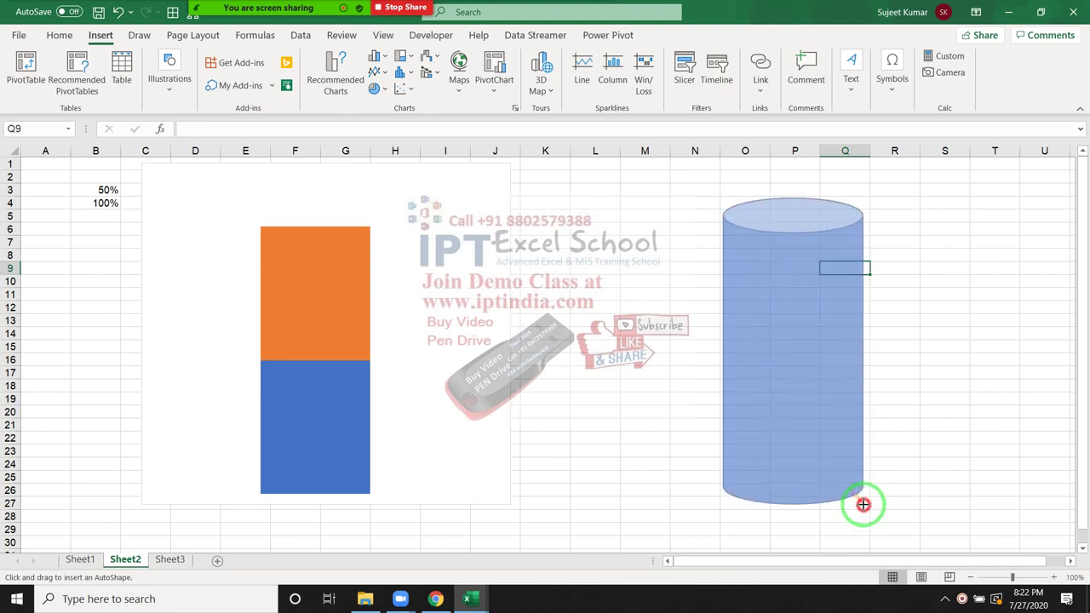
left_click(811, 436)
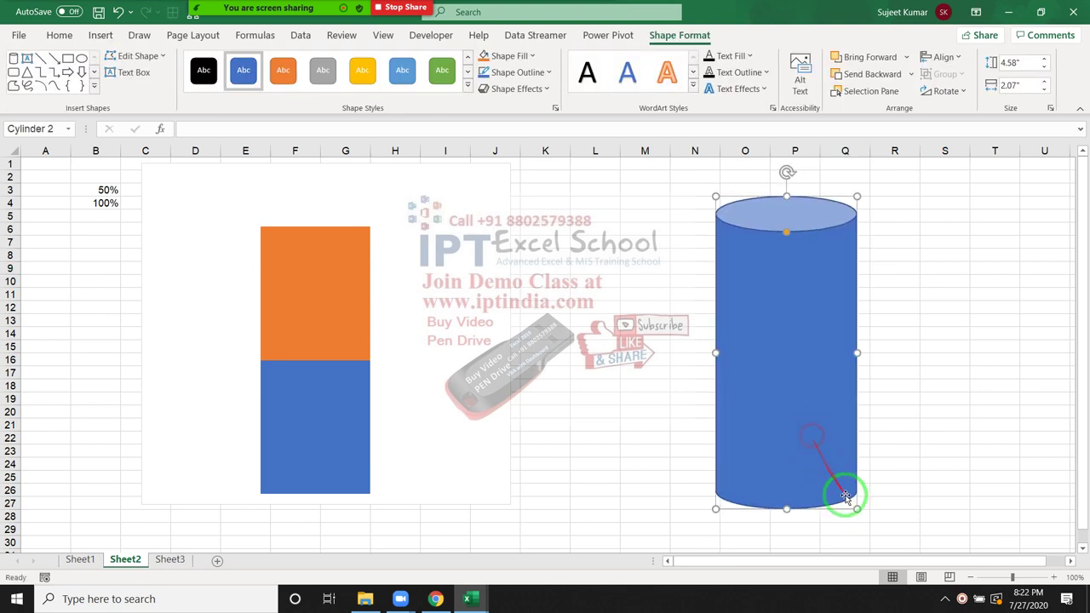
left_click_drag(857, 509, 863, 515)
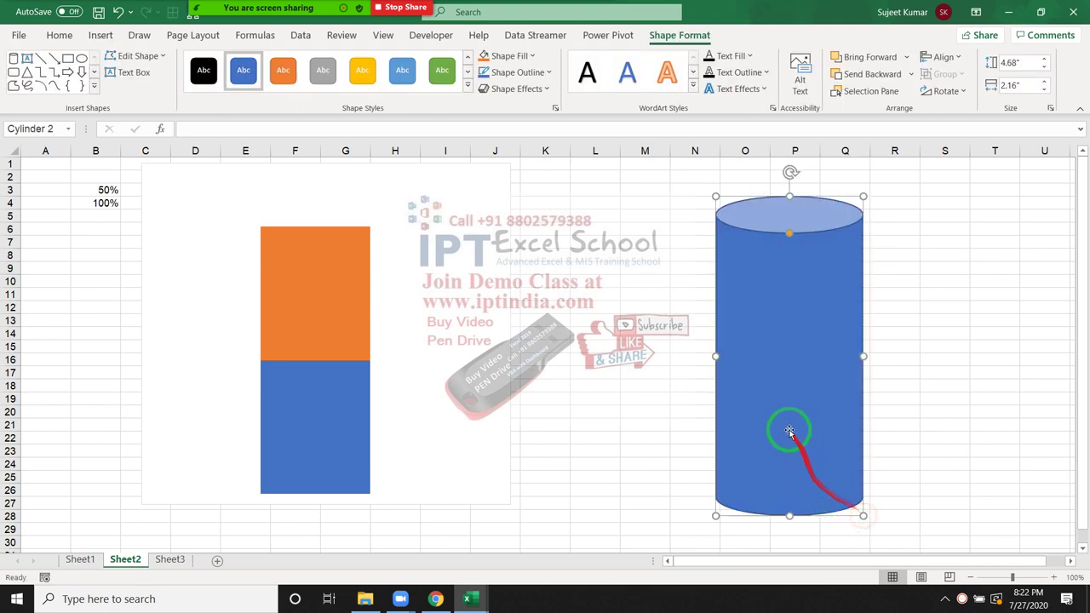
Step: Fill the cylinder red with no outline, then drag out a copy of it
left_click(511, 56)
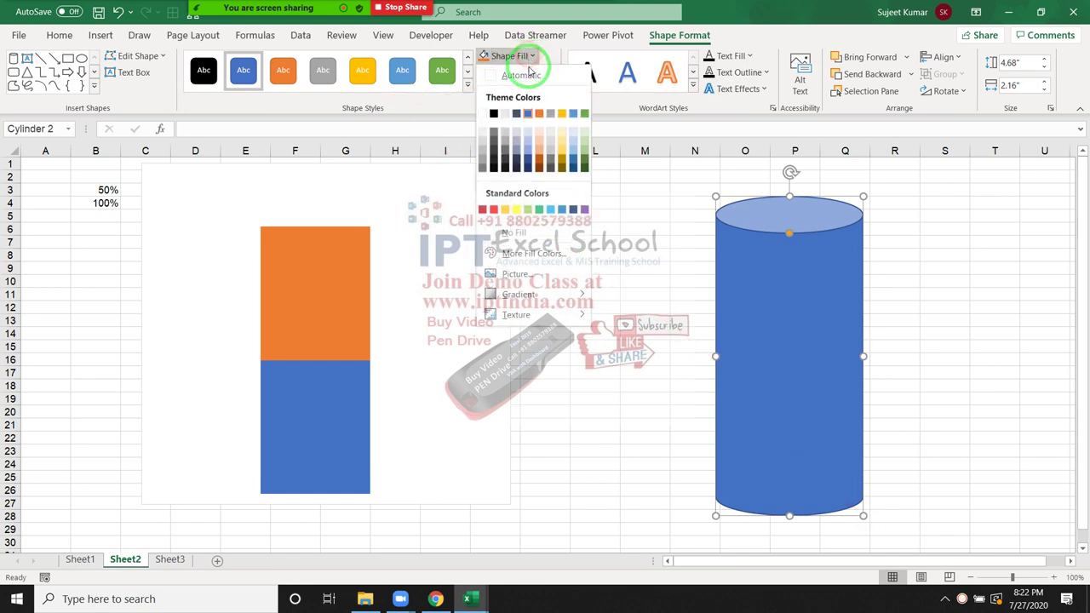
left_click(493, 210)
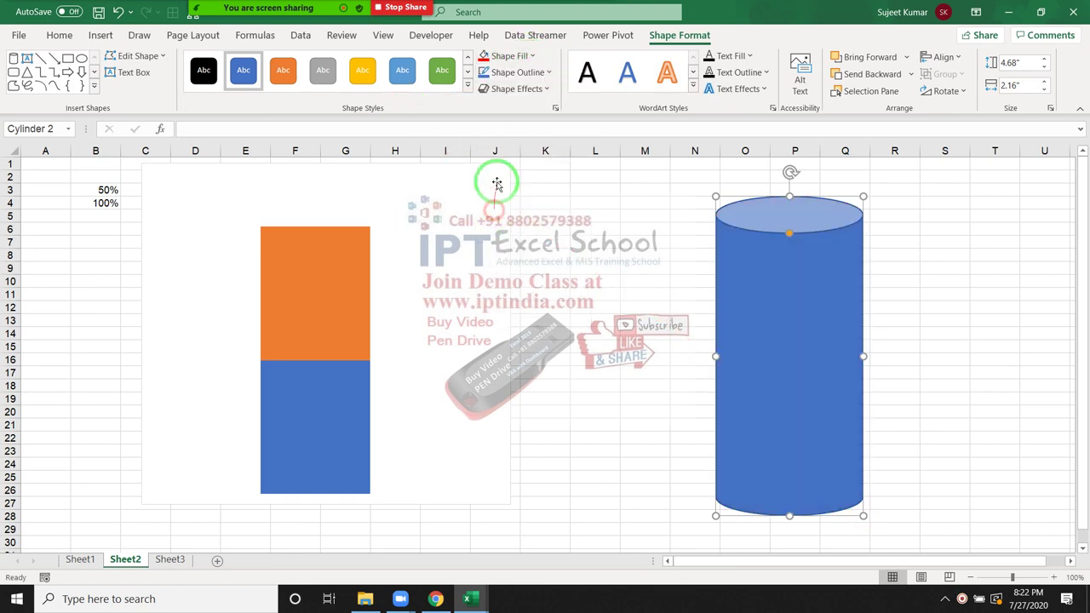
left_click(522, 75)
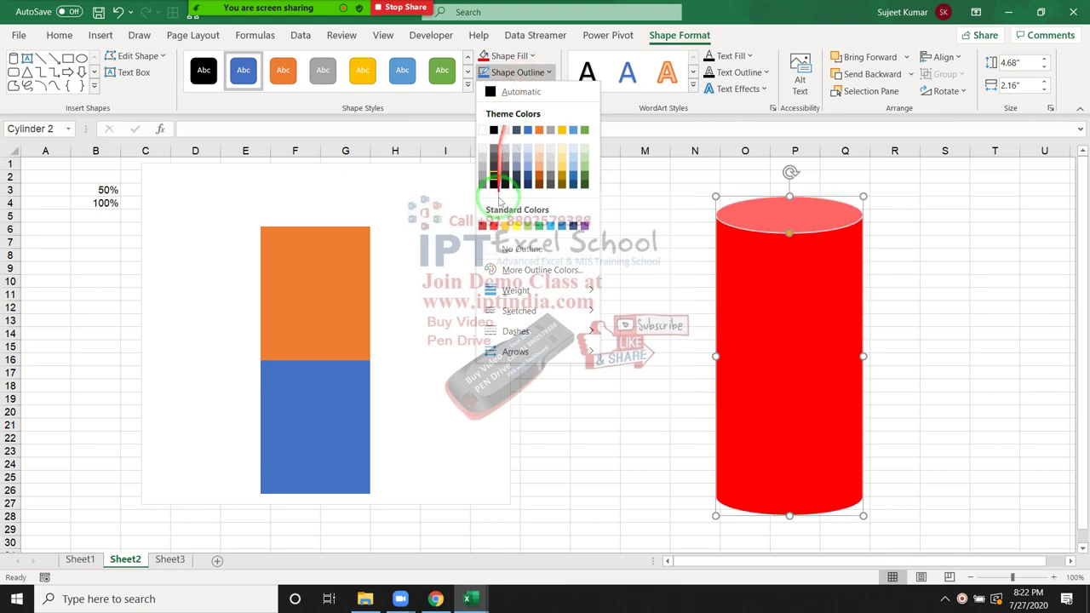
left_click(512, 253)
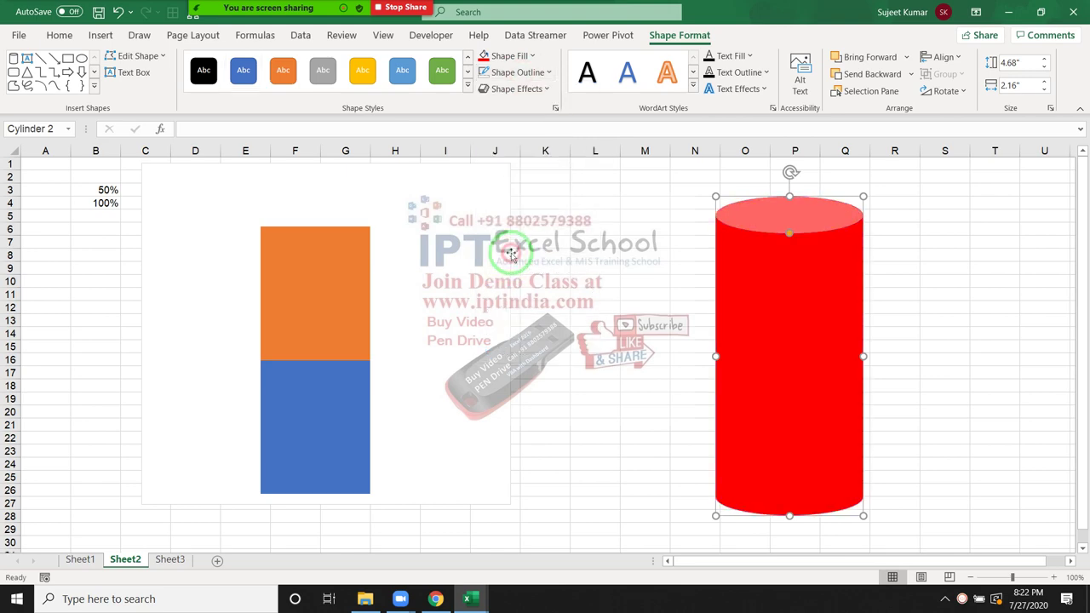
left_click(618, 250)
mouse_move(744, 326)
left_mouse_down()
mouse_move(922, 340)
mouse_move(717, 342)
left_mouse_up()
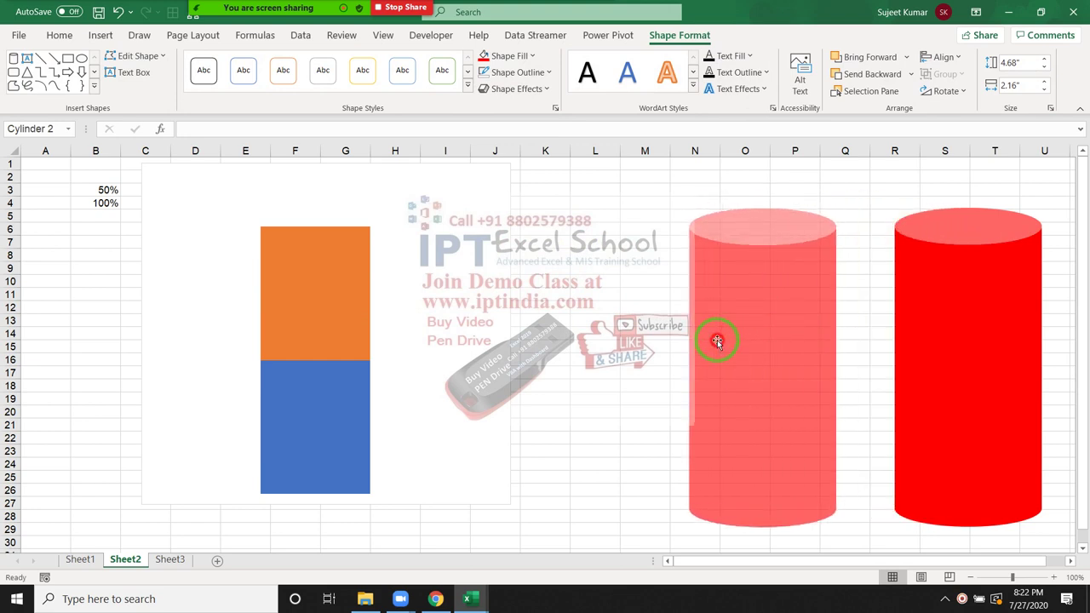
Step: Give the cylinder copy a red outline, No Fill, and a 3 pt outline weight
left_click(510, 56)
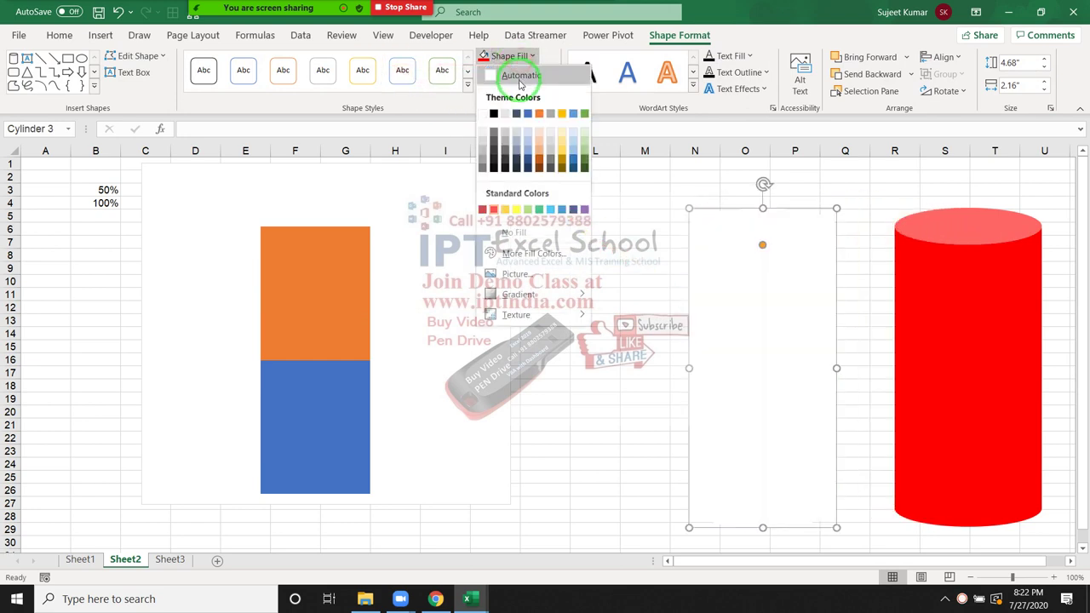
left_click(528, 72)
left_click(528, 71)
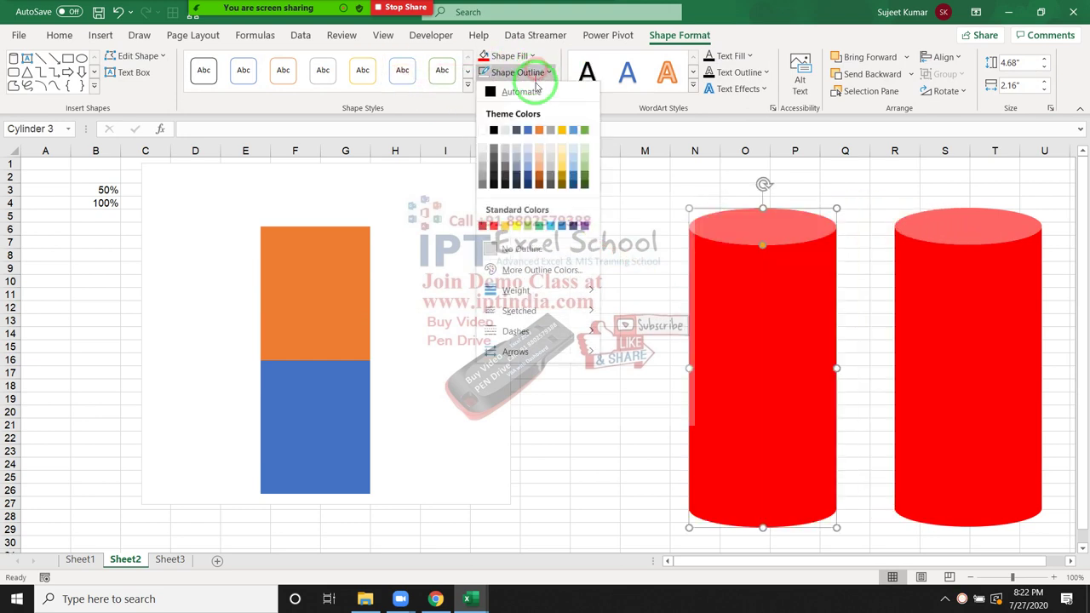
left_click(493, 224)
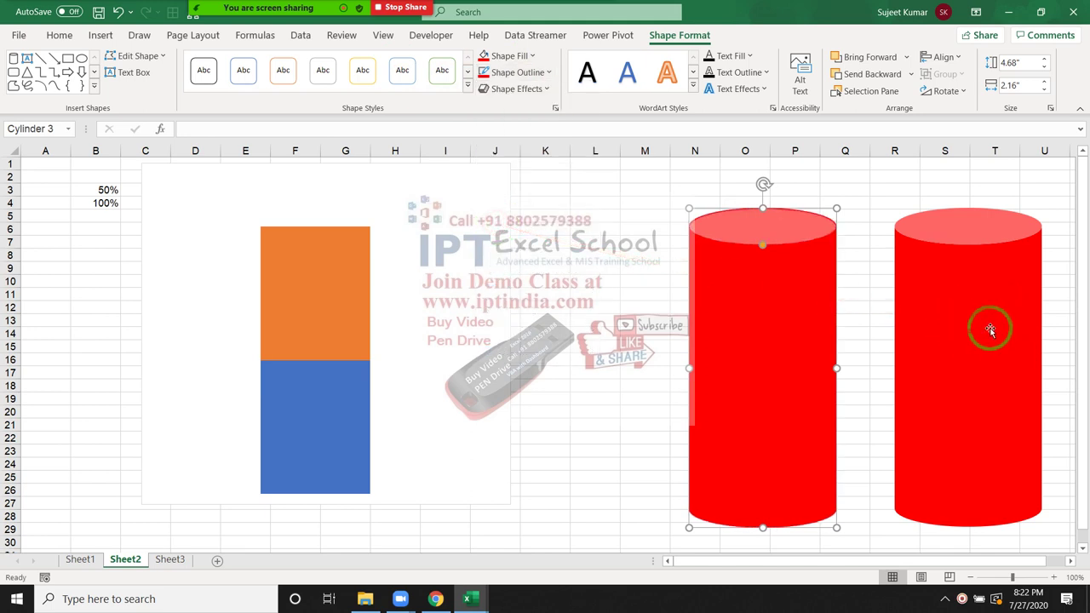
left_click(501, 55)
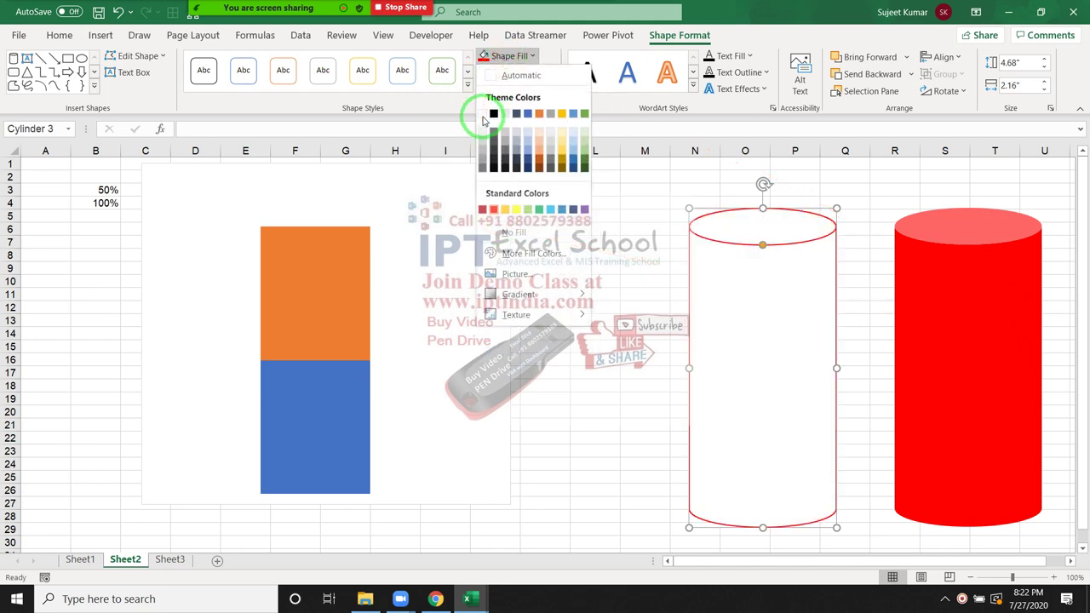
left_click(501, 231)
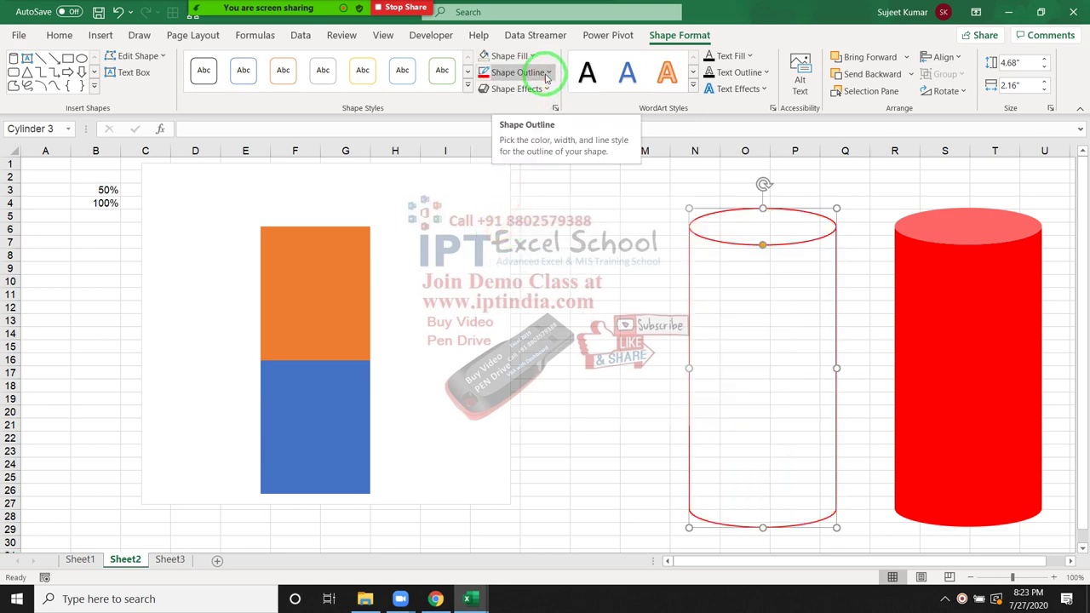
left_click(546, 75)
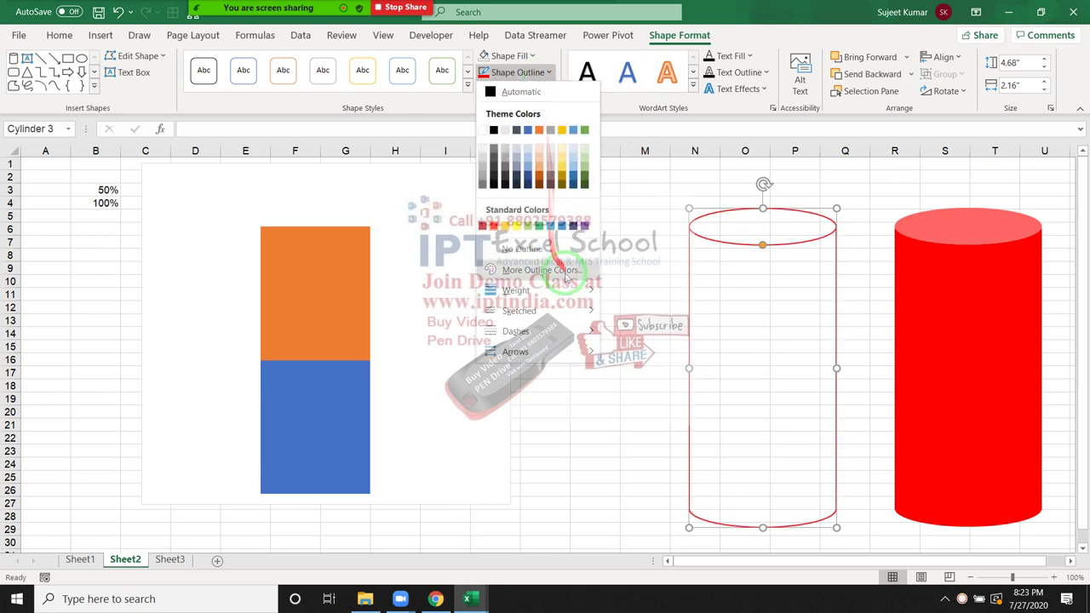
mouse_move(516, 291)
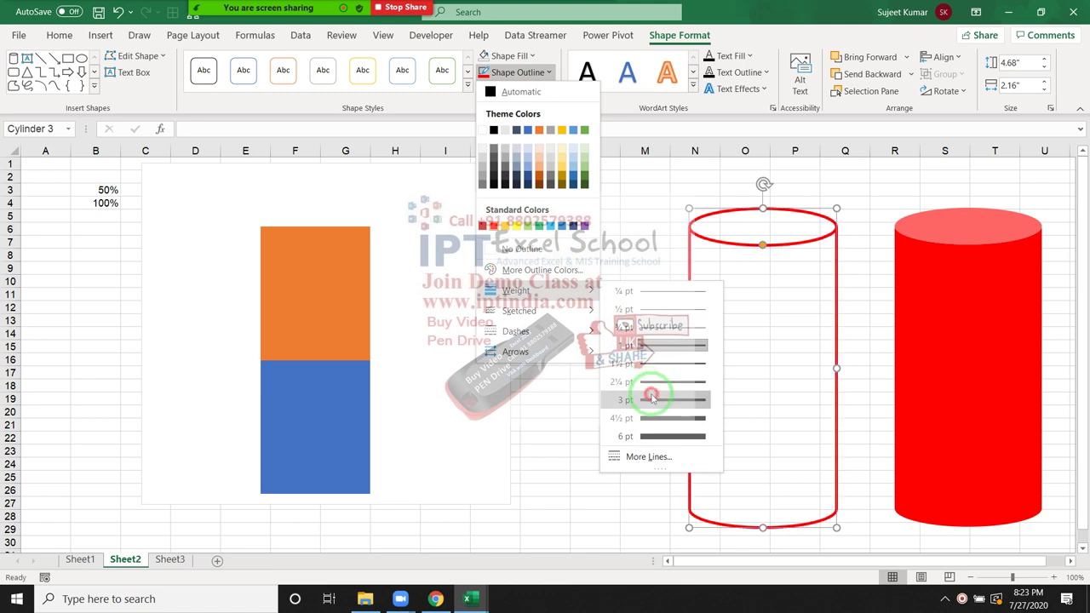
left_click(650, 397)
left_click(592, 321)
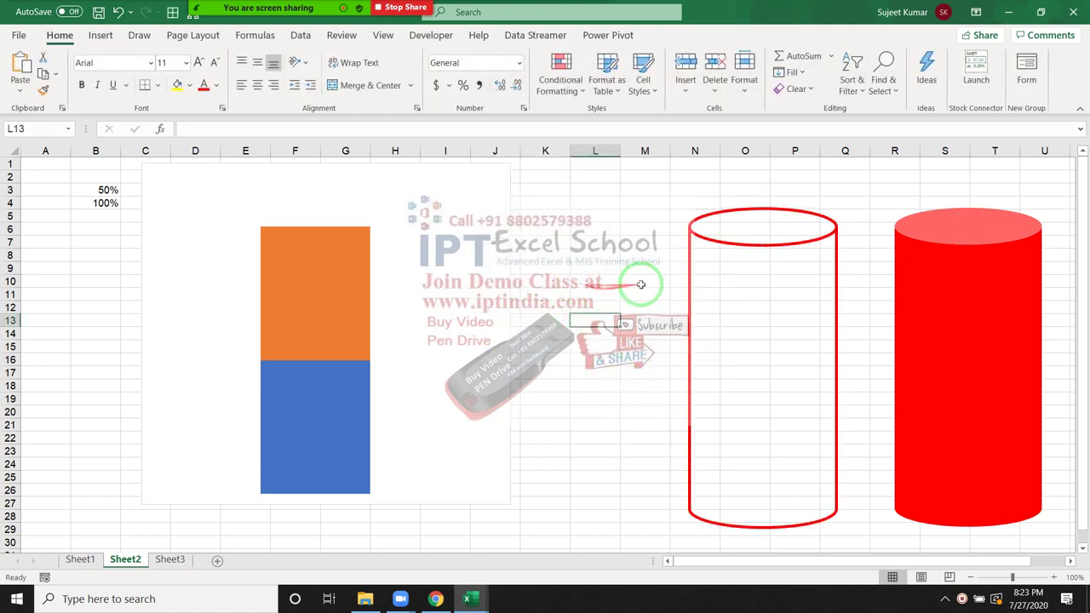
left_click(732, 247)
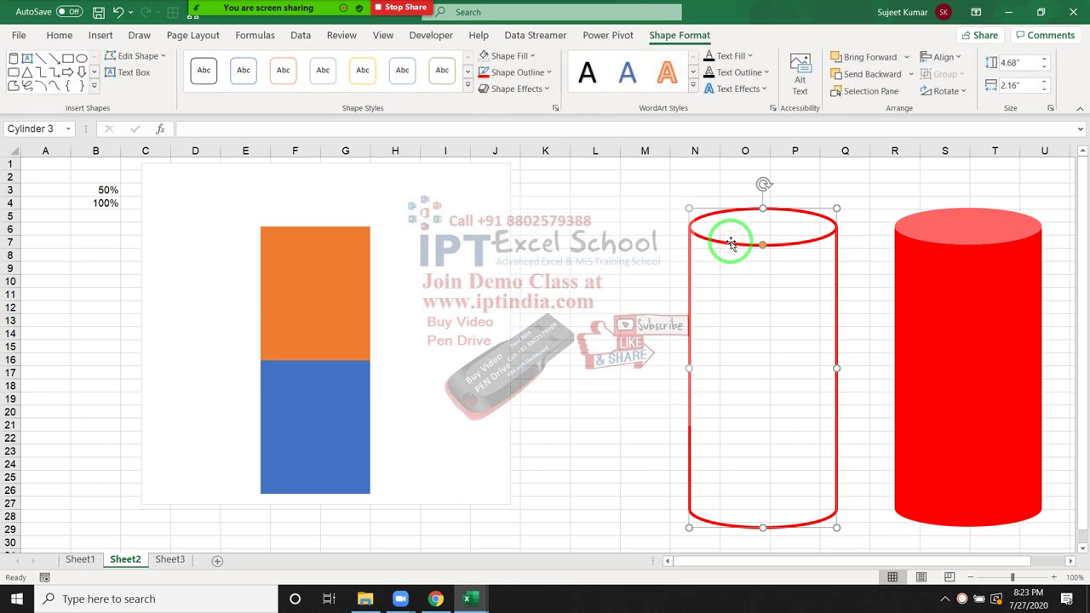
Step: Give the orange 100% data point a Picture or texture fill from the clipboard's hollow cylinder
left_click(344, 294)
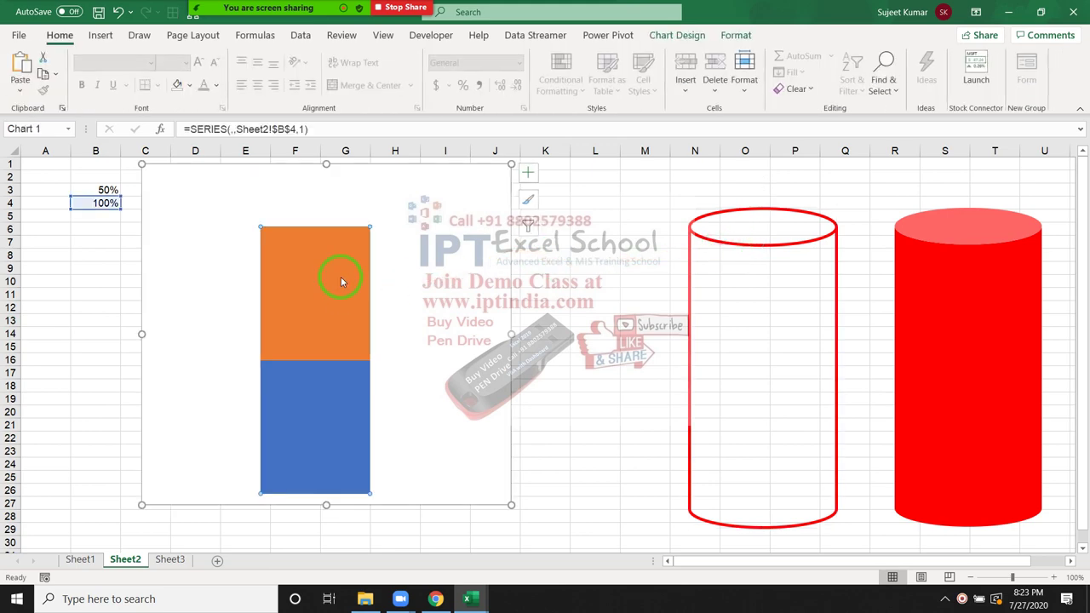
left_click(340, 280)
right_click(341, 280)
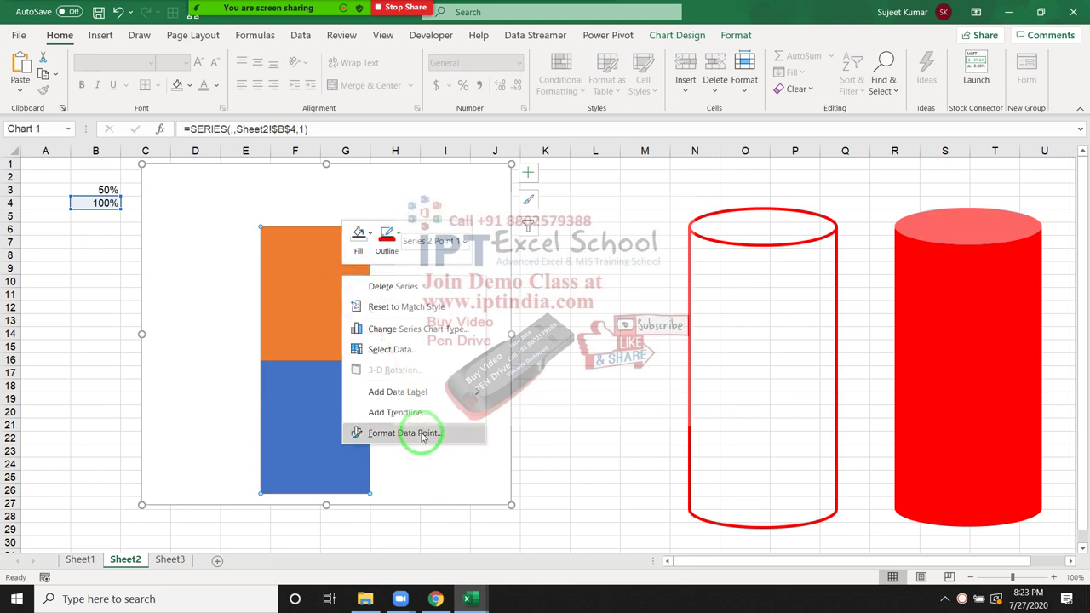
left_click(421, 434)
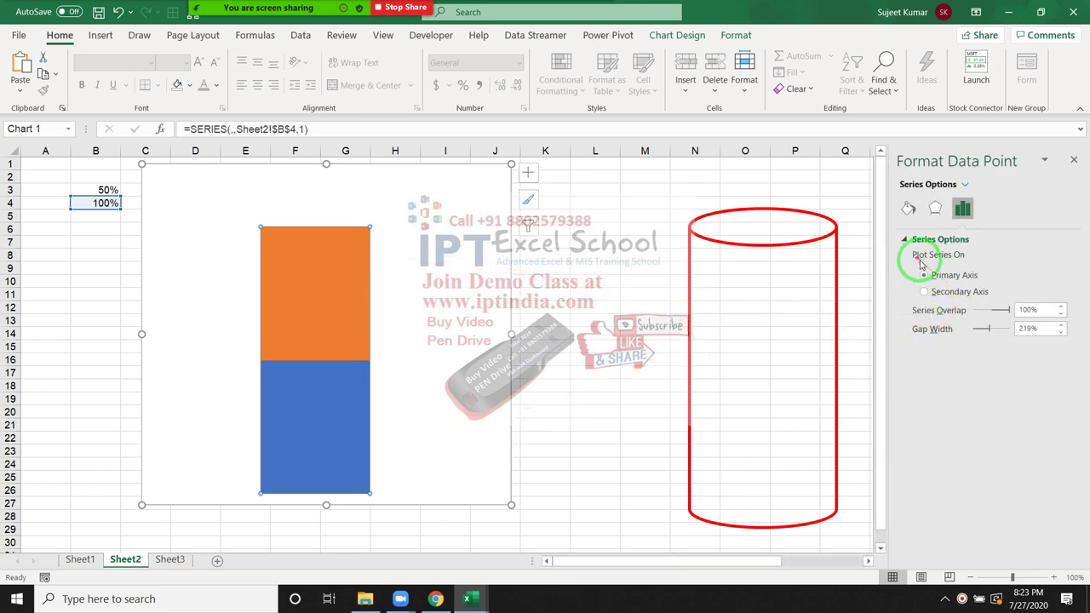
left_click(908, 215)
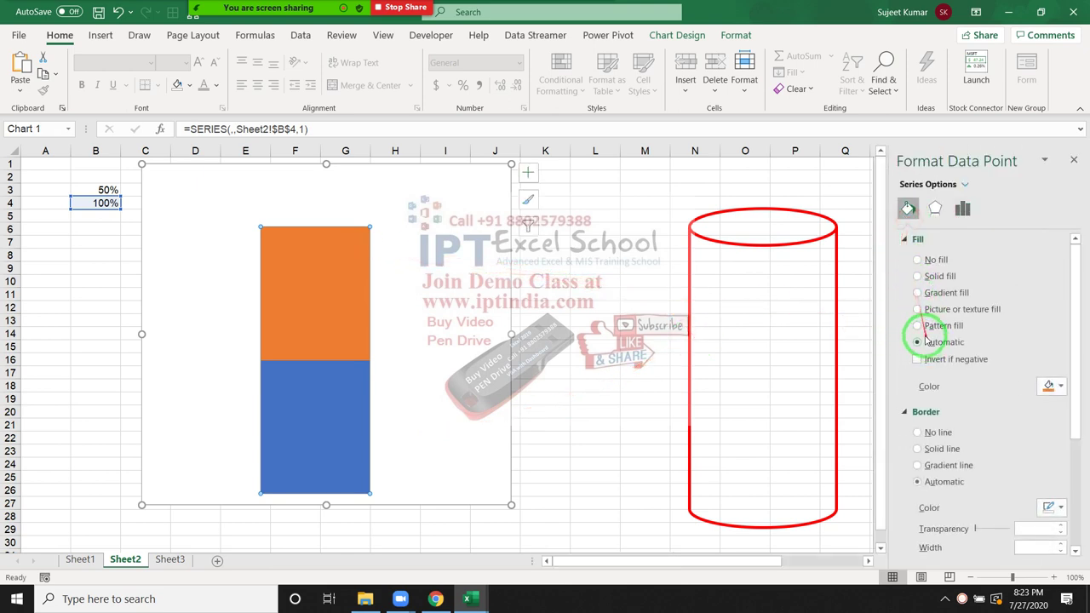
left_click(920, 315)
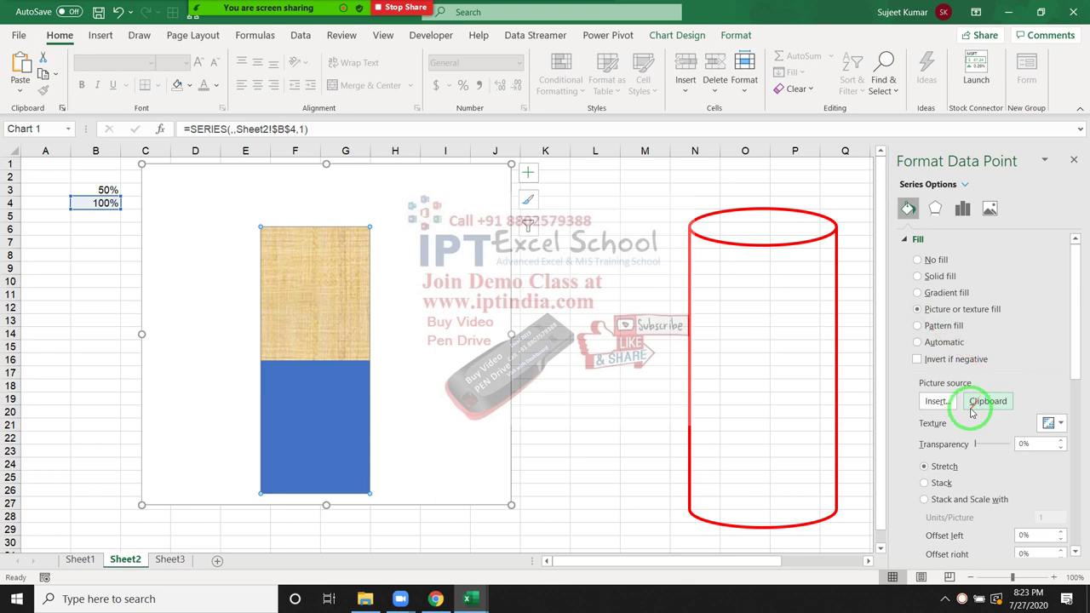
left_click(976, 402)
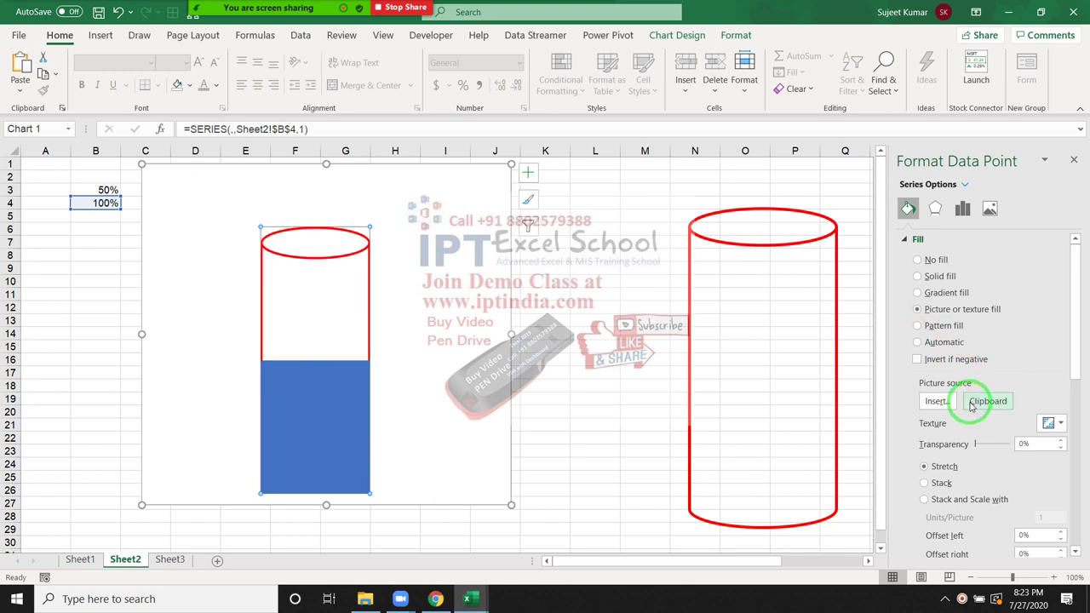
left_click(645, 347)
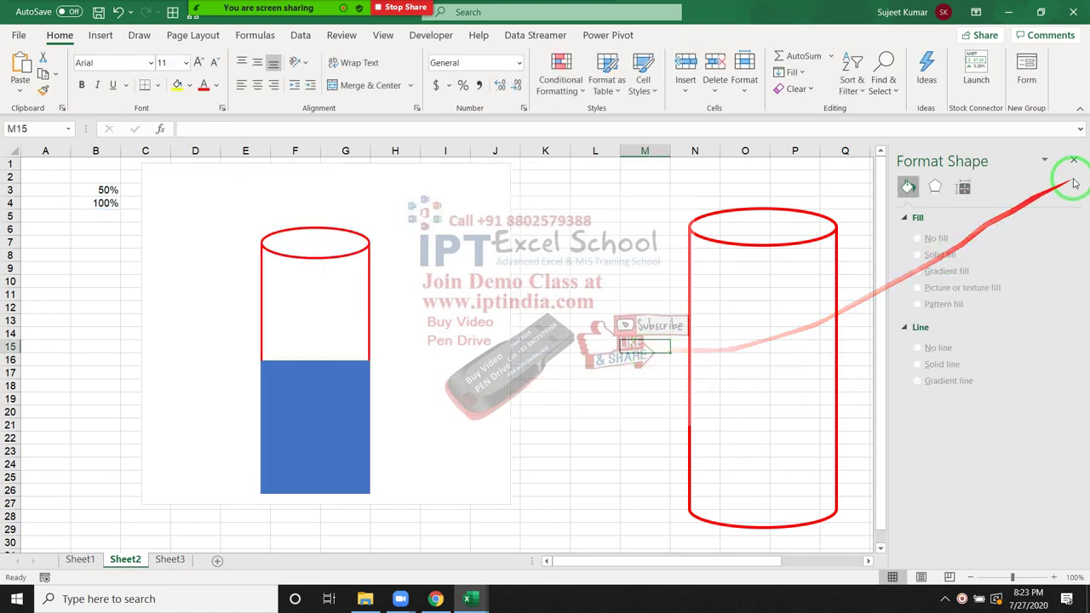
Step: Fill the blue 50% data point with the copied solid red cylinder picture
left_click(866, 560)
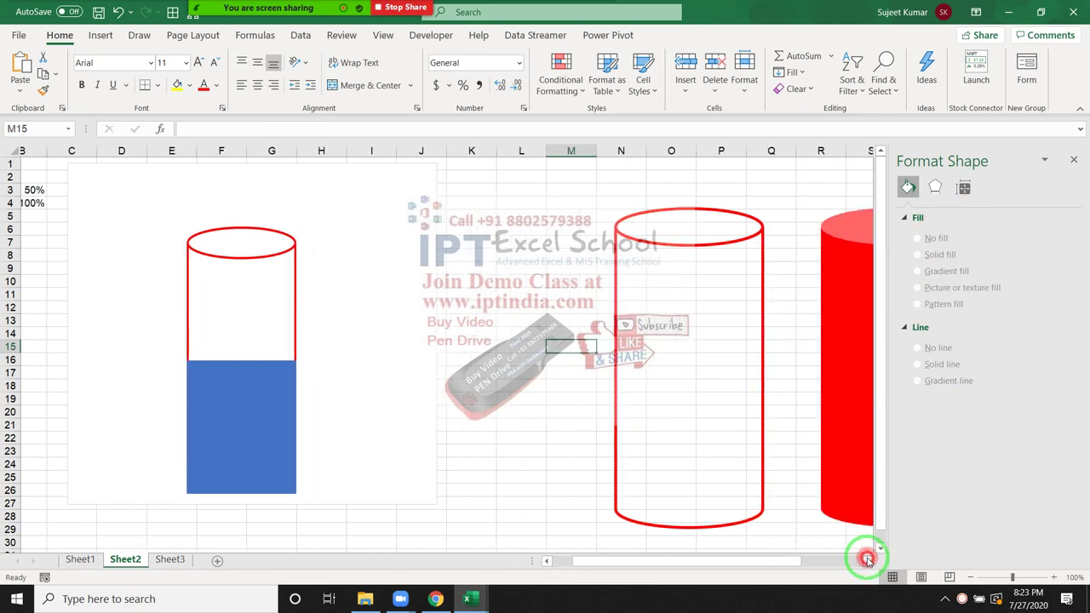
left_click(808, 425)
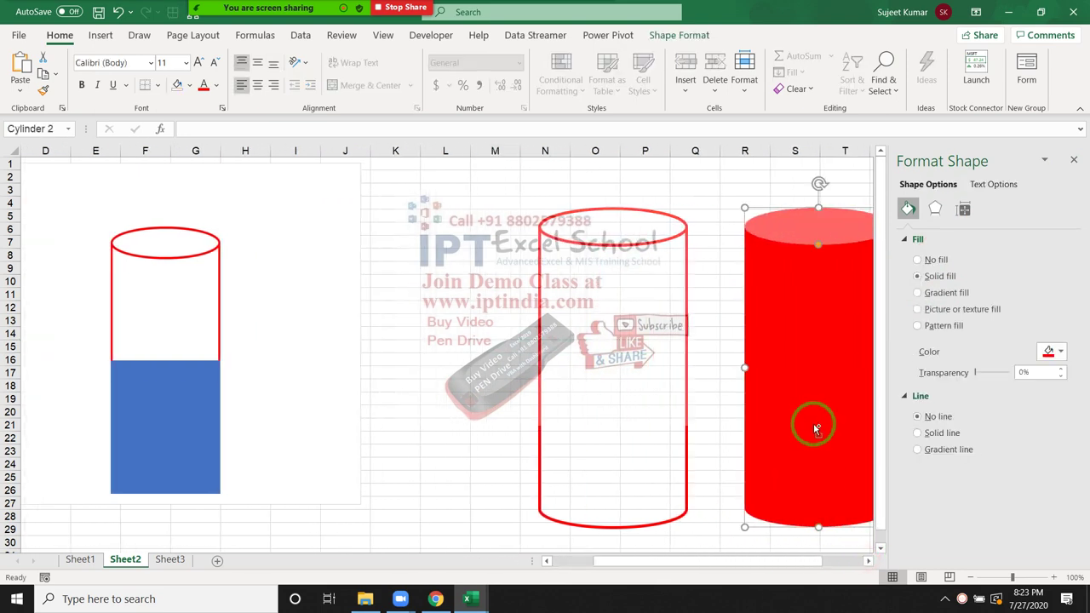
left_click(558, 560)
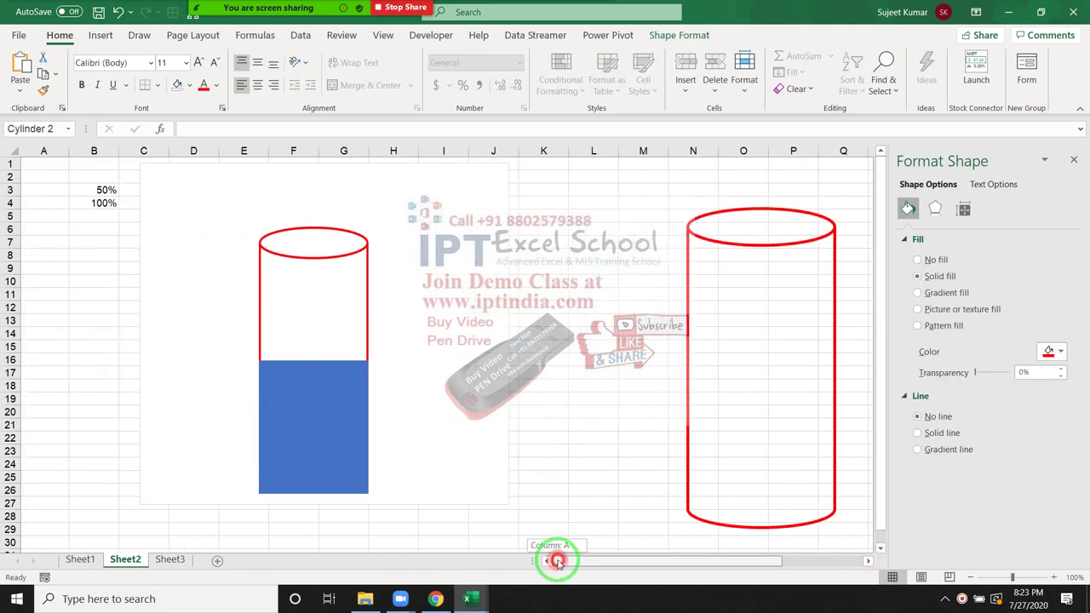
left_click(349, 443)
left_click(349, 442)
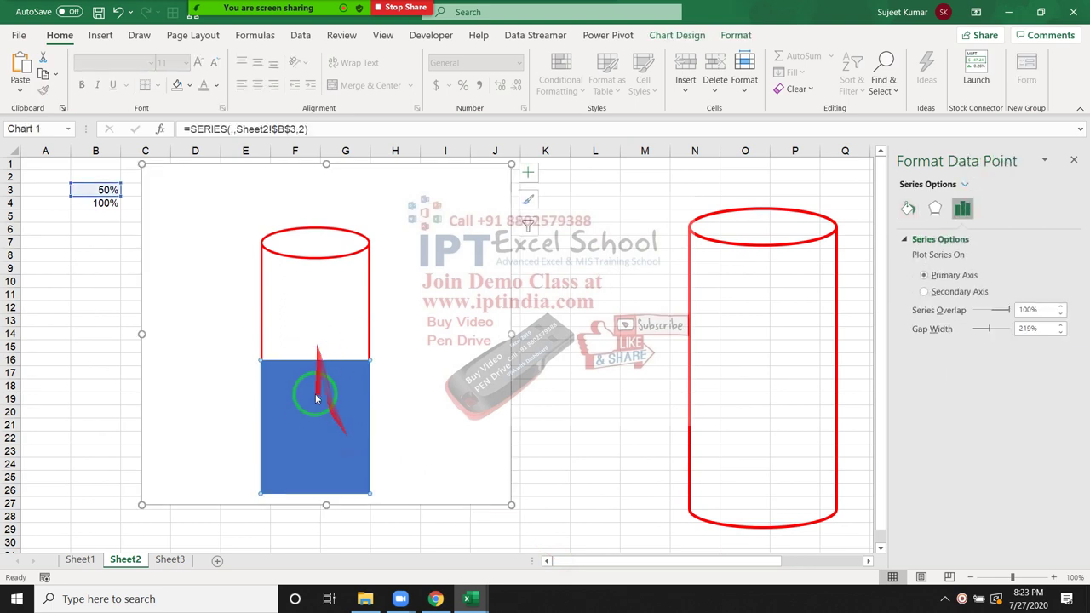
left_click(909, 210)
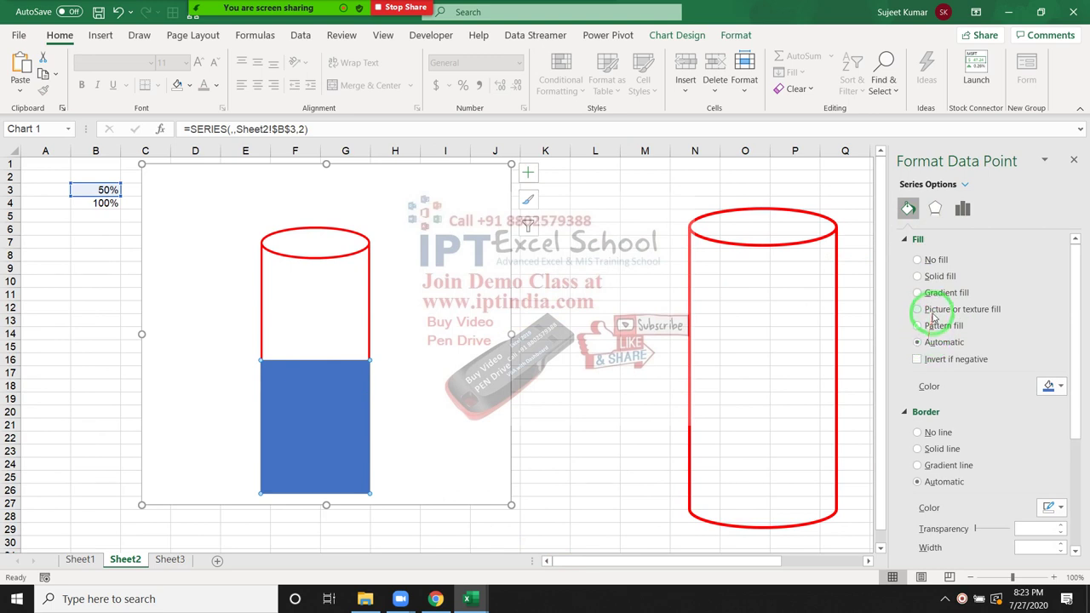
left_click(930, 309)
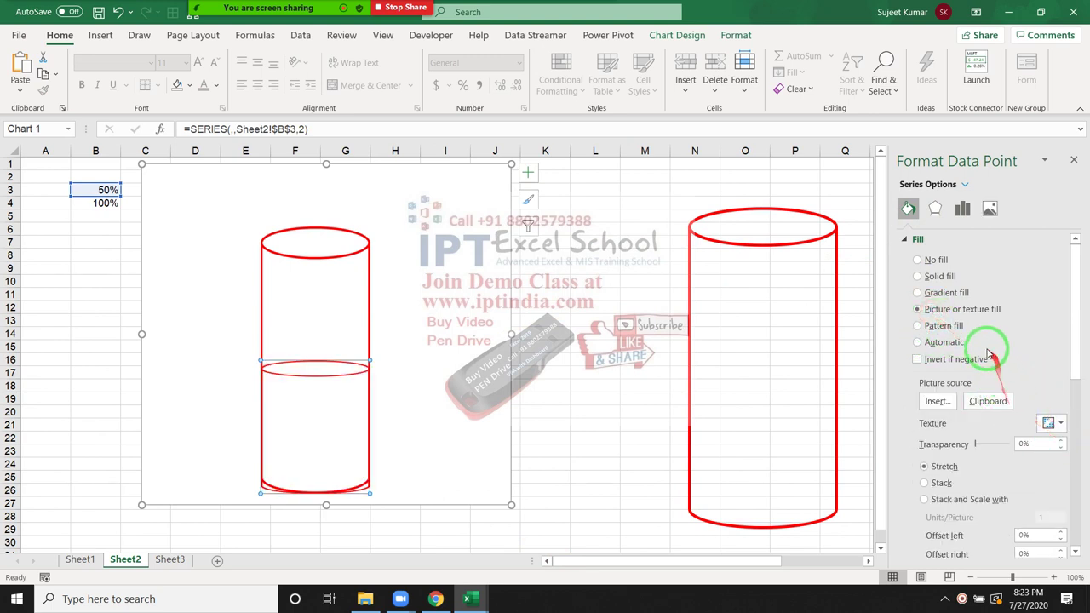
left_click(985, 402)
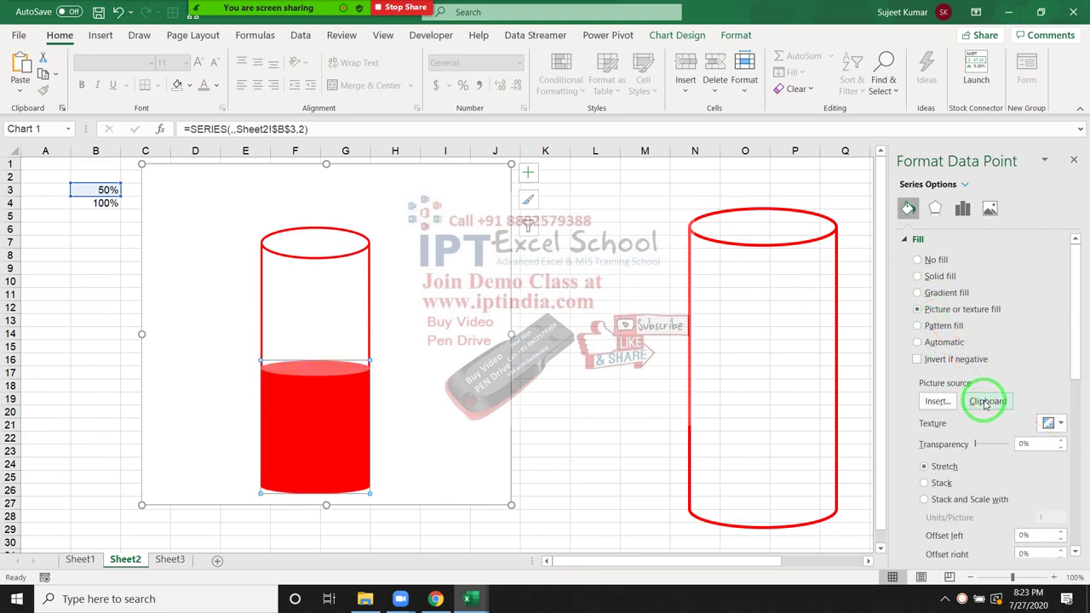
left_click(592, 330)
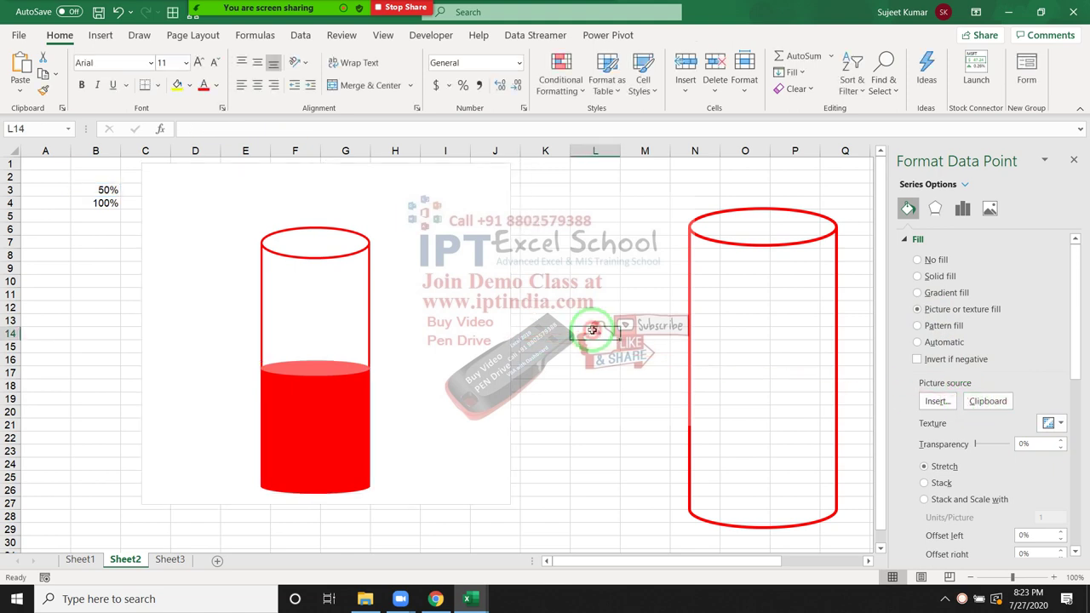
Step: Close the format pane and remove both the hollow and solid cylinder shapes
left_click(1075, 162)
left_click(832, 240)
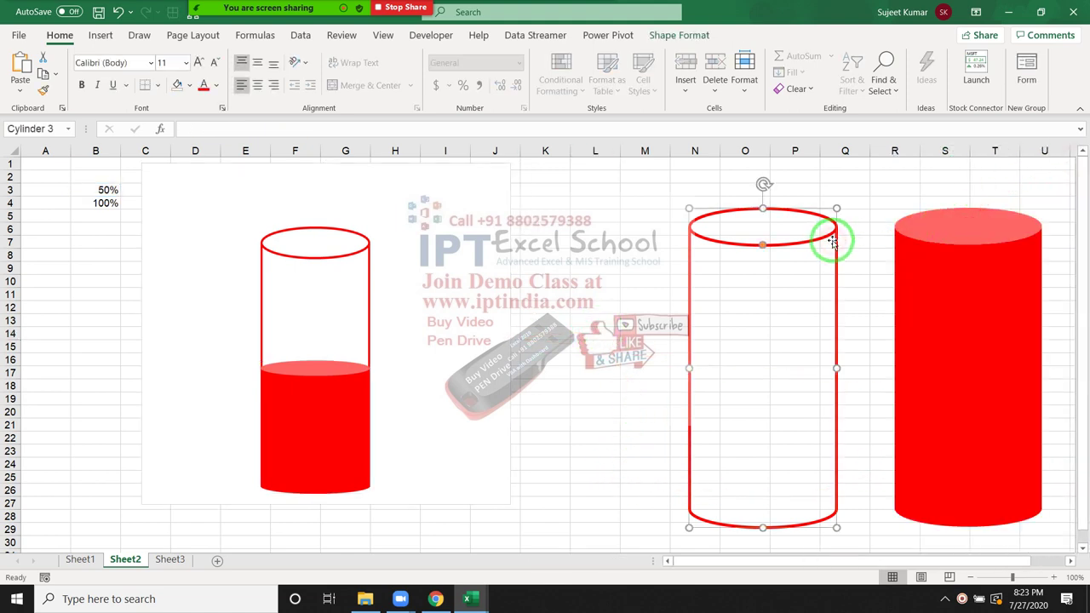
key("ctrl+x")
left_click(960, 263)
key("ctrl+x")
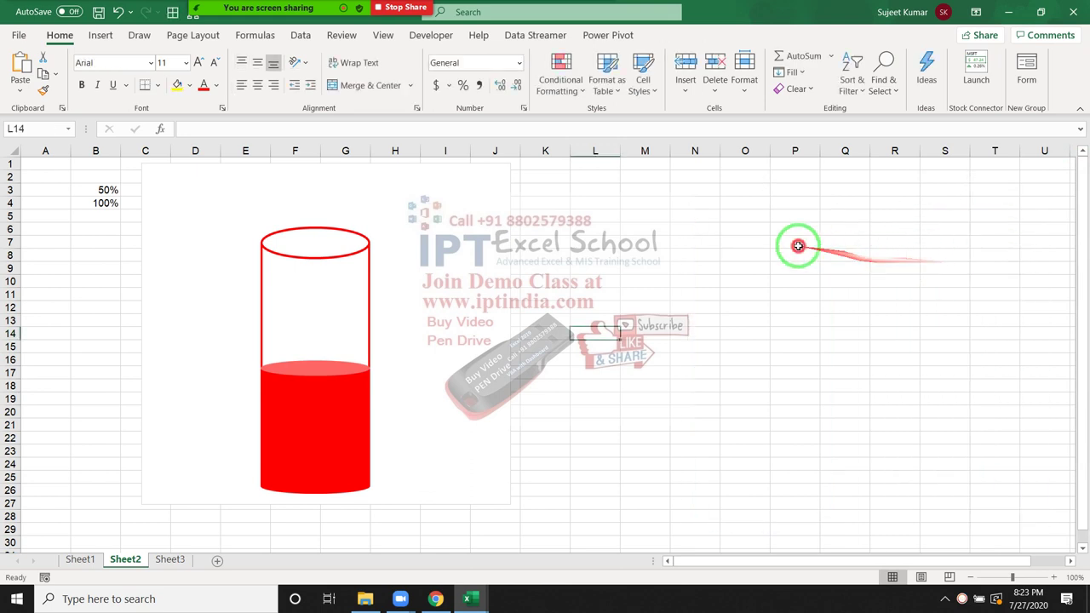
left_click(285, 411)
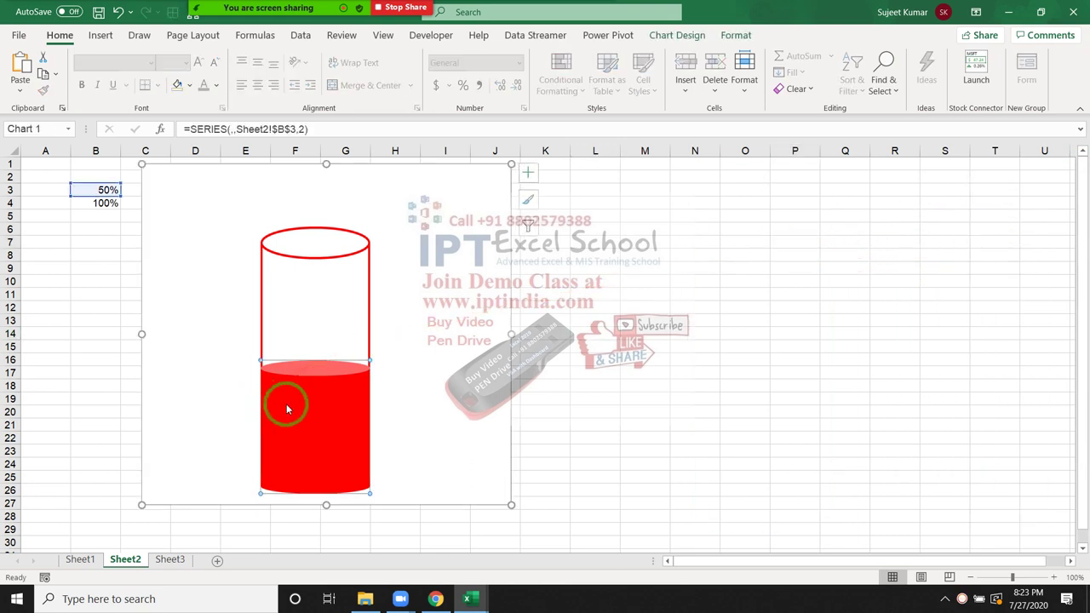
Step: Add a 50% data label to the red series and enlarge its font to 14 pt
right_click(287, 407)
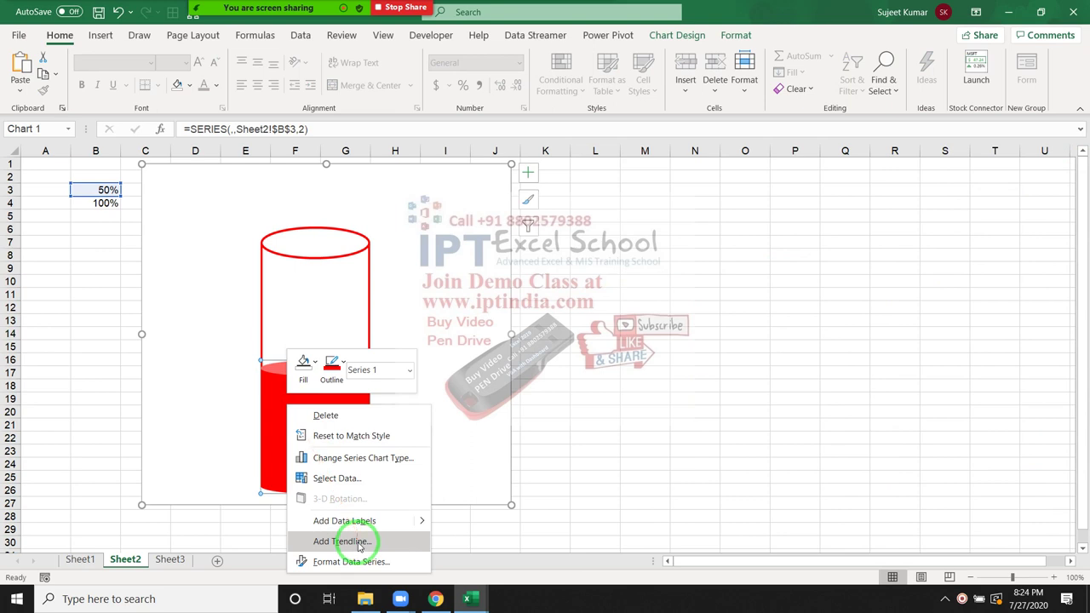
left_click(377, 521)
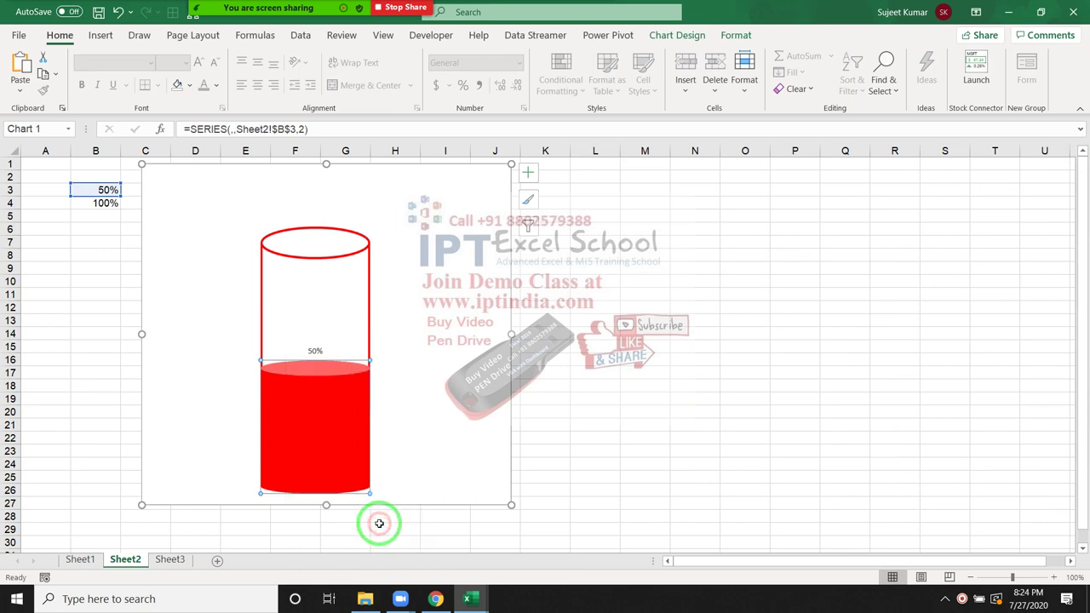
left_click(310, 347)
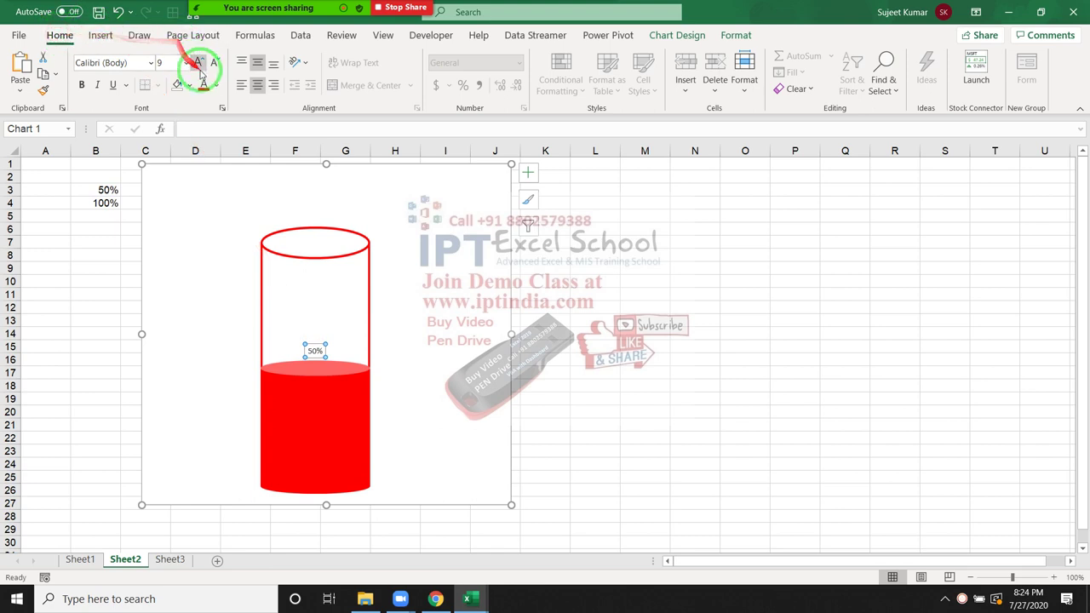
left_click(199, 63)
left_click(199, 63)
left_click(199, 63)
left_click(199, 63)
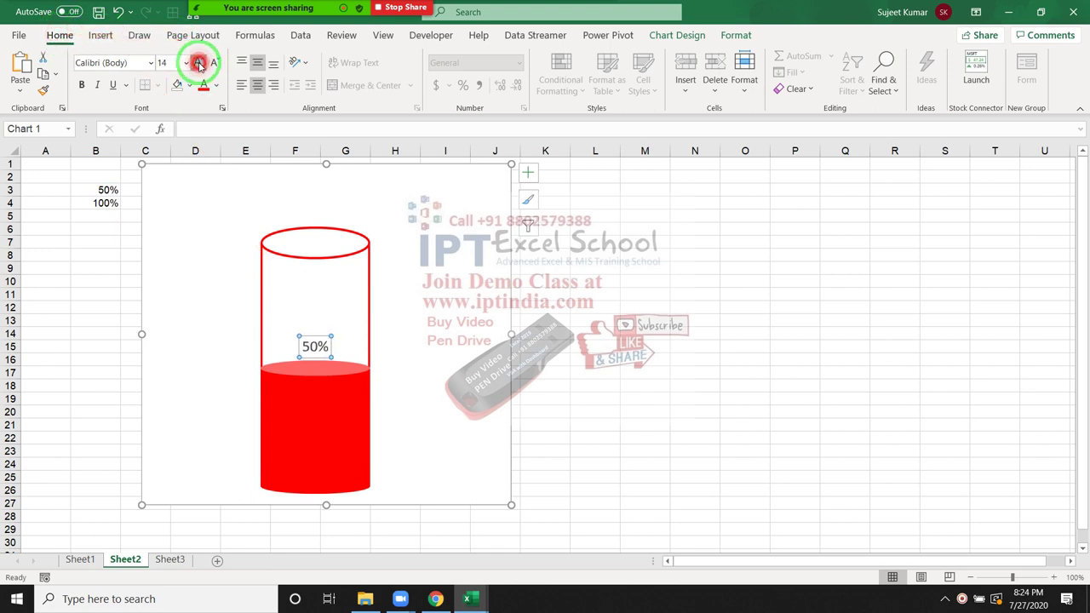
left_click(198, 63)
left_click(198, 63)
left_click(198, 63)
left_click(198, 63)
left_click(198, 63)
Step: Change the value in B3 from 50% to 70%
left_click(744, 307)
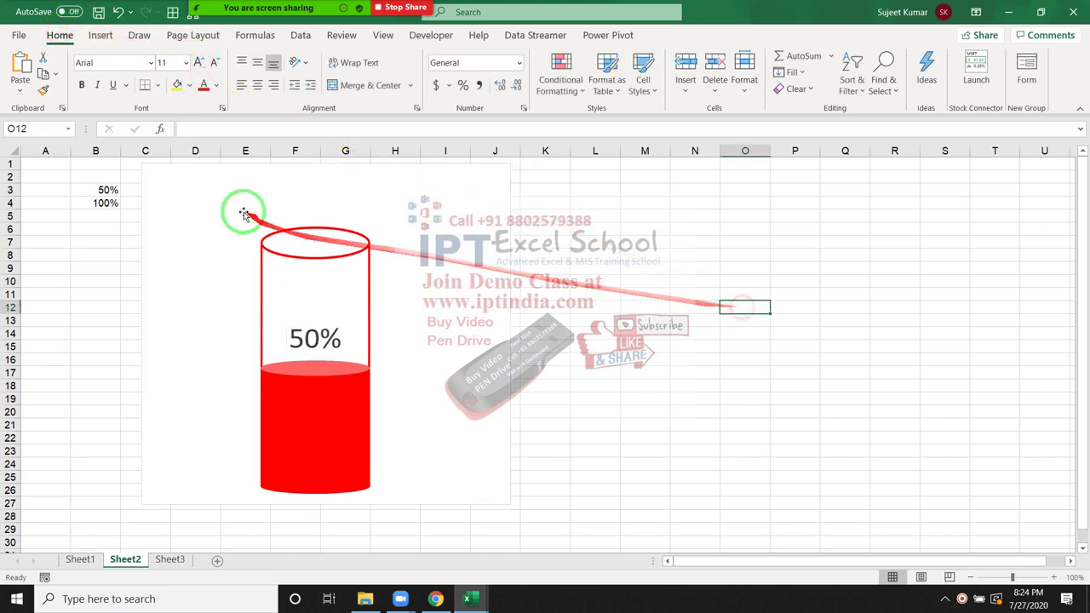
left_click(96, 241)
left_click(95, 190)
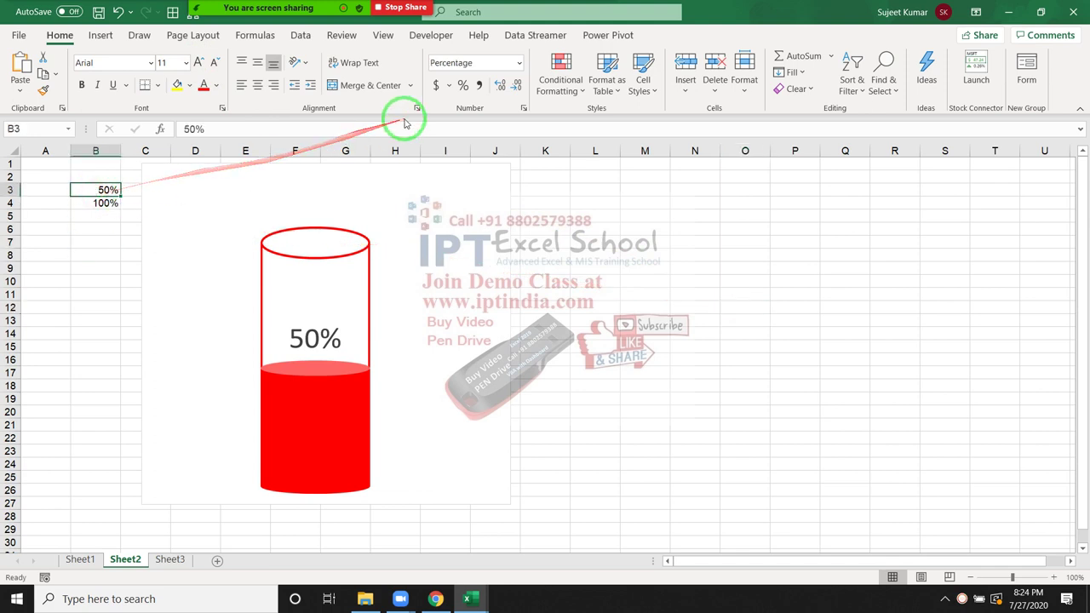
type("7")
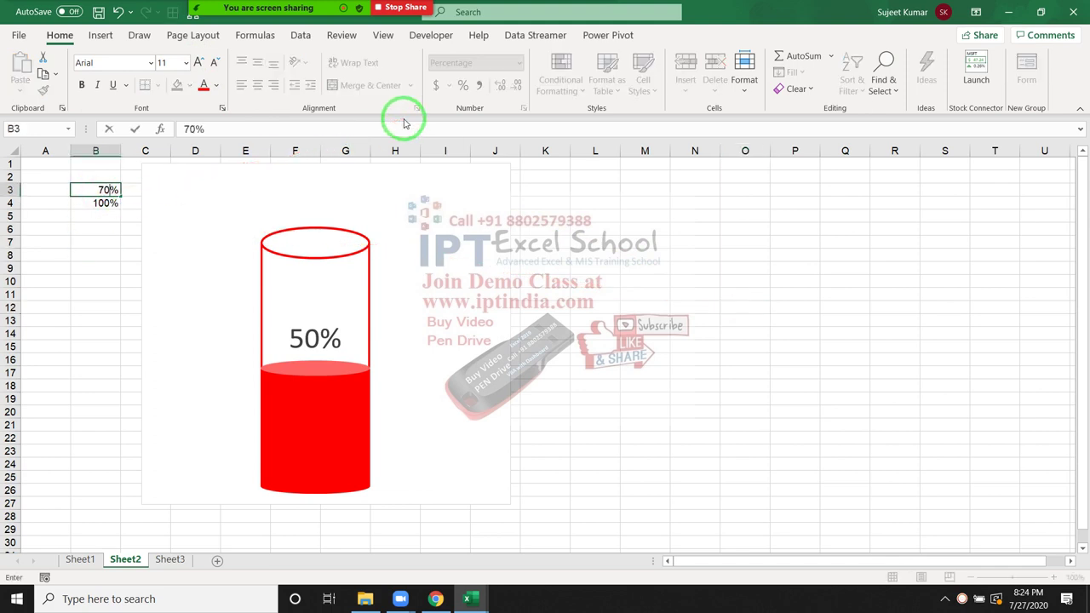
key("Return")
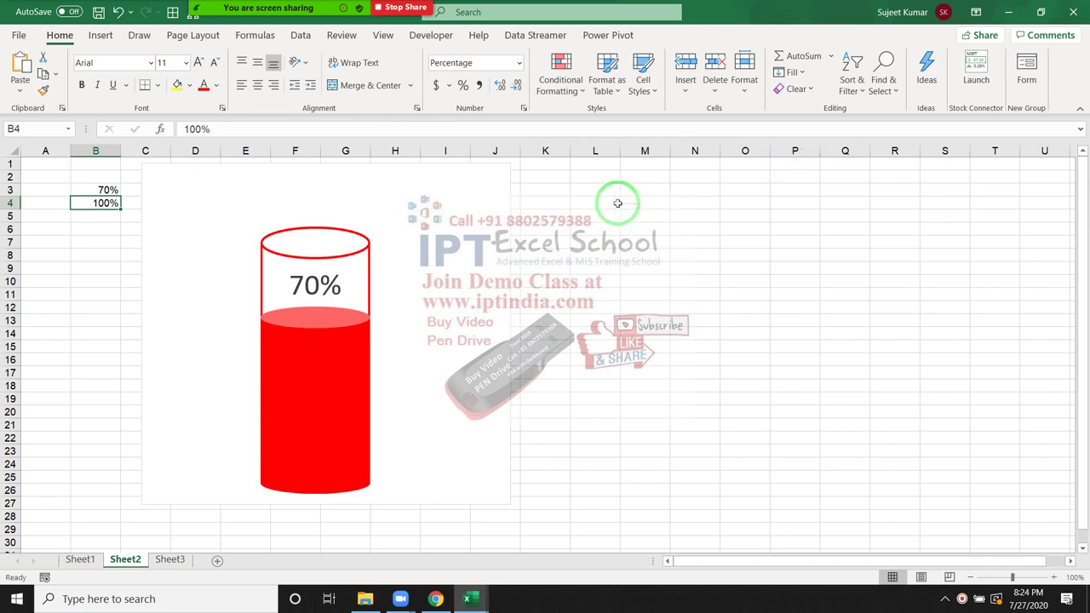
left_click(95, 190)
Step: Enter 50 in L4 and format it with Percent Style as 50%
left_click(595, 202)
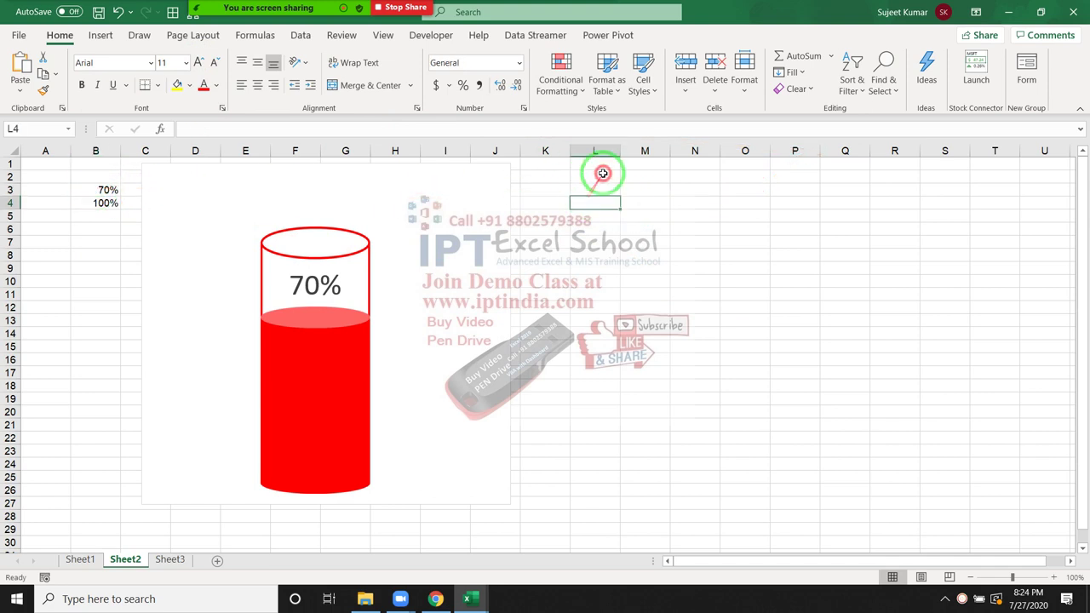
type("50")
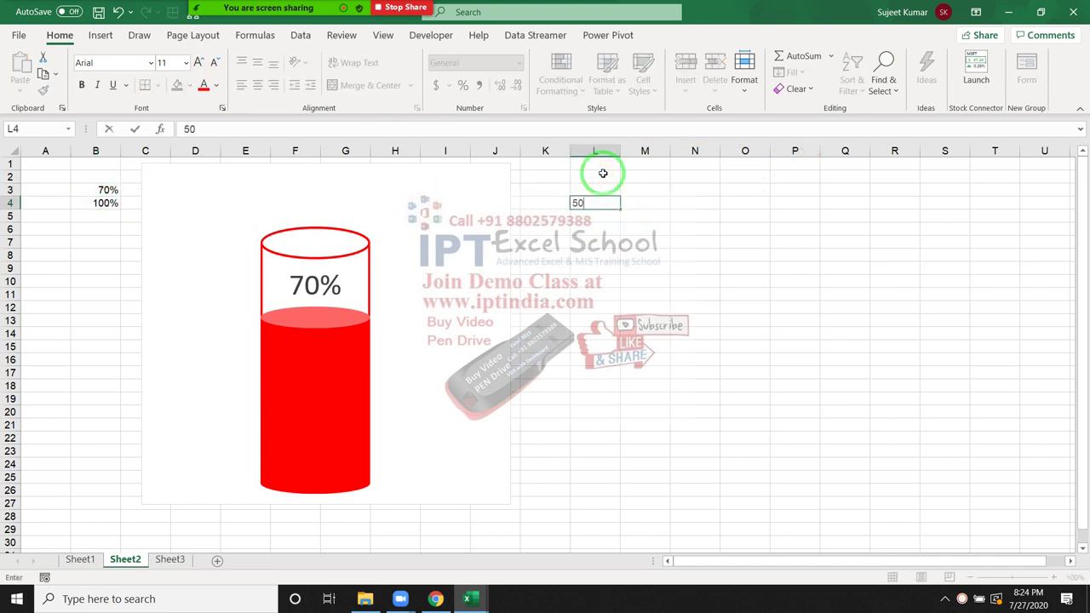
key("ctrl+Return")
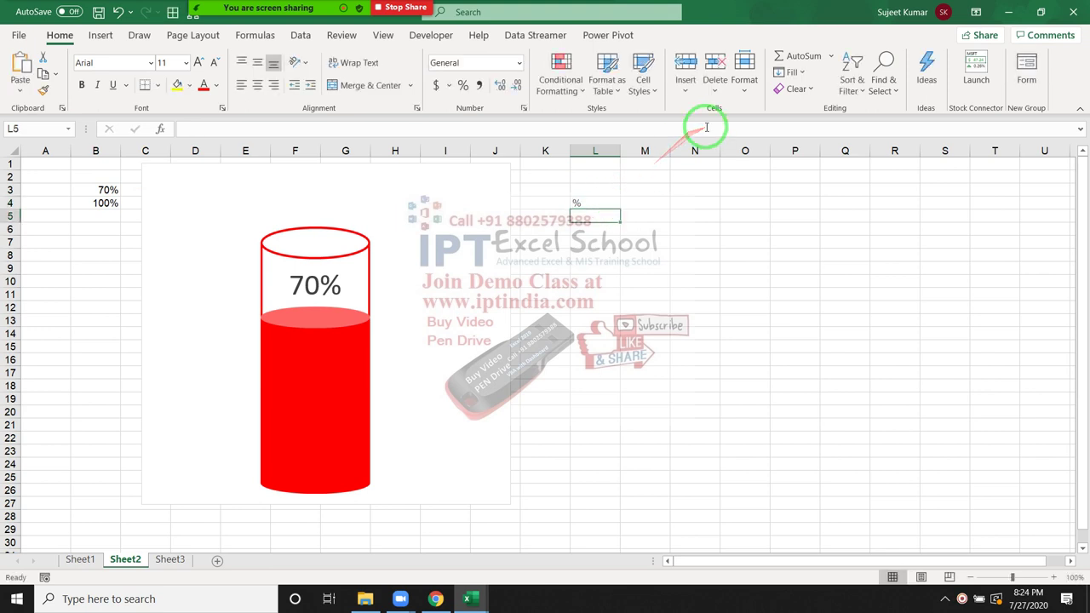
type("%")
key("ctrl+Return")
type("50")
key("Return")
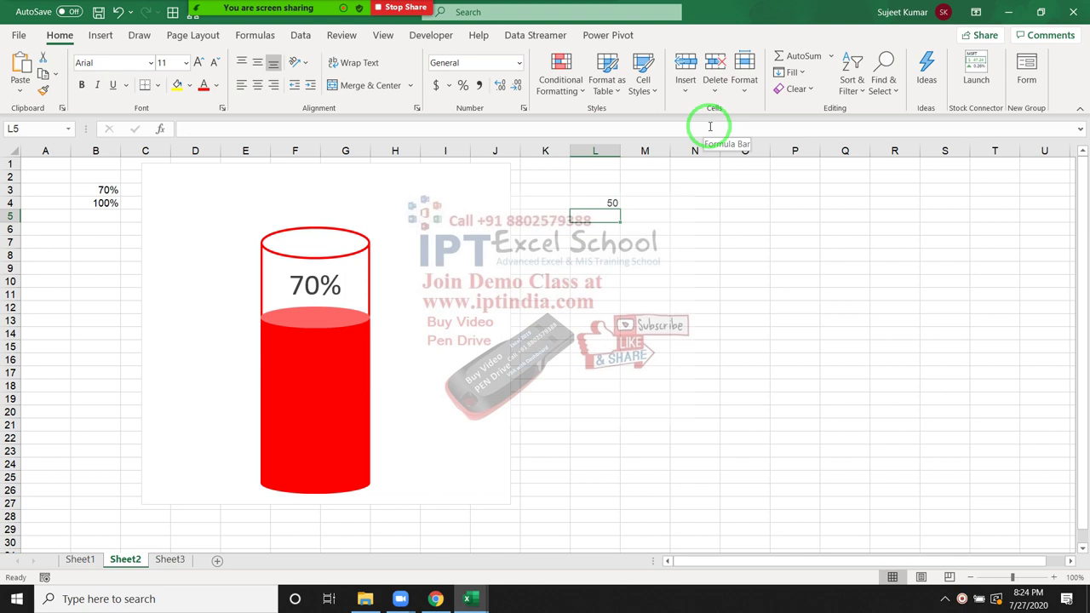
left_click(600, 203)
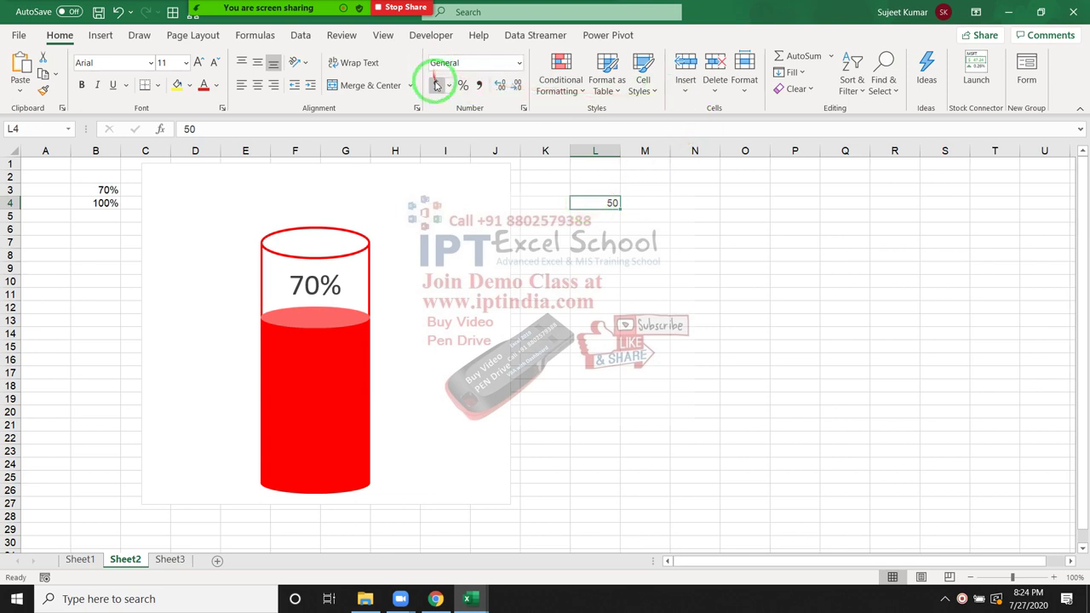
left_click(462, 85)
type("50")
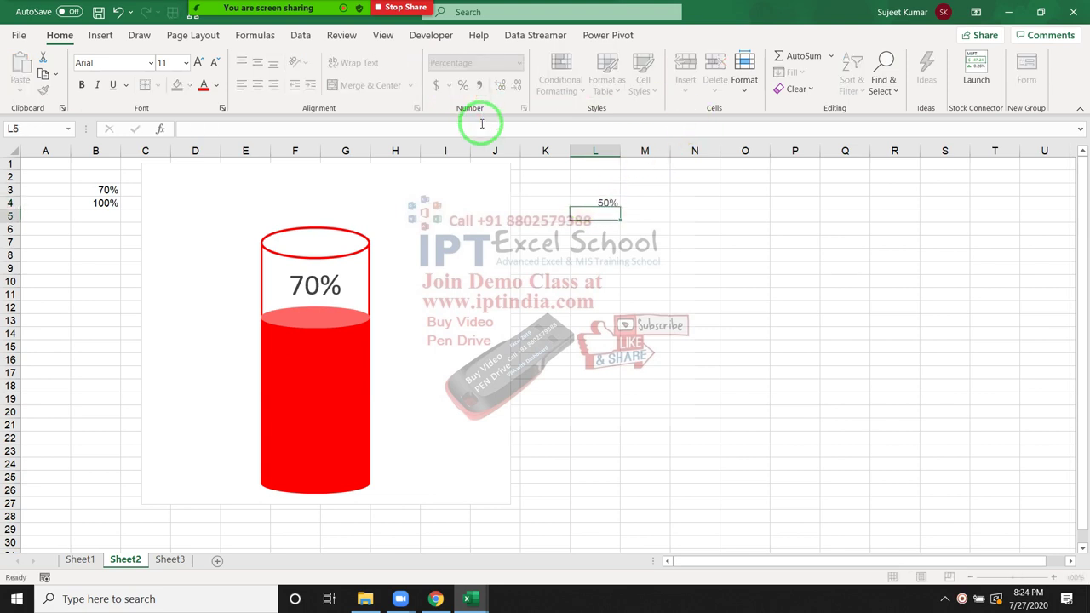
key("Return")
Step: Make B3 take its value from L4 with the formula =L4
left_click(84, 191)
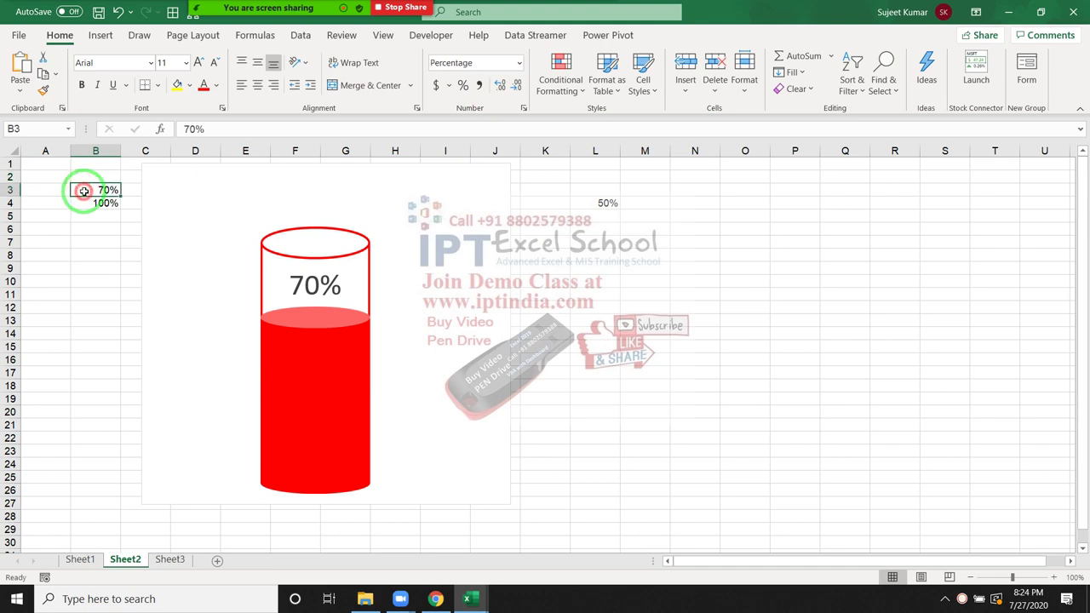
type("=")
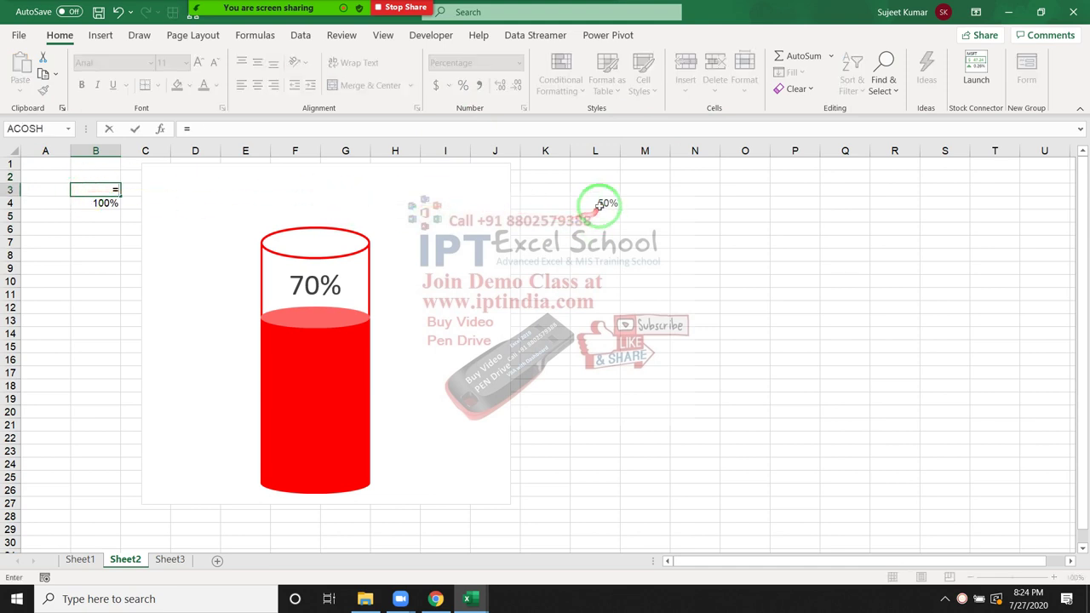
left_click(600, 205)
key("Return")
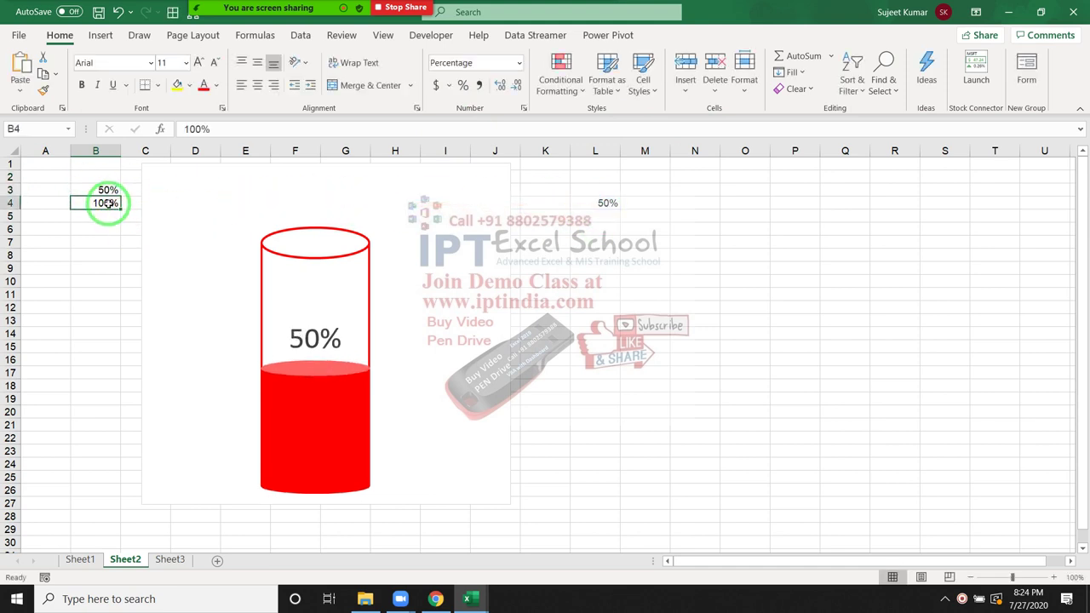
Step: Hide column B, then undo to bring it back
left_click_drag(102, 201, 110, 194)
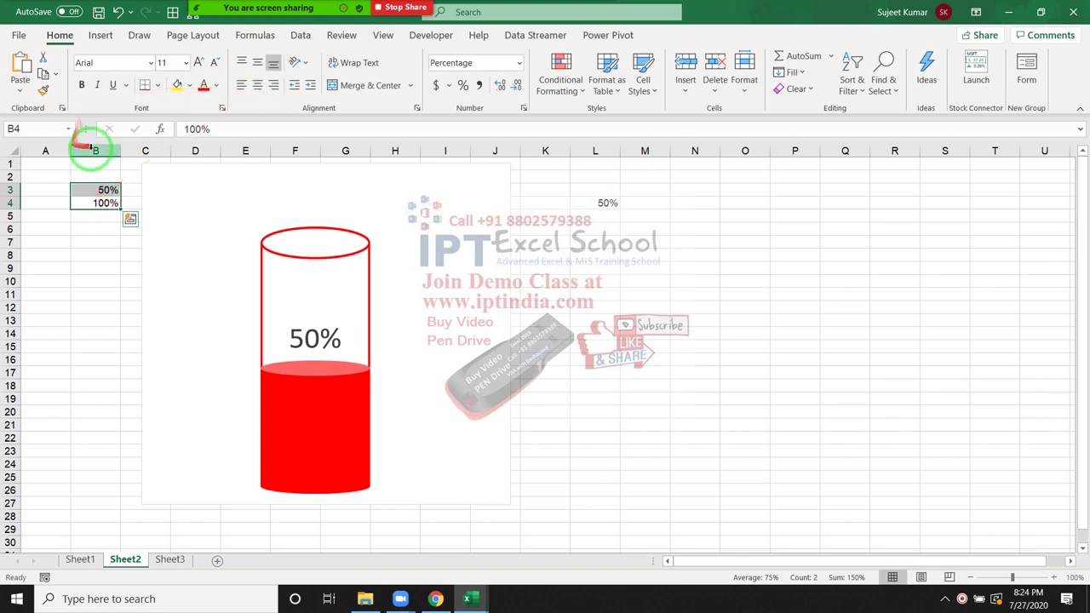
left_click(94, 150)
right_click(94, 151)
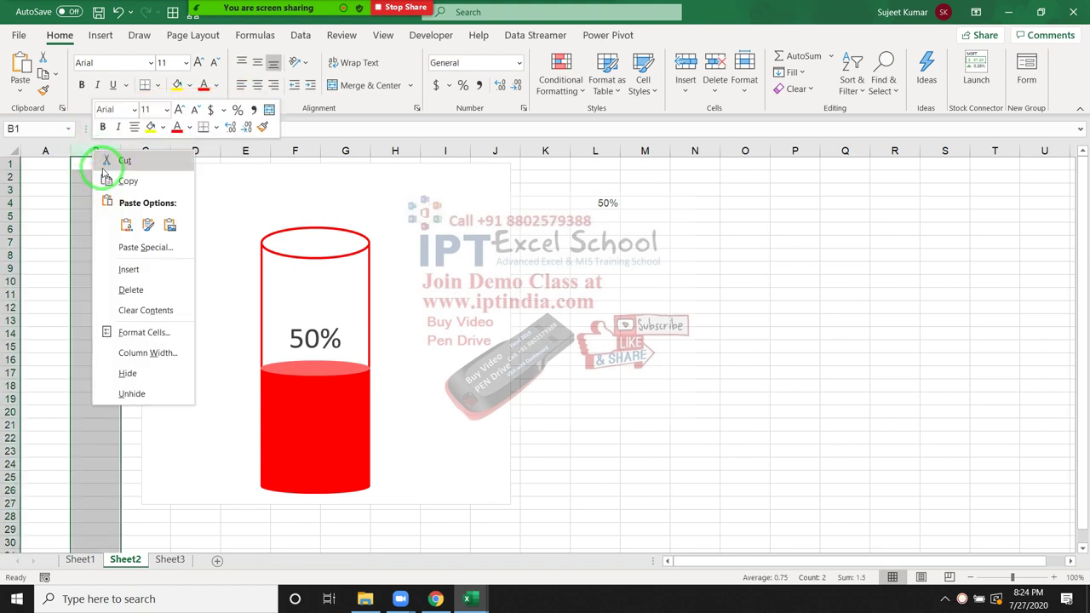
left_click(136, 373)
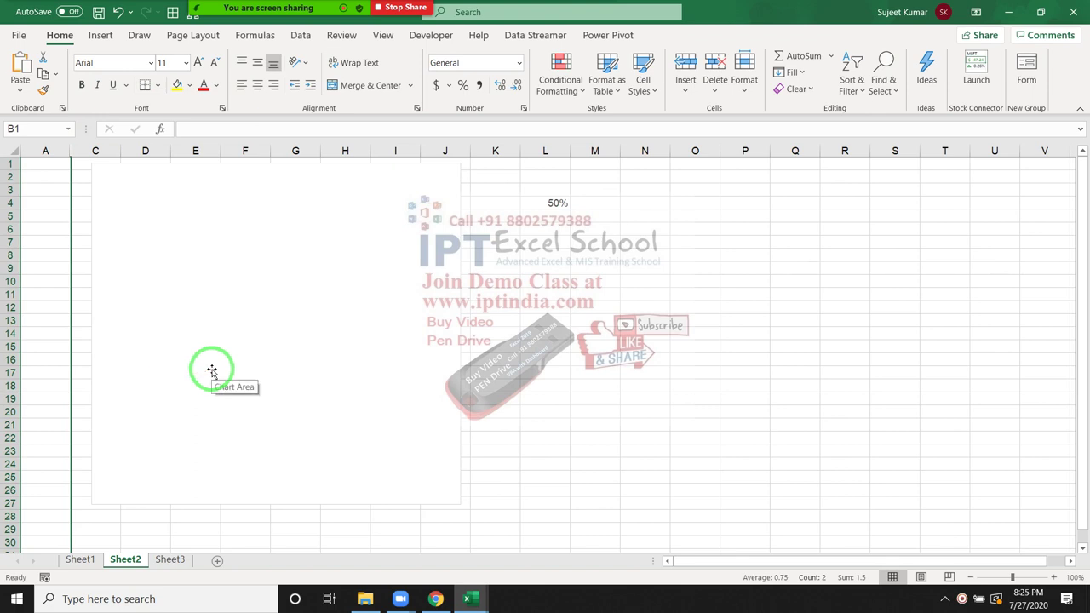
key("ctrl+z")
left_click(106, 188)
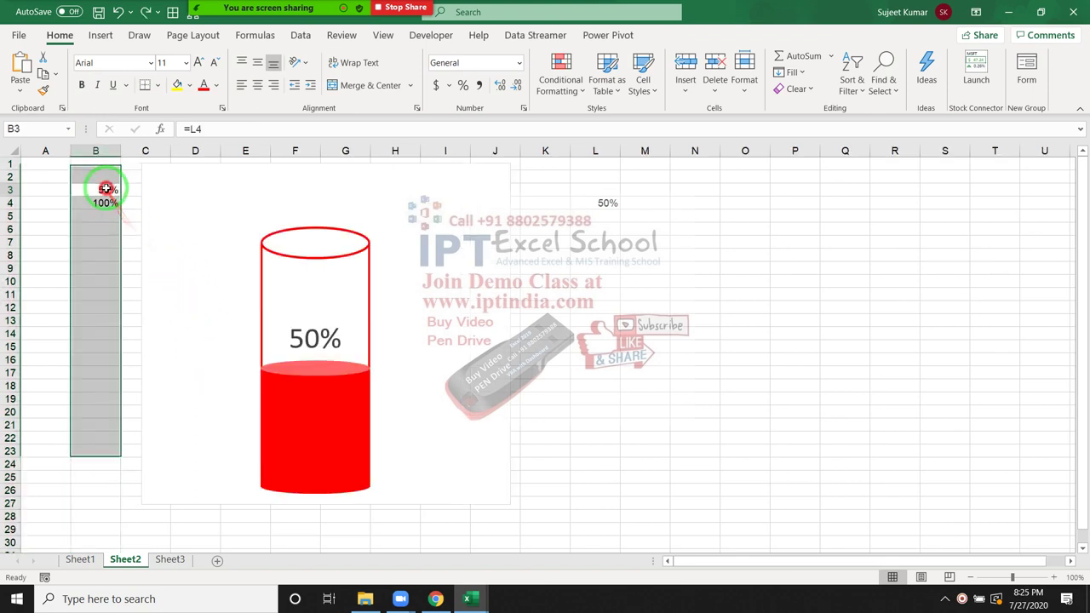
left_click(105, 188)
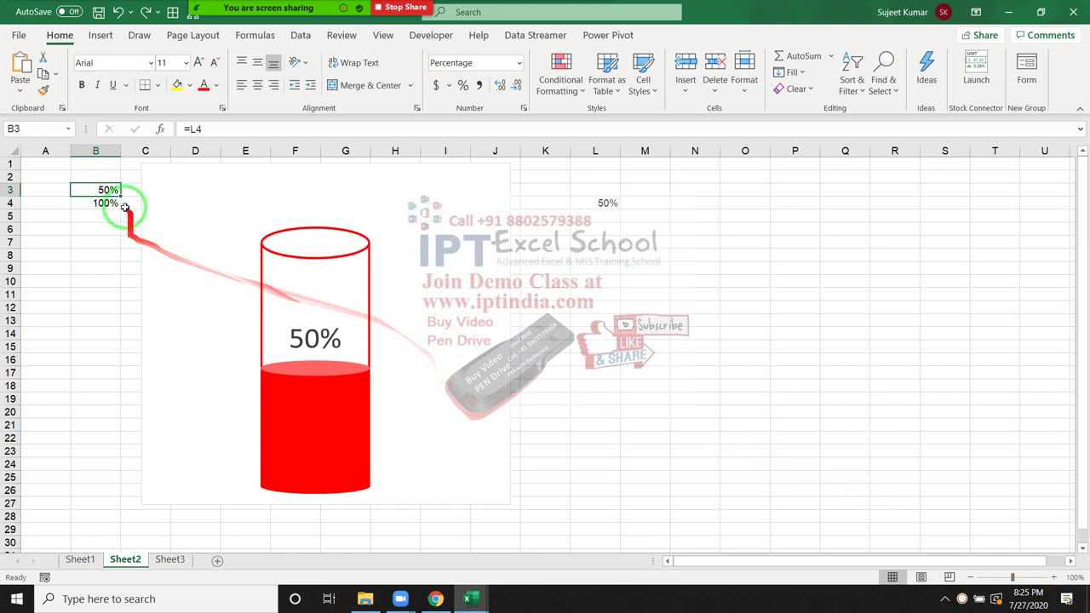
Step: Turn the text in B3:B4 white
left_click_drag(104, 203, 97, 190)
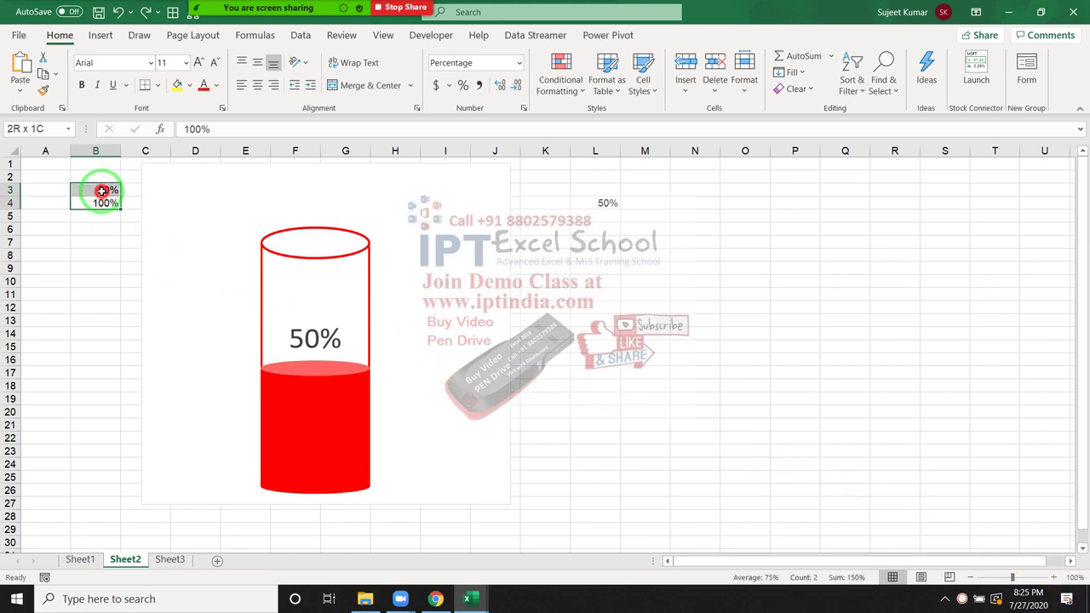
left_click(217, 88)
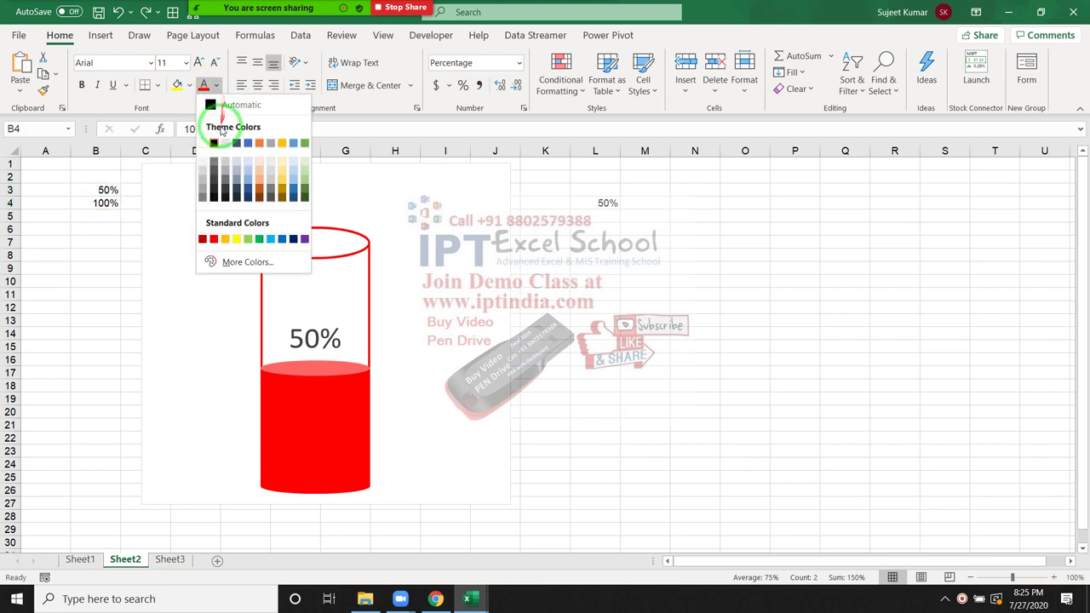
left_click(205, 142)
Step: Try 70%, 60% and 80% in L4, ending with 90%
left_click(677, 321)
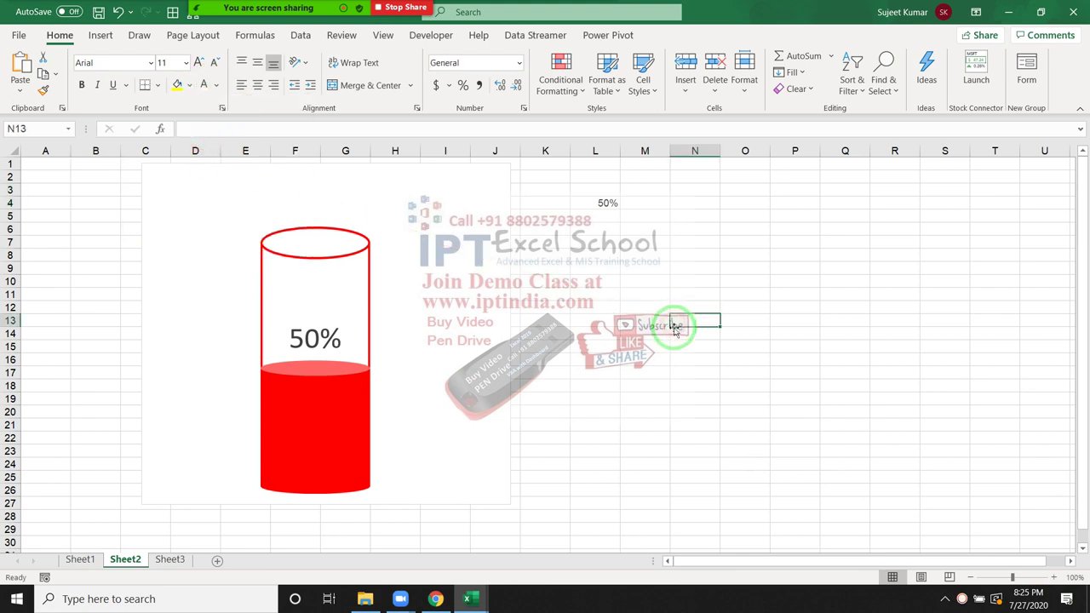
left_click(606, 204)
type("70")
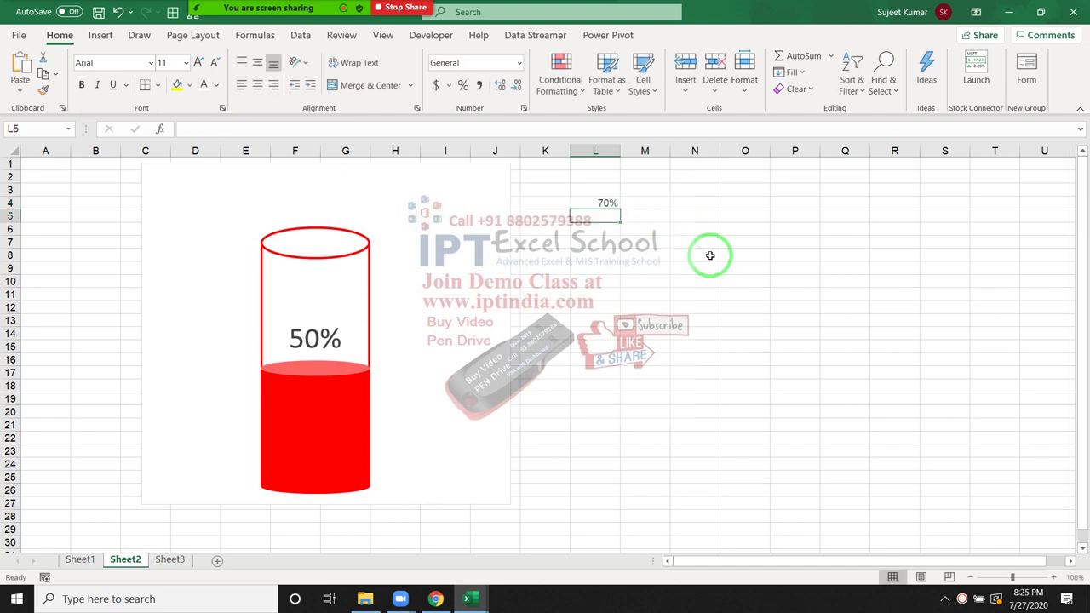
key("ctrl+Return")
type("60")
key("Return")
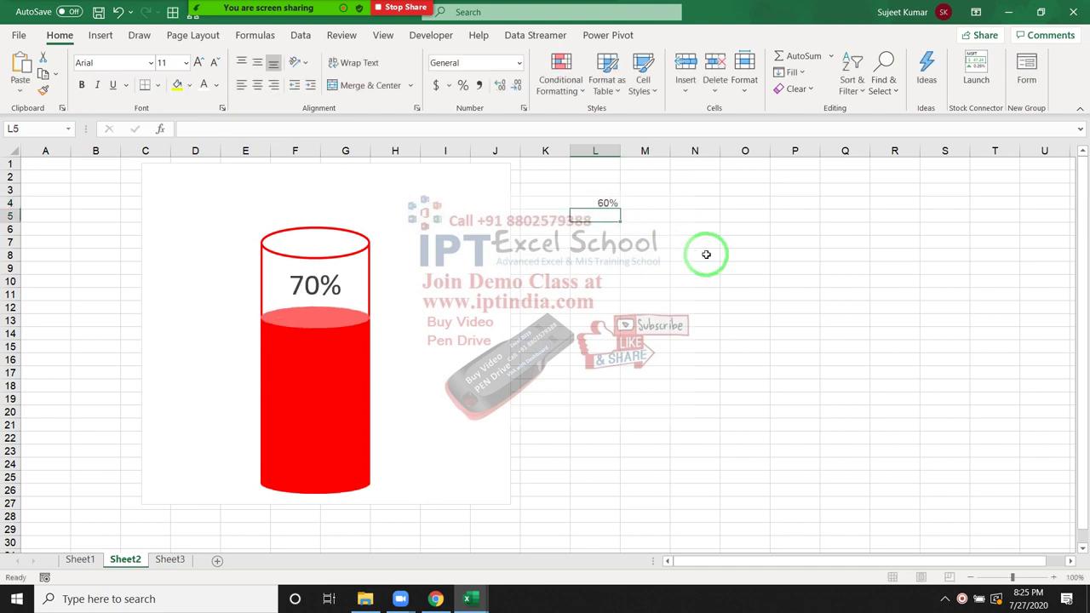
key("Up")
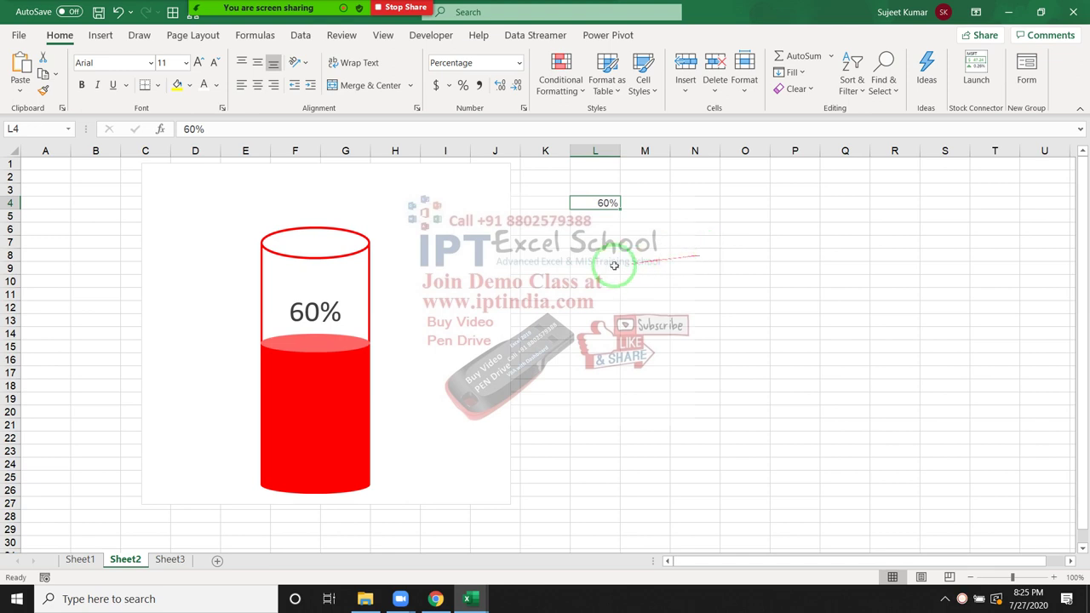
type("8")
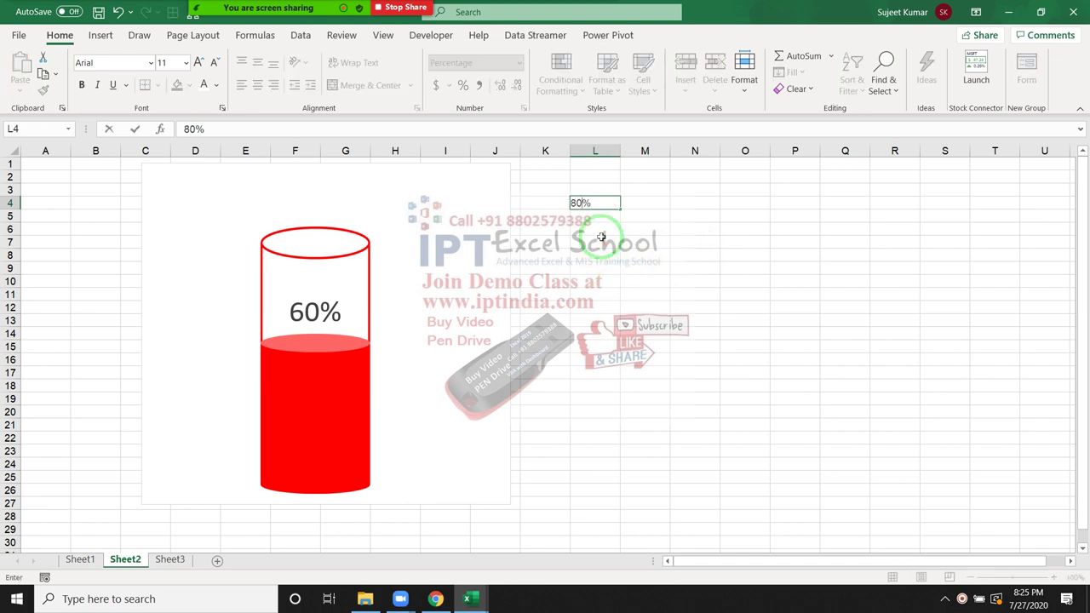
key("Return")
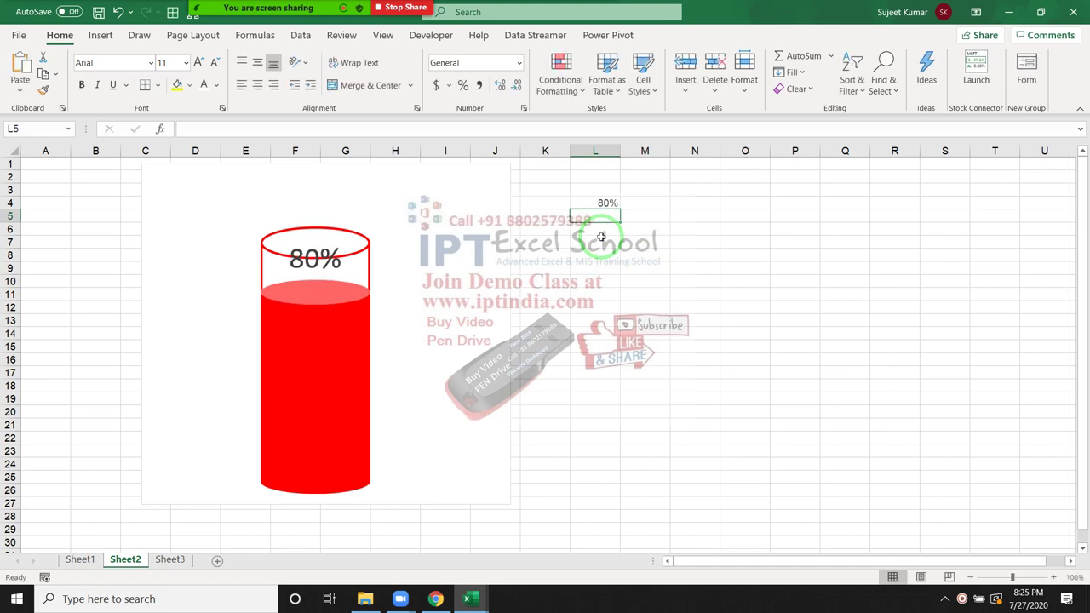
key("Up")
type("90")
key("Return")
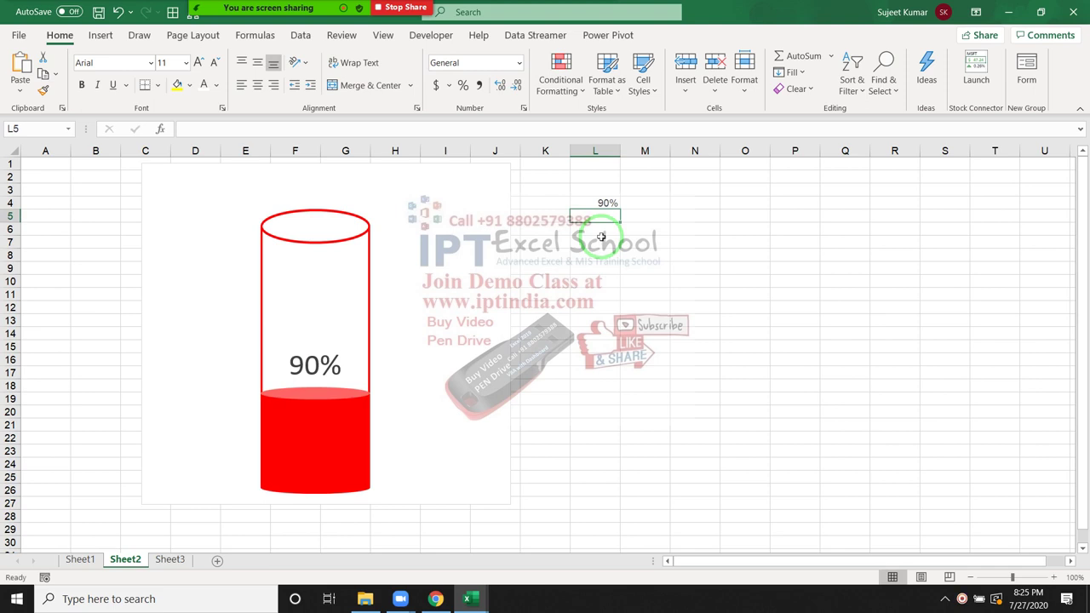
Step: Turn on the cylinder chart's axes and select the vertical axis
left_click(449, 195)
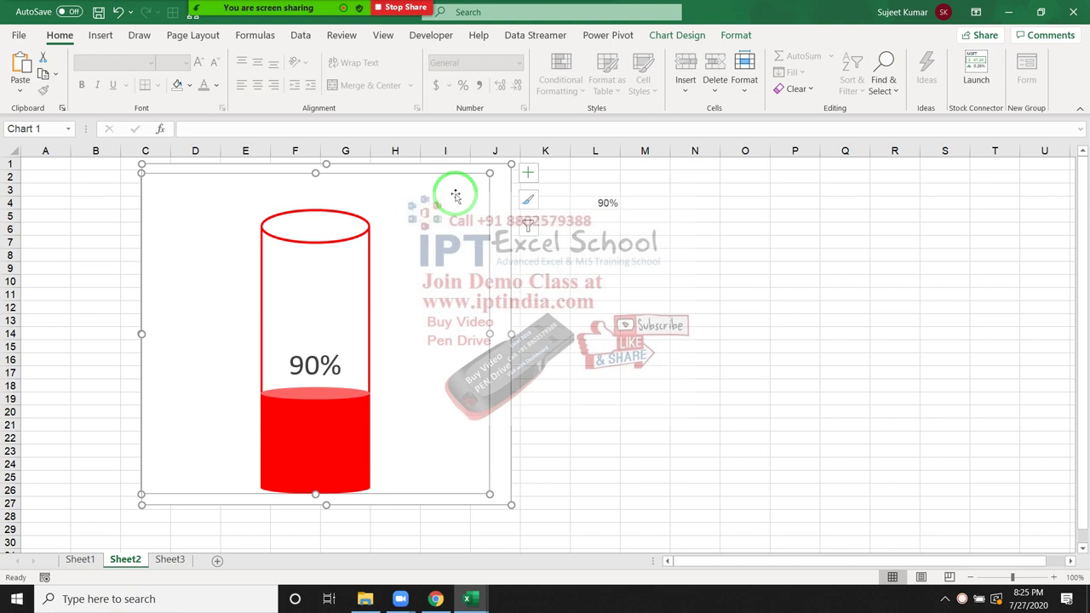
left_click(528, 173)
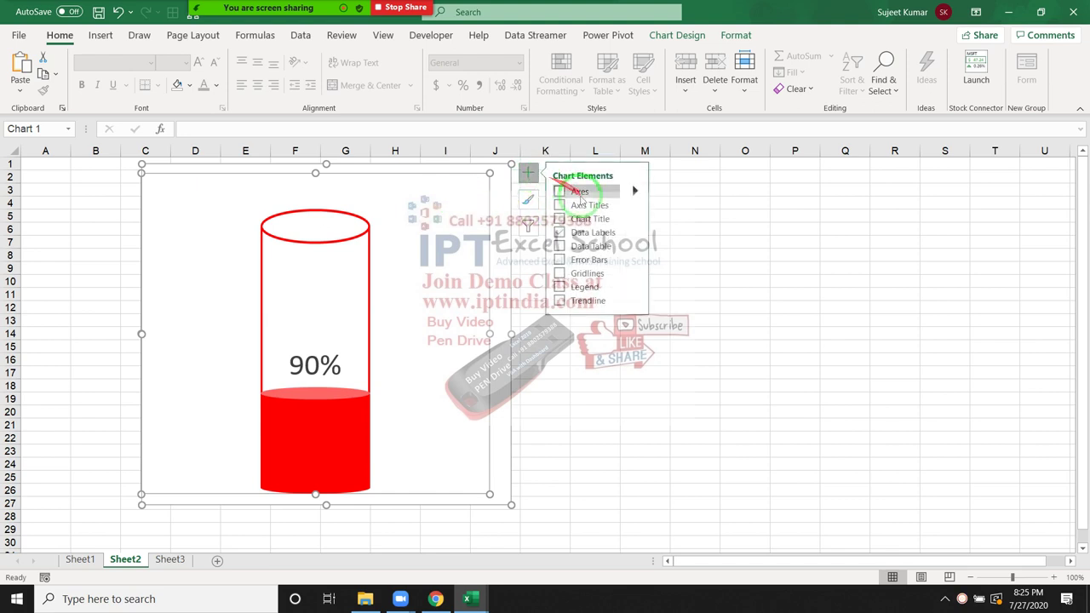
left_click(559, 192)
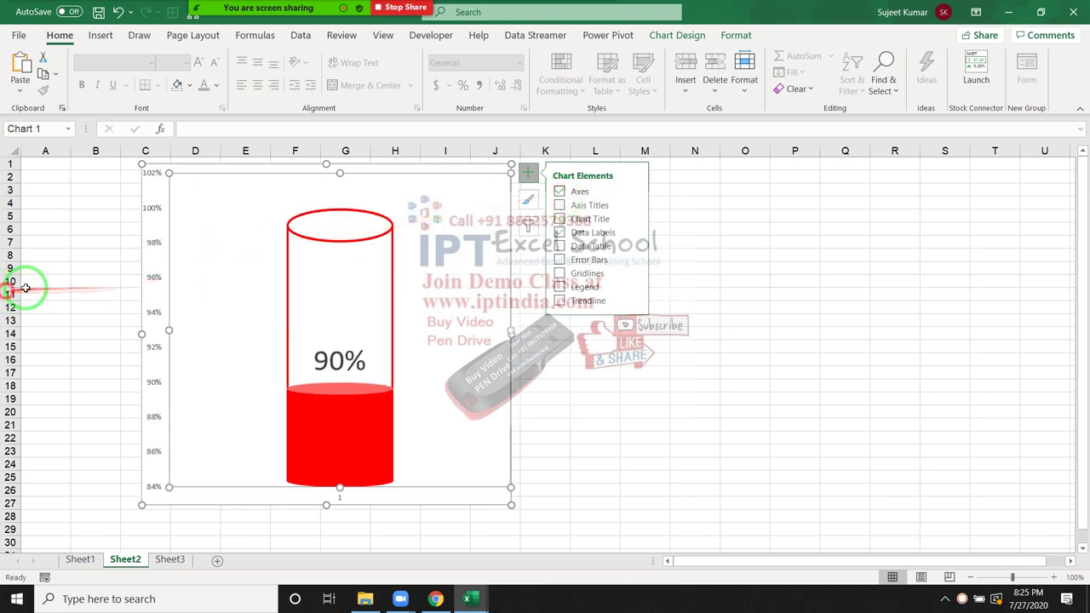
left_click(154, 231)
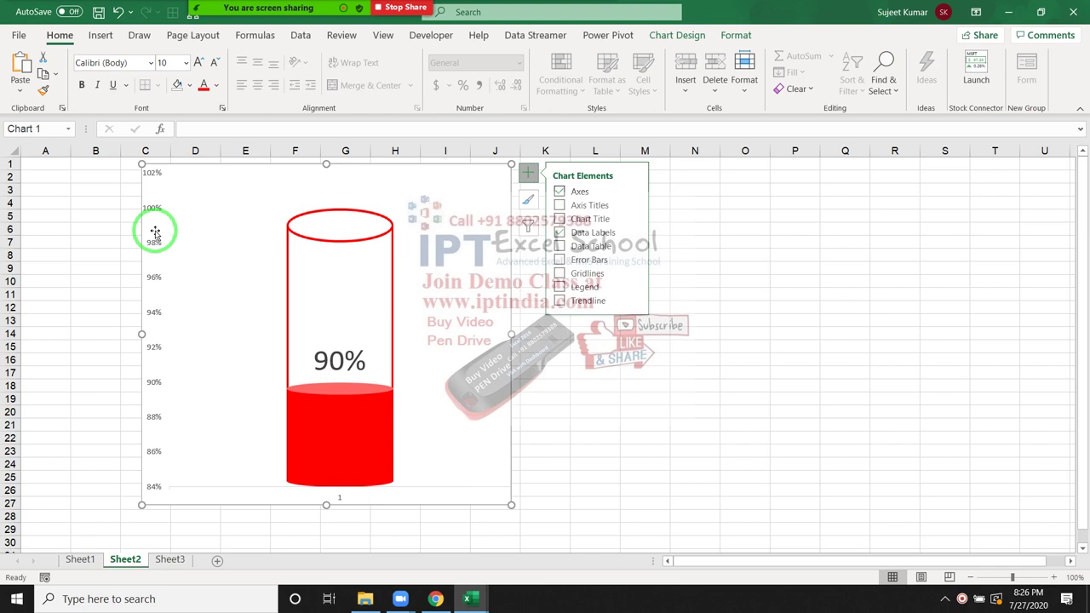
Step: Set the vertical axis bounds to minimum 0 and maximum 1, giving 0%–100%
left_click(154, 210)
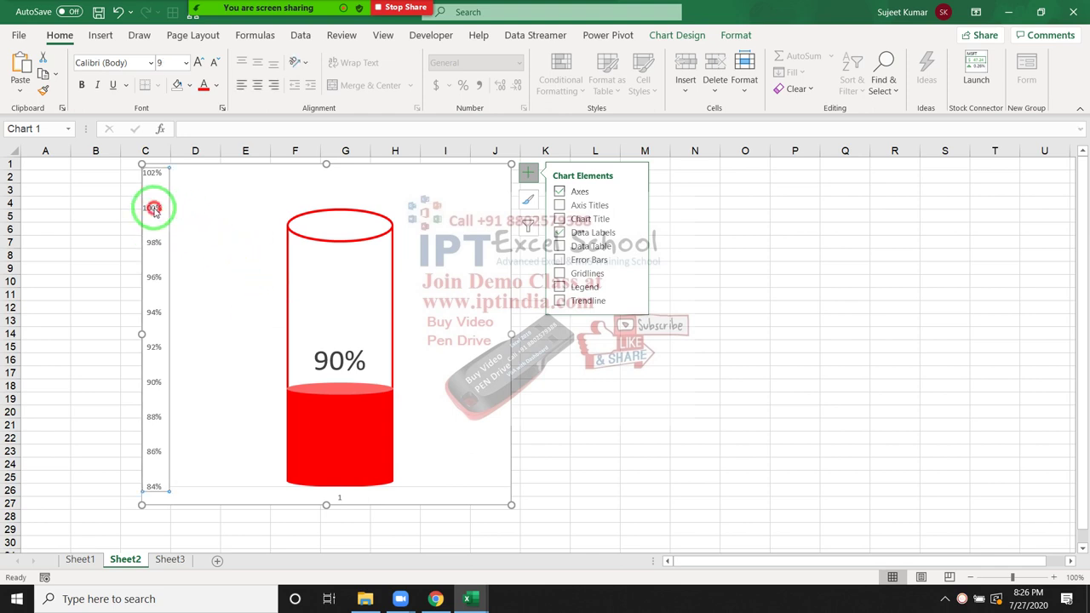
right_click(149, 207)
left_click(195, 385)
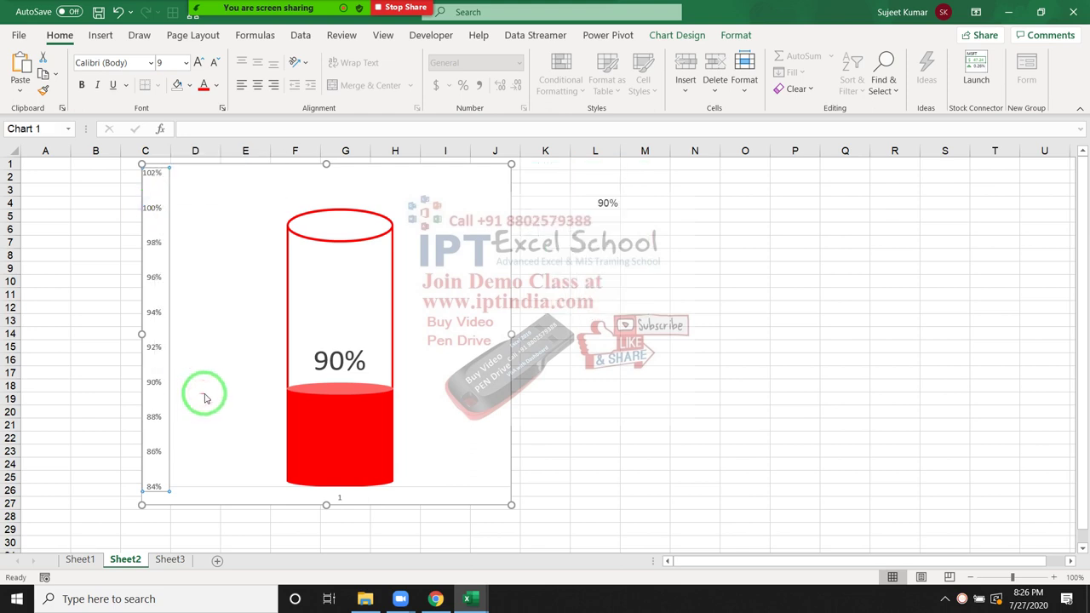
left_click_drag(996, 274, 979, 271)
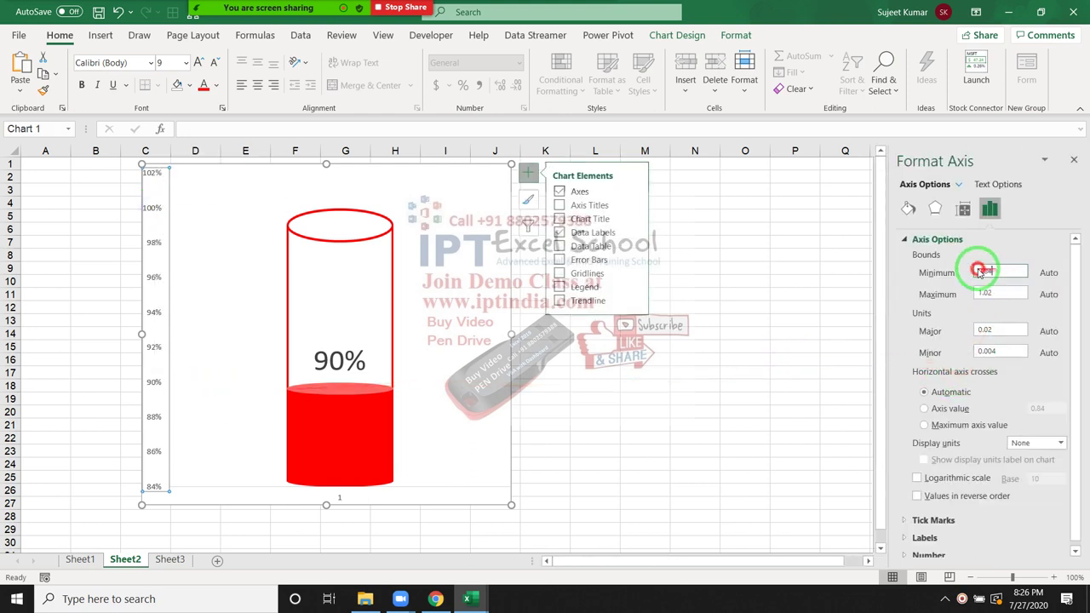
type("0")
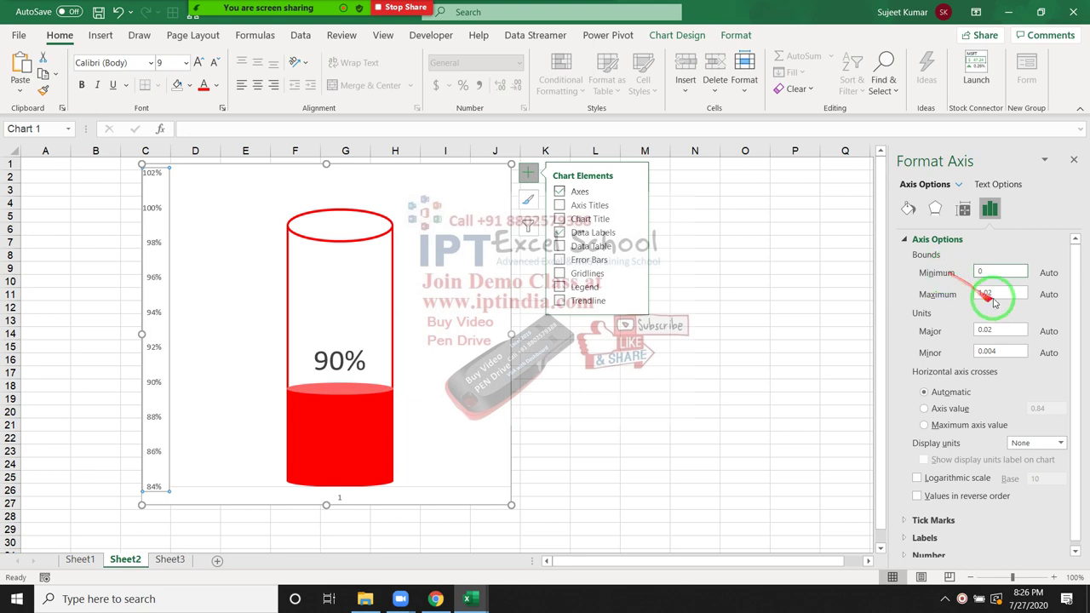
left_click_drag(993, 296, 964, 291)
type("1")
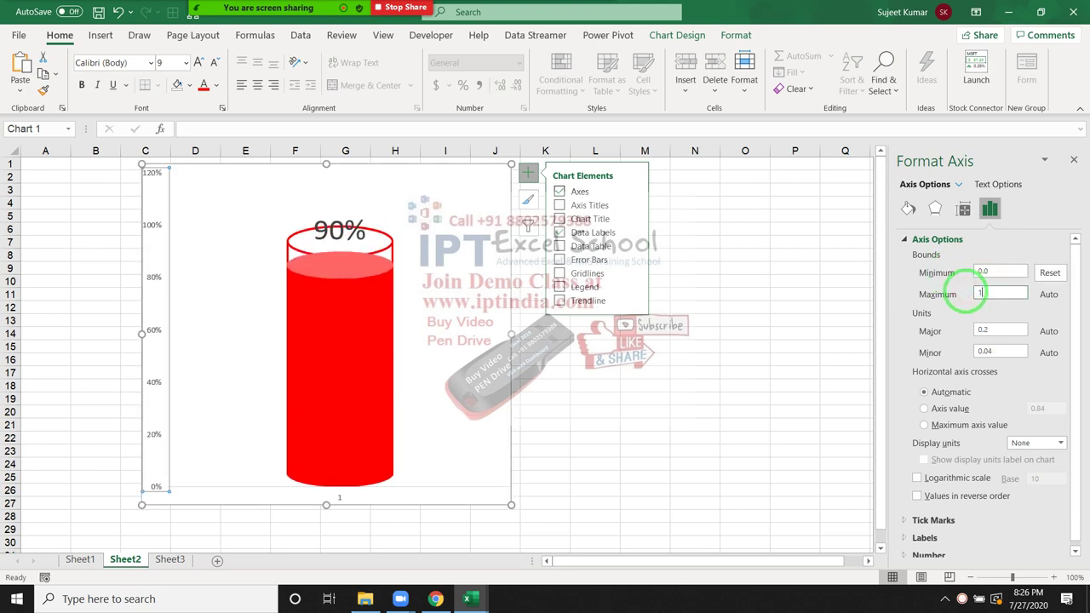
left_click(516, 393)
left_click(503, 195)
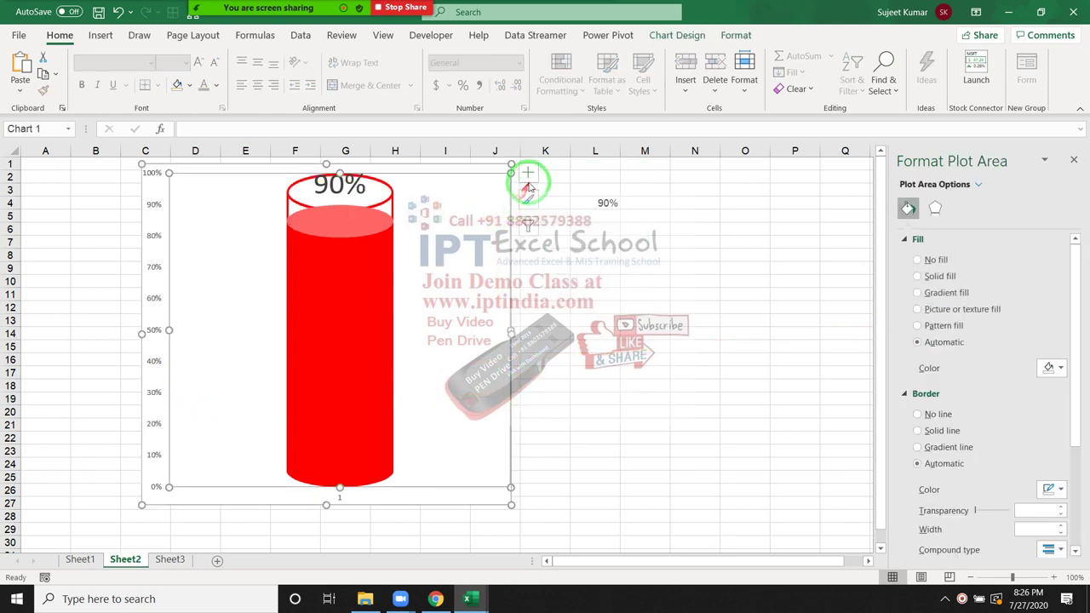
Step: Remove the axes from the cylinder chart
left_click(528, 179)
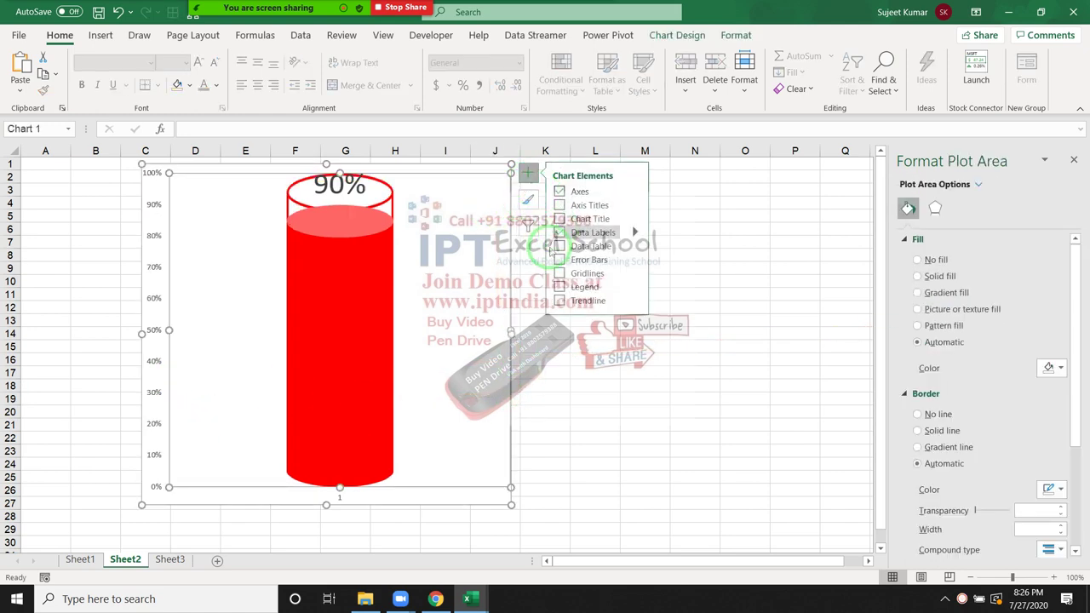
left_click(558, 190)
left_click(595, 386)
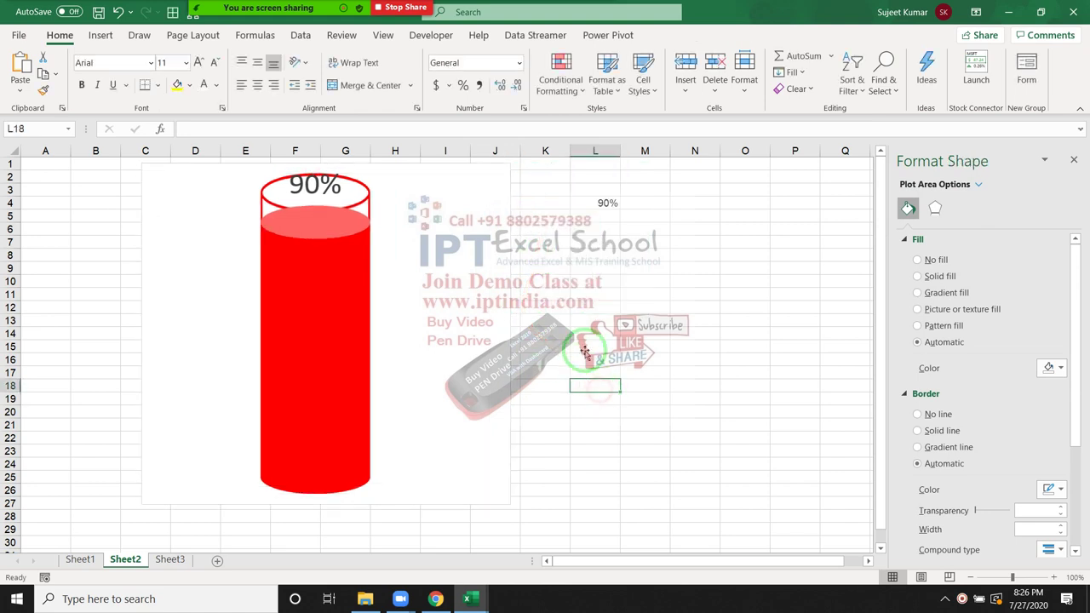
Step: Test L4 with 95% and 20%, then enter 63 so the cylinder fills to 63%
left_click(595, 204)
type("95%")
key("Return")
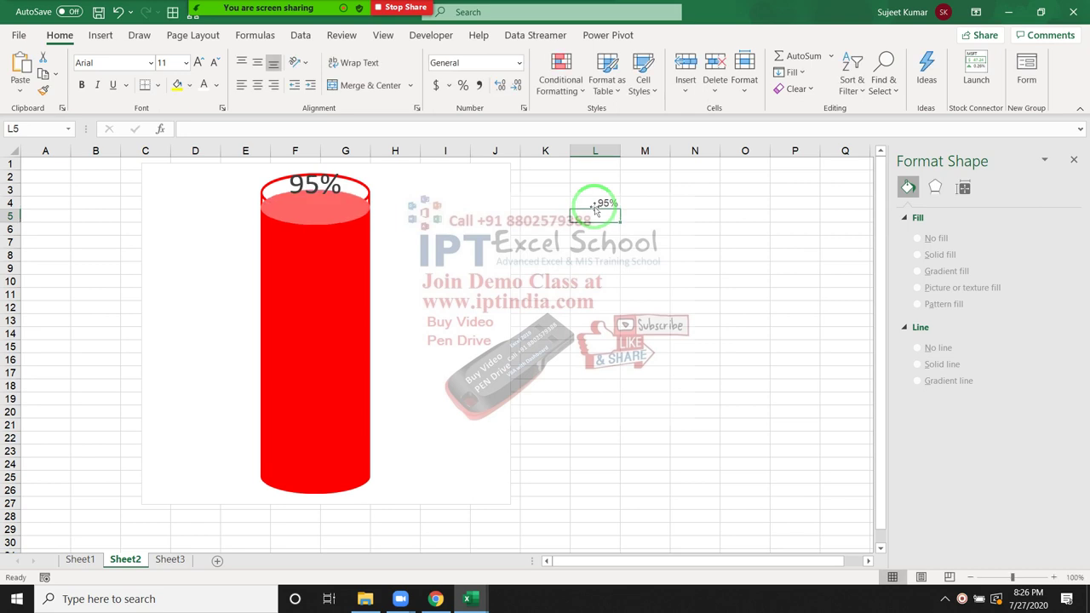
left_click(595, 206)
type("20%")
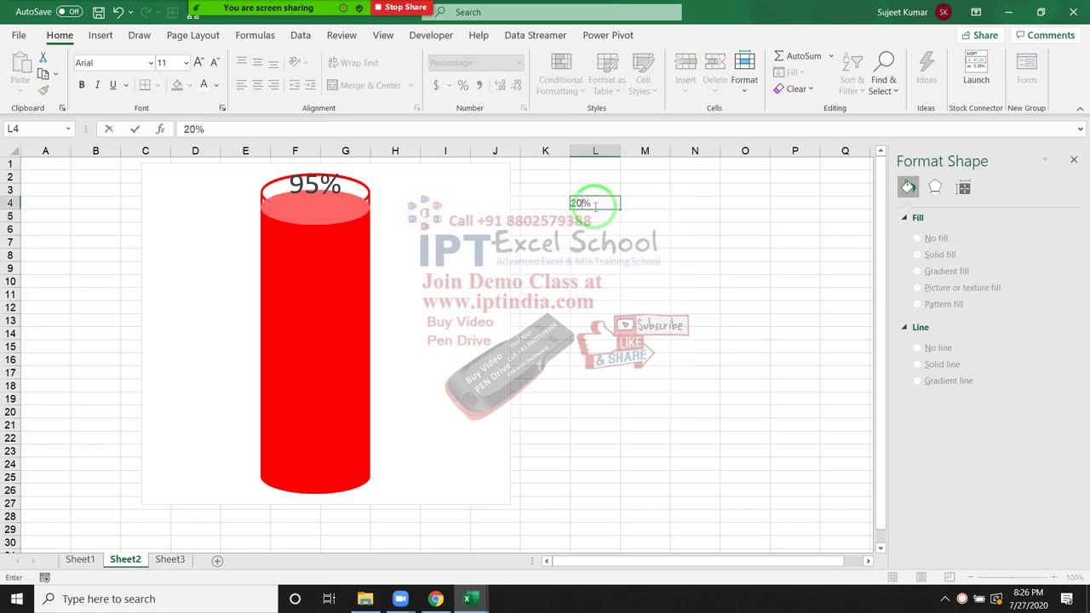
key("Return")
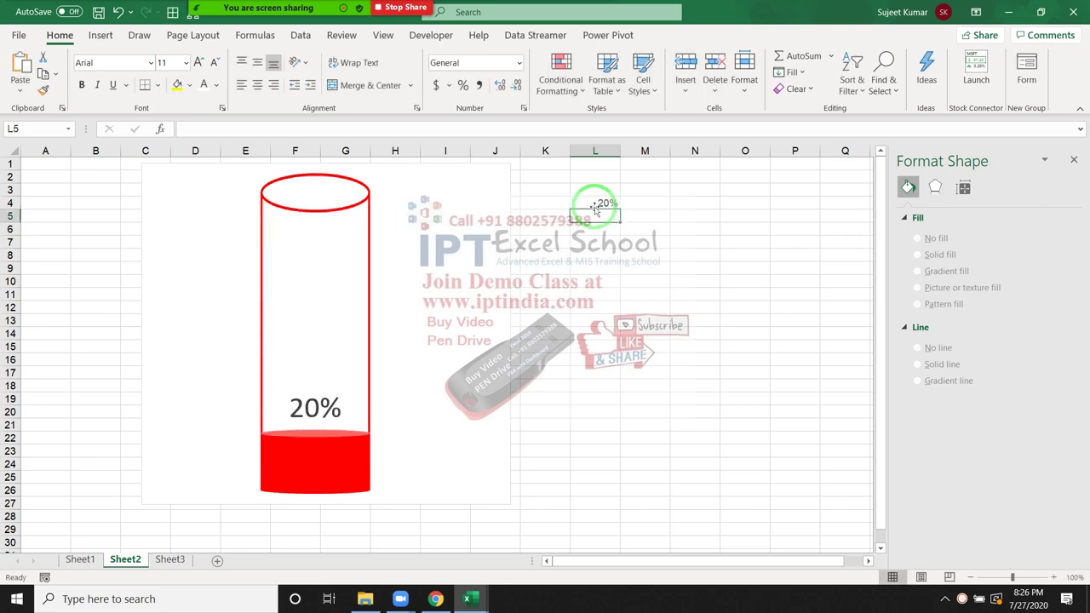
type("63")
key("Return")
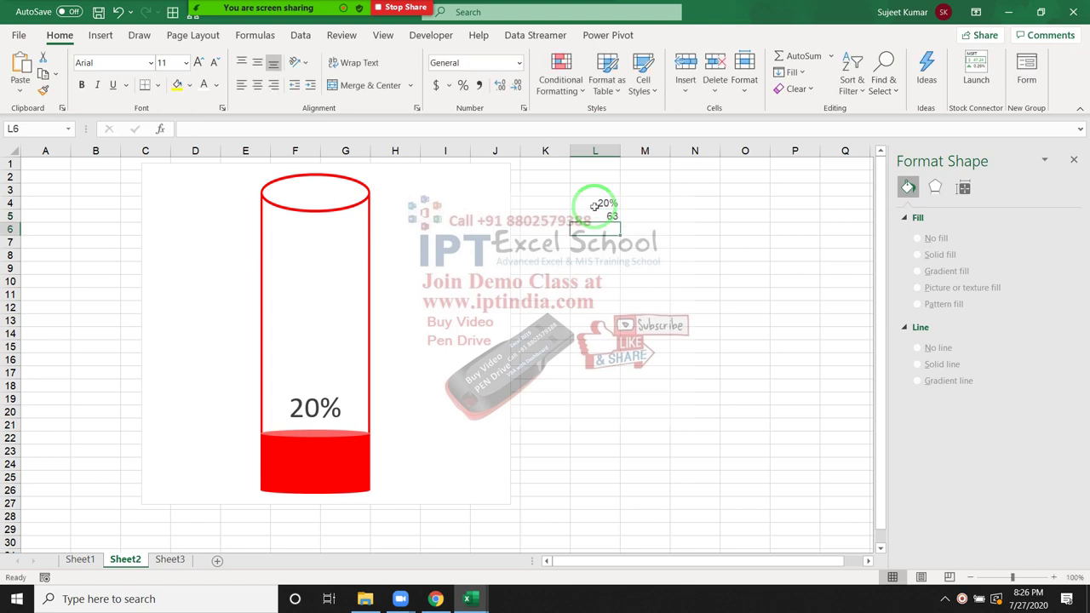
left_click(595, 211)
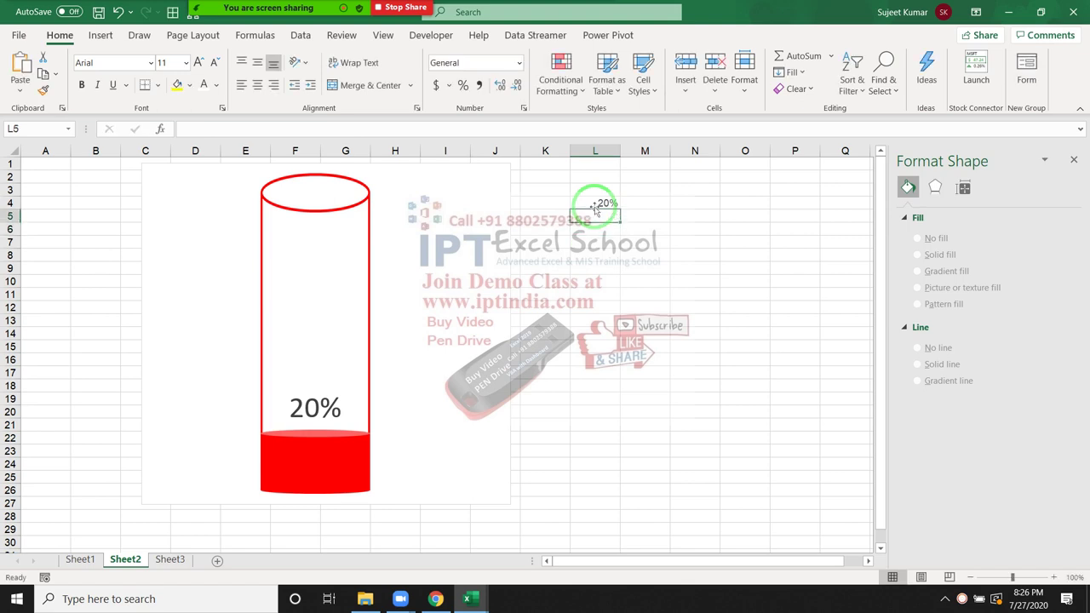
type("6")
left_click(595, 210)
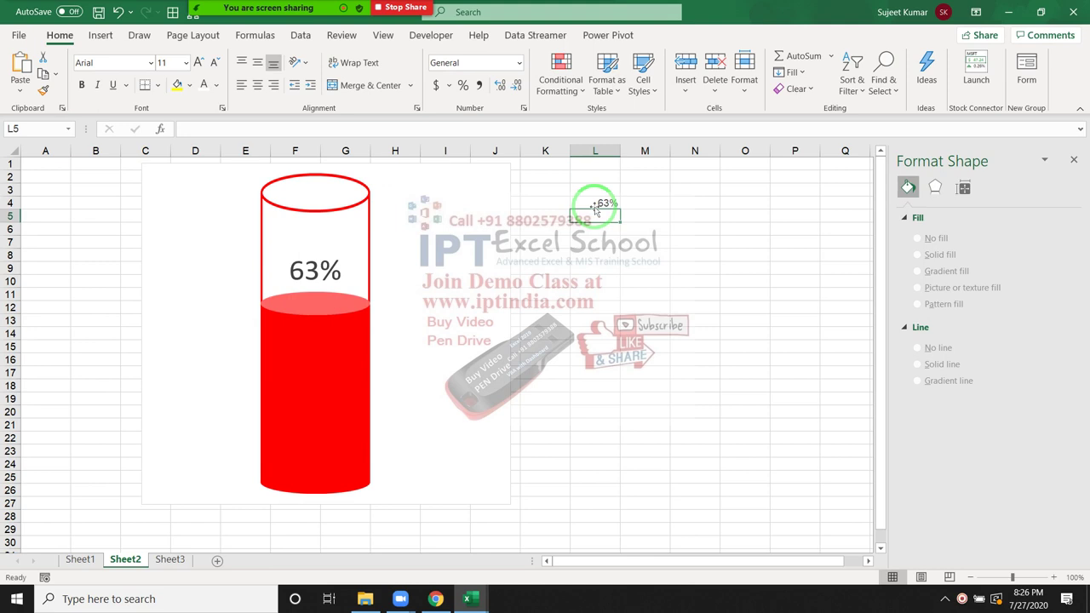
left_click(467, 178)
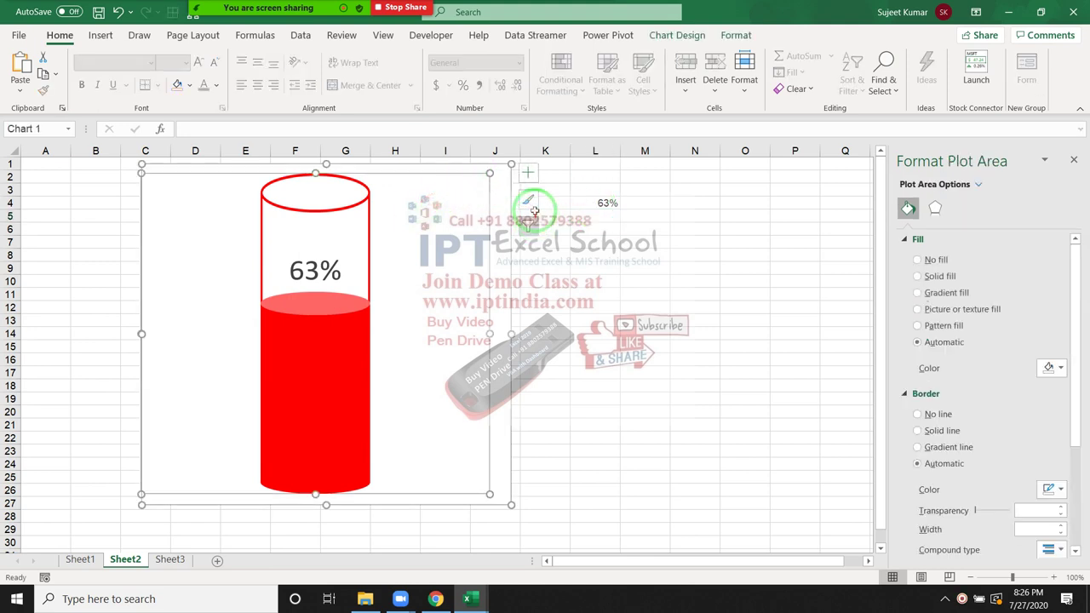
Step: Show the chart axes again and open the vertical axis bounds, set at 0 to 1
left_click(529, 173)
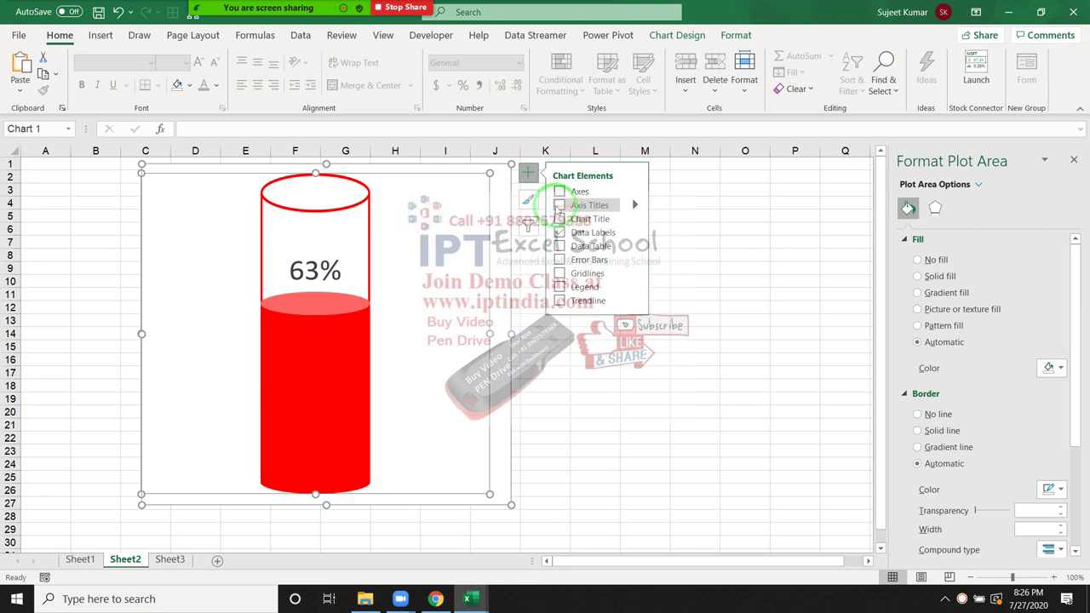
left_click(559, 192)
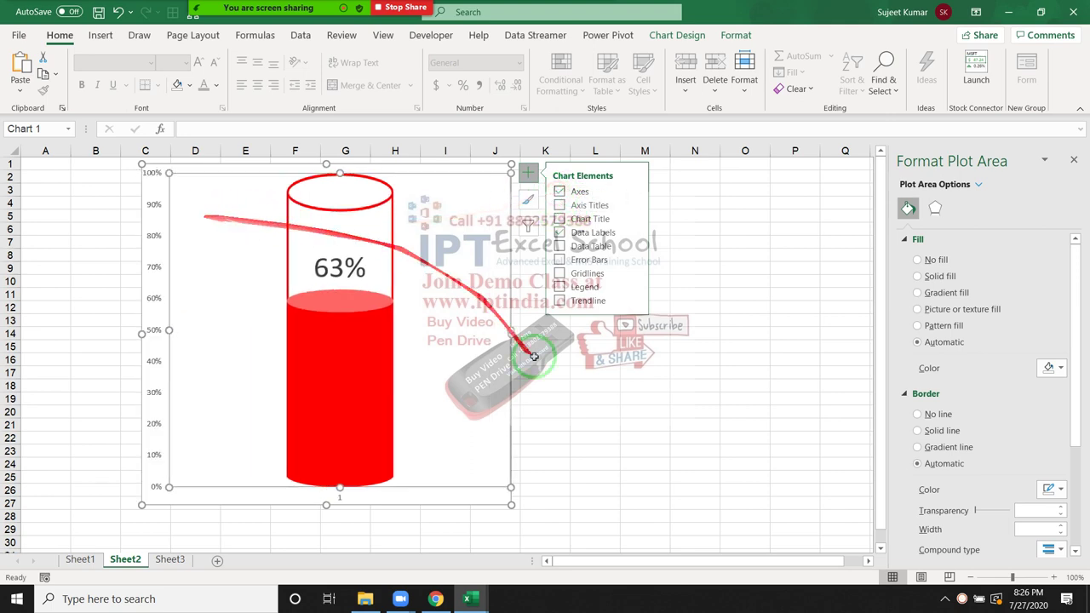
left_click(594, 426)
left_click(596, 189)
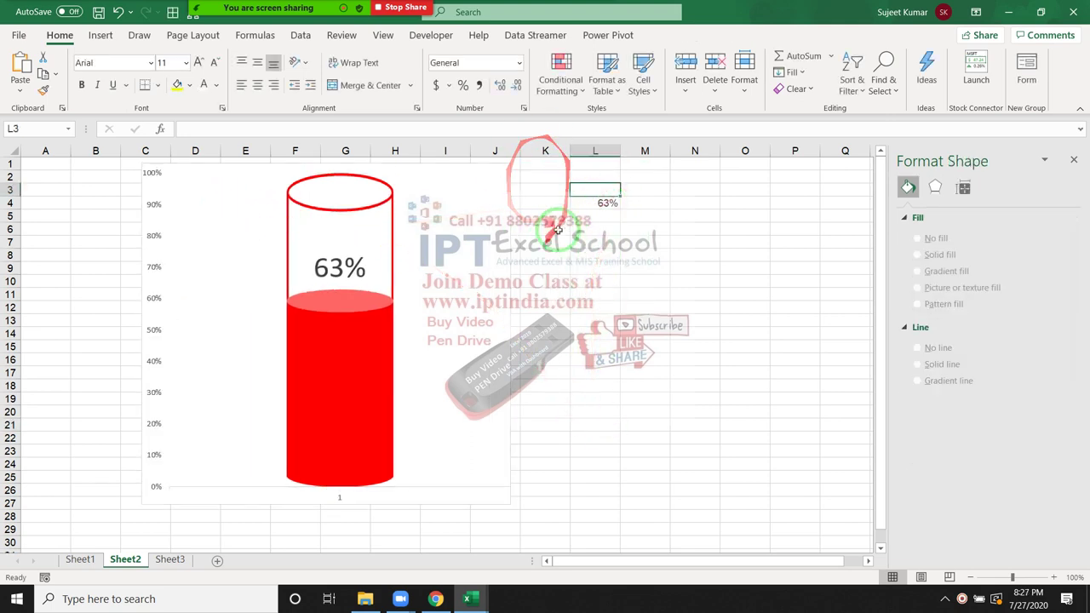
left_click(596, 204)
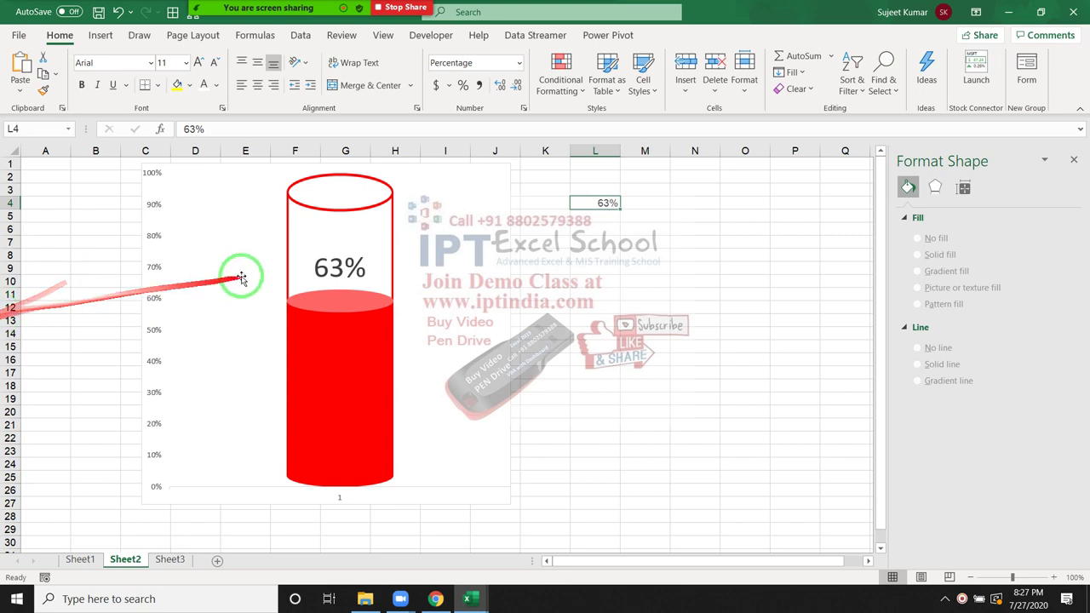
left_click(162, 207)
left_click(989, 209)
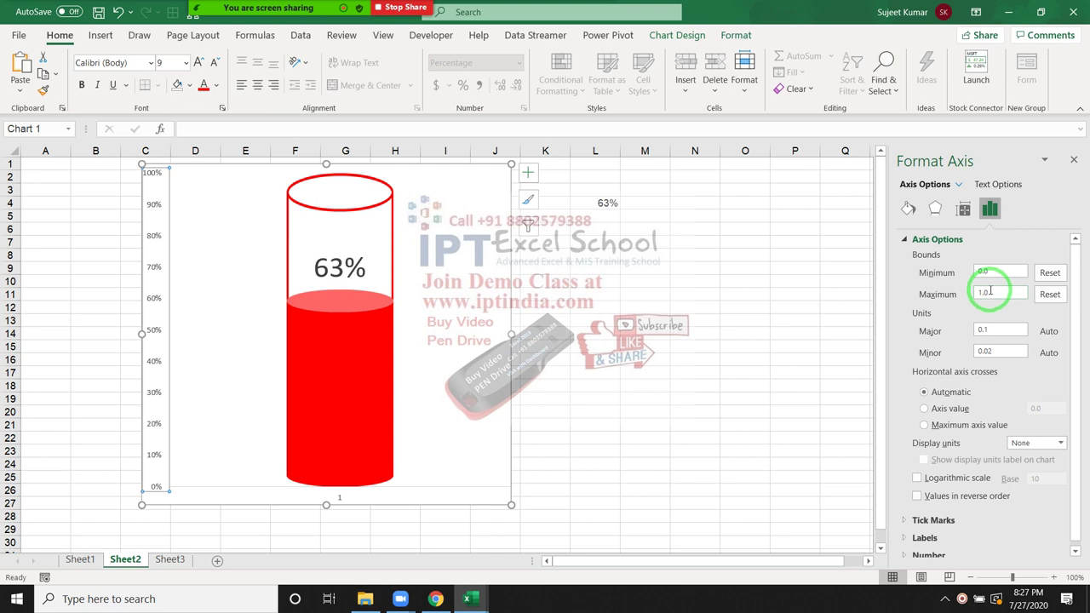
left_click(737, 358)
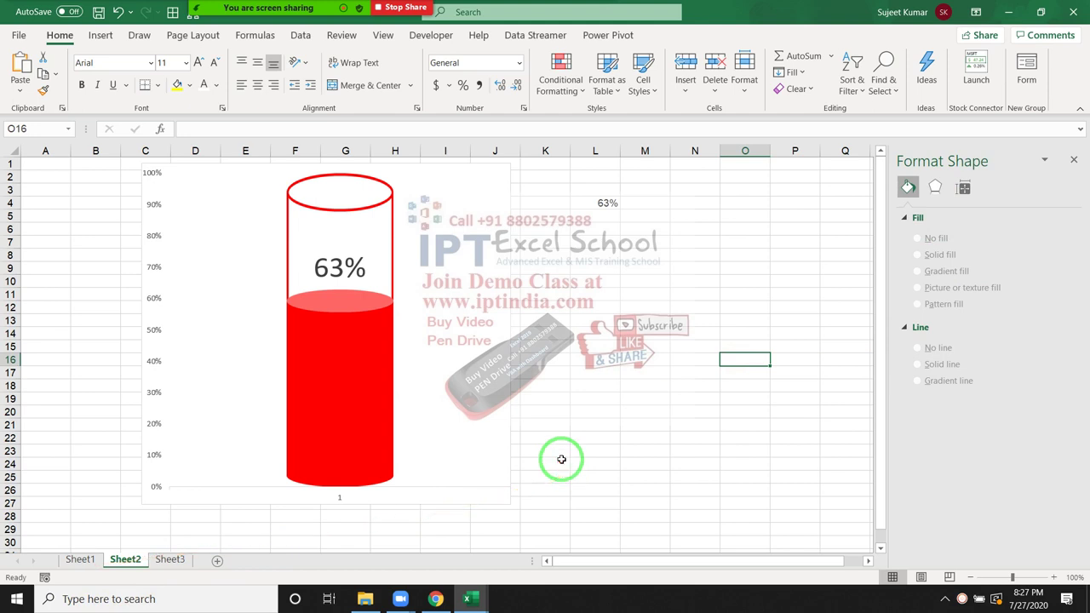
left_click(359, 271)
left_click(359, 271)
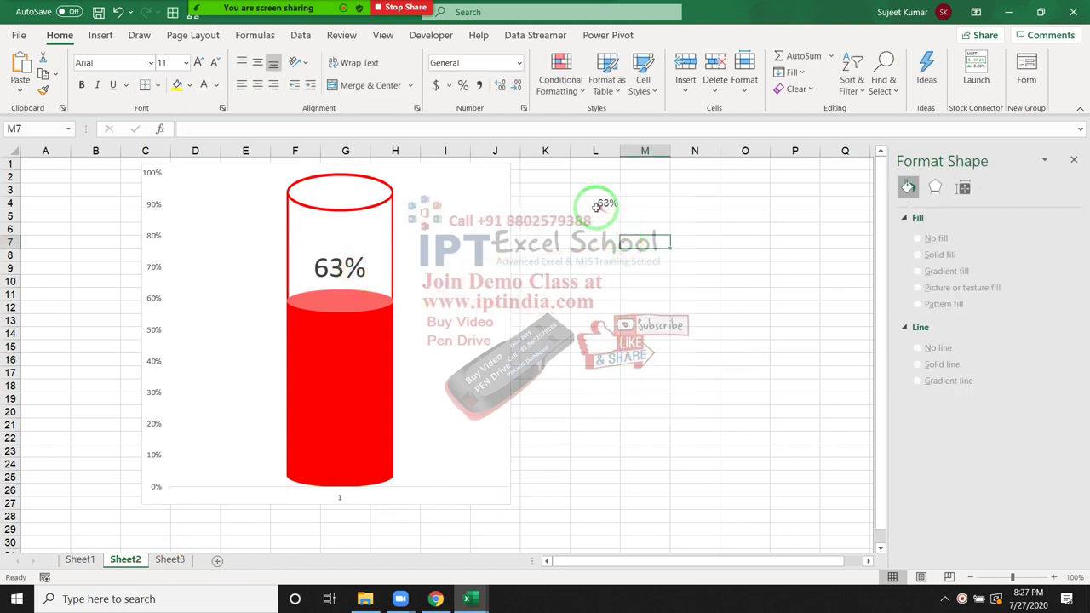
left_click(337, 352)
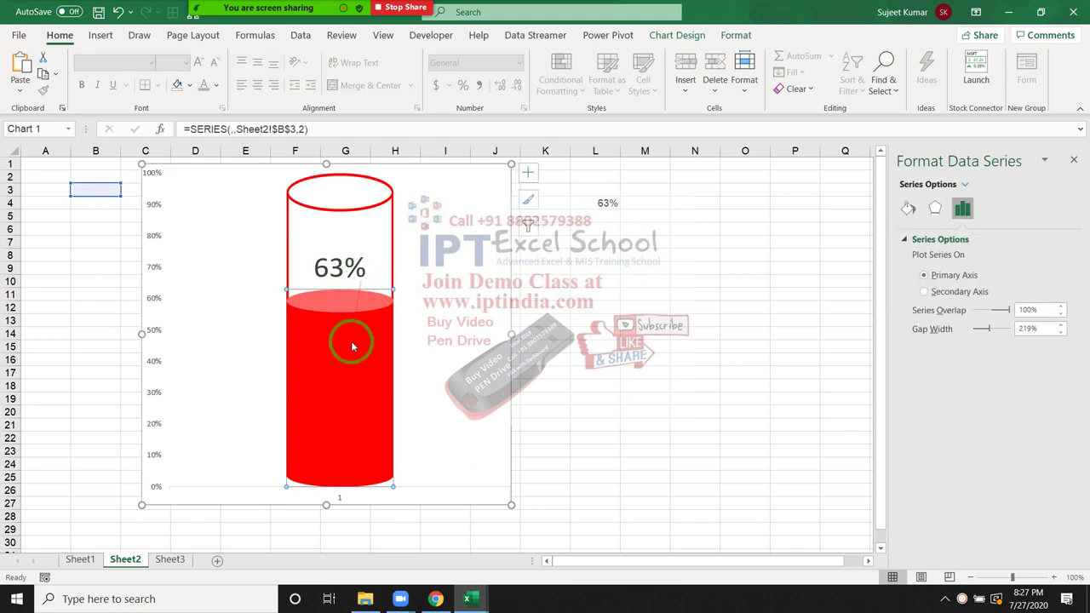
right_click(353, 343)
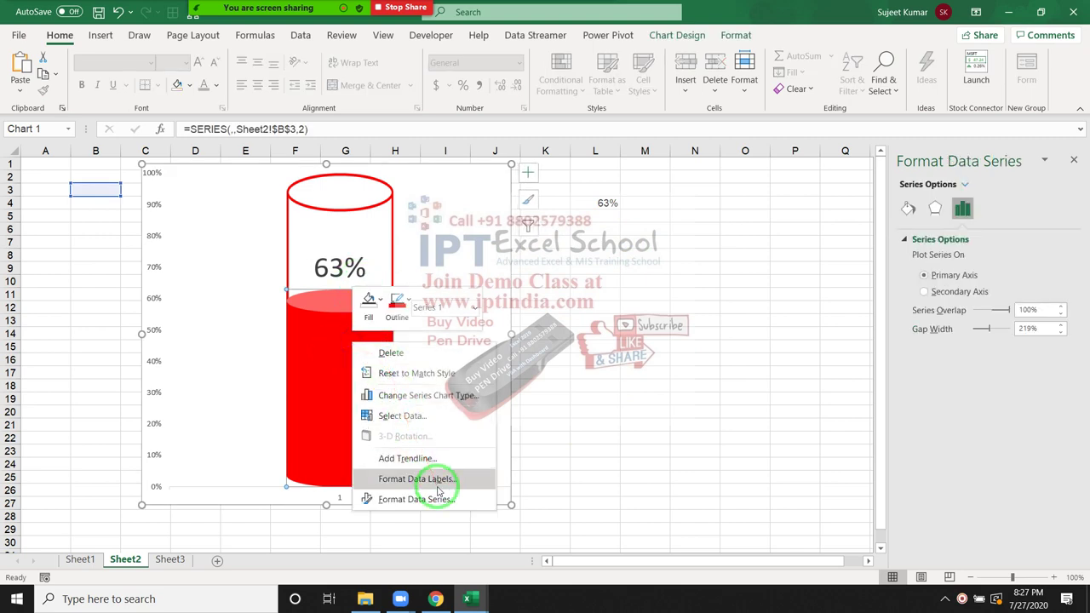
left_click(568, 440)
left_click(75, 423)
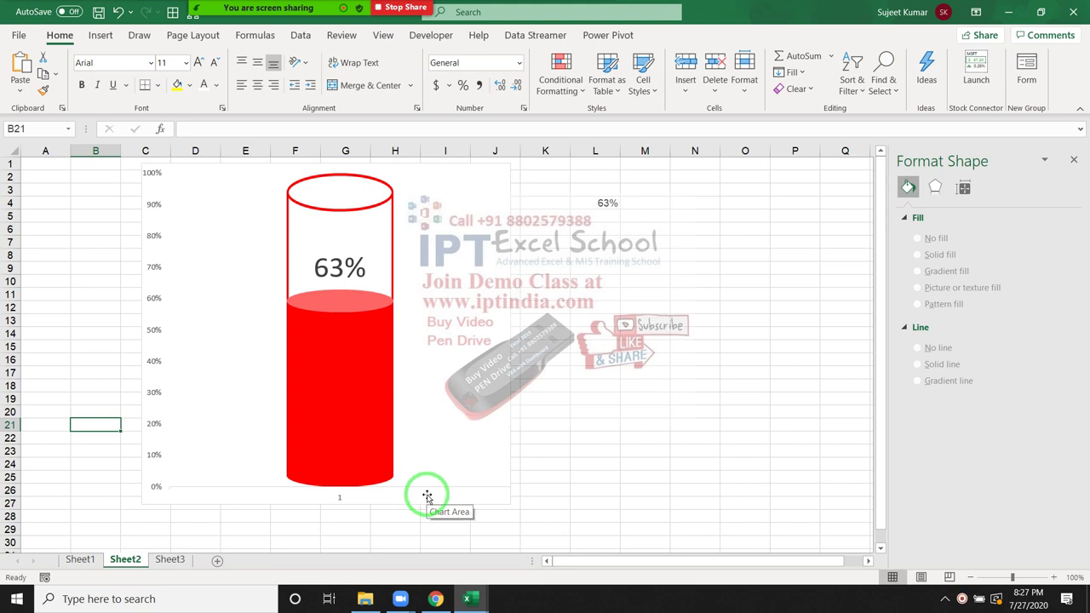
Step: Leave the finished 63% gauge on Sheet2 and go to the blank Sheet3
mouse_move(427, 495)
left_mouse_down()
mouse_move(418, 182)
mouse_move(432, 336)
left_mouse_up()
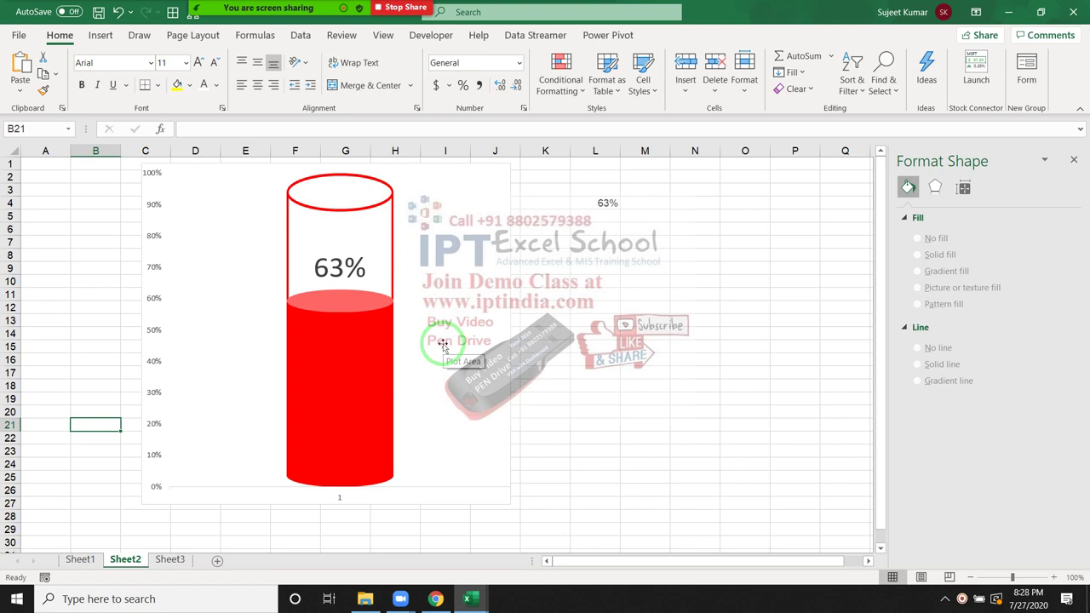
mouse_move(435, 599)
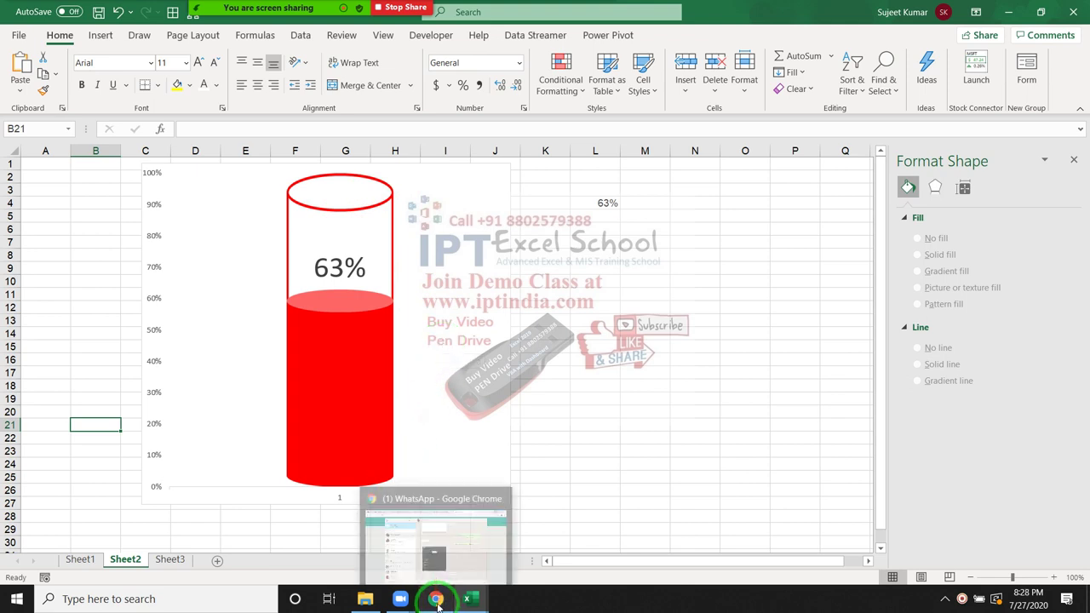
left_click(688, 321)
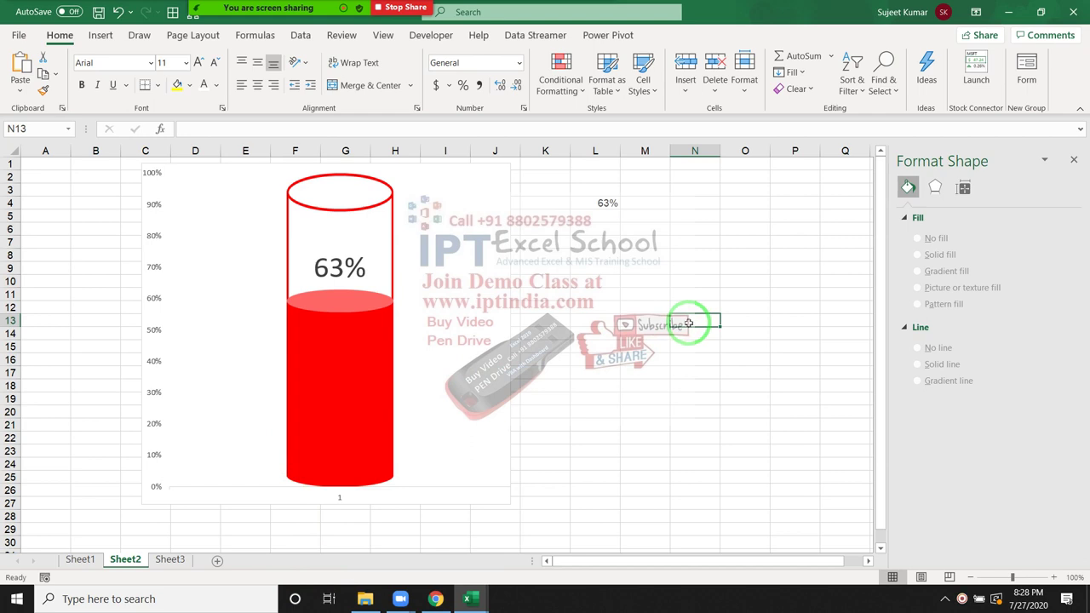
left_click(164, 560)
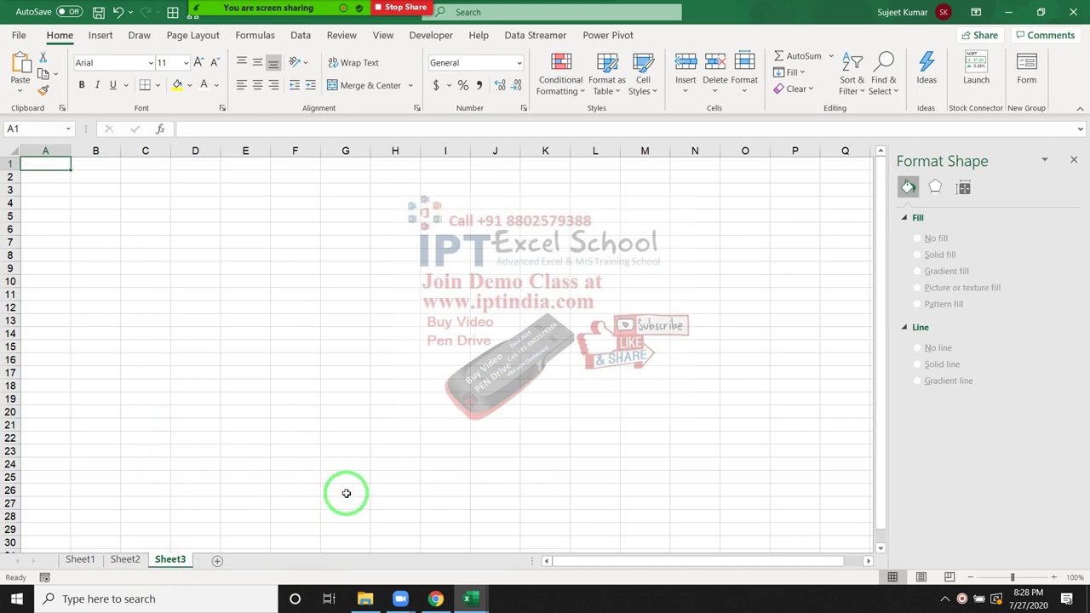
Step: Enter Male with 100 in A1:B1 and Female with 95 in A2:B2
type("Male")
key("Return")
key("Up")
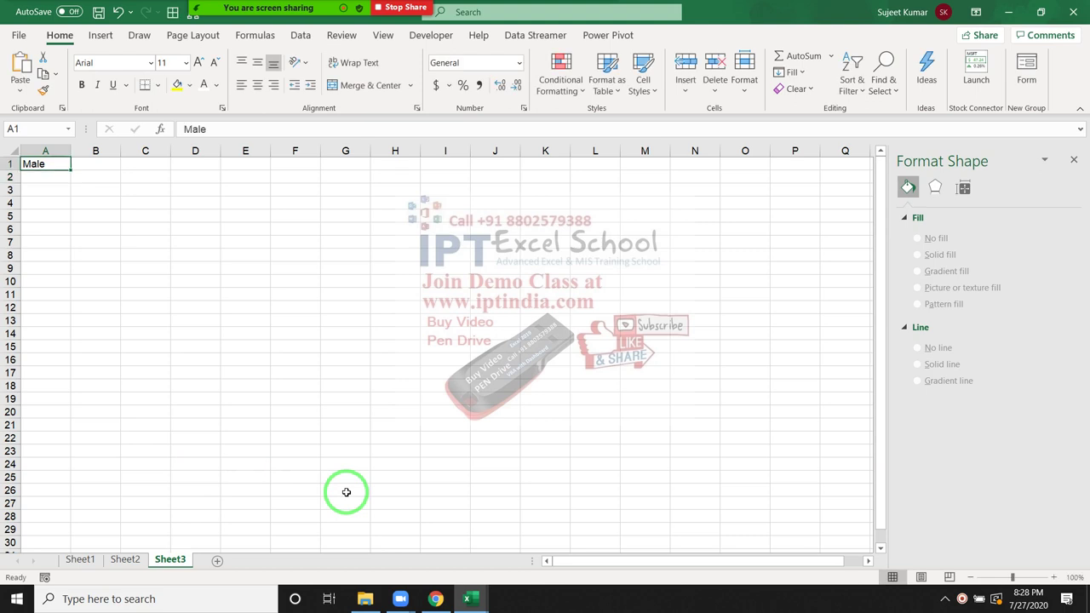
key("Right")
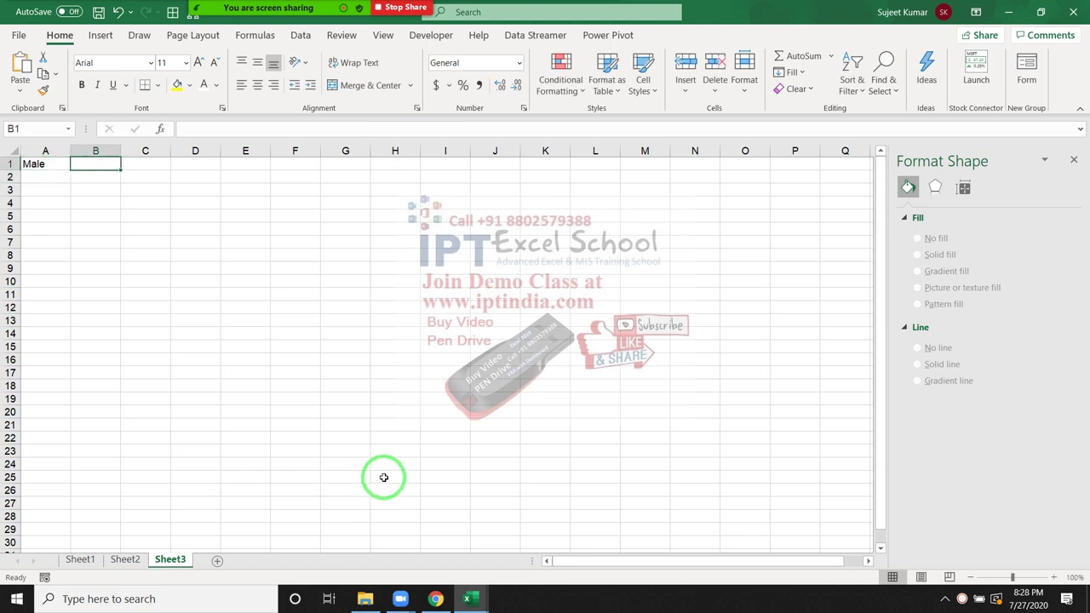
type("10")
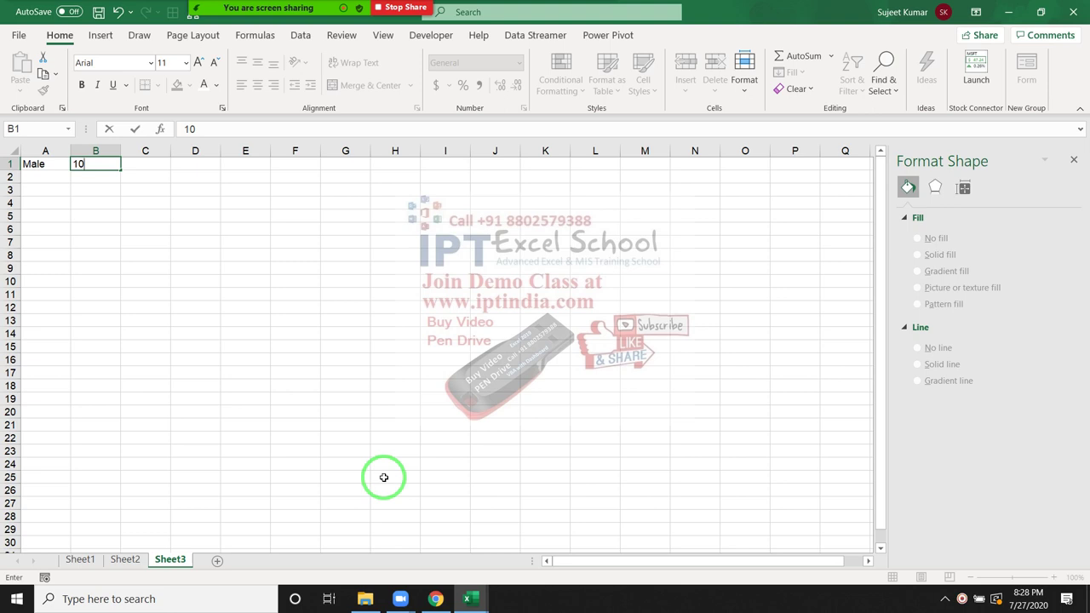
type("0")
key("Return")
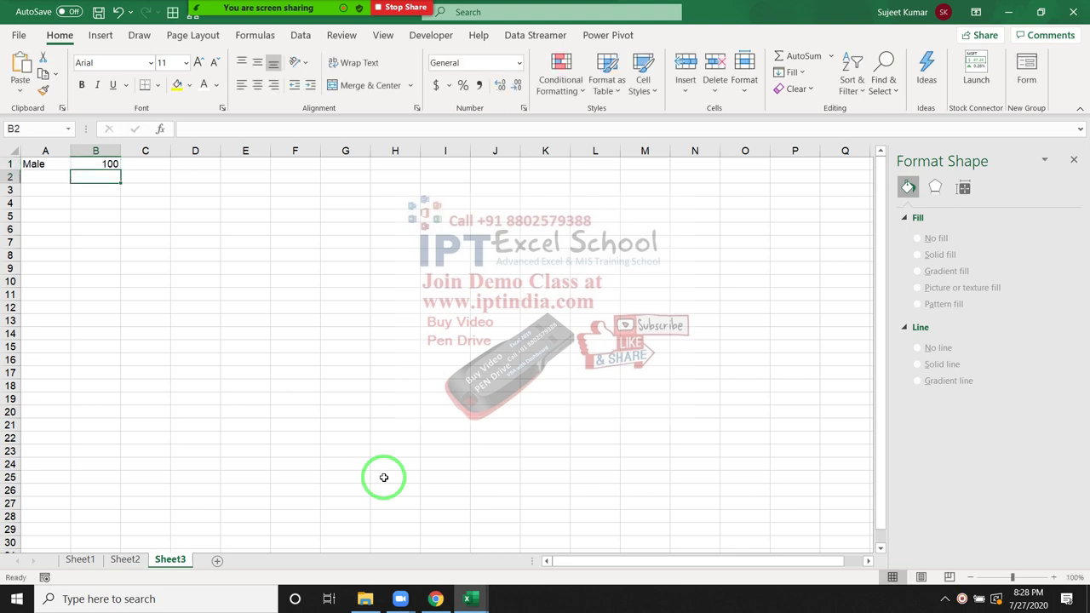
key("Left")
type("Femai")
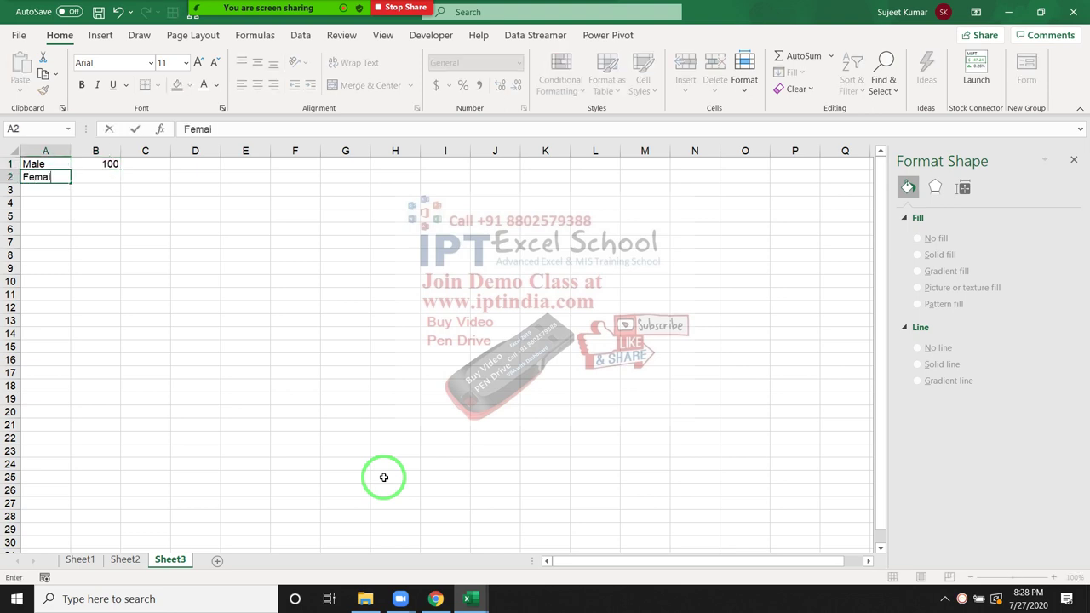
type("l")
key("BackSpace")
key("BackSpace")
type("l")
type("e")
key("Tab")
type("95")
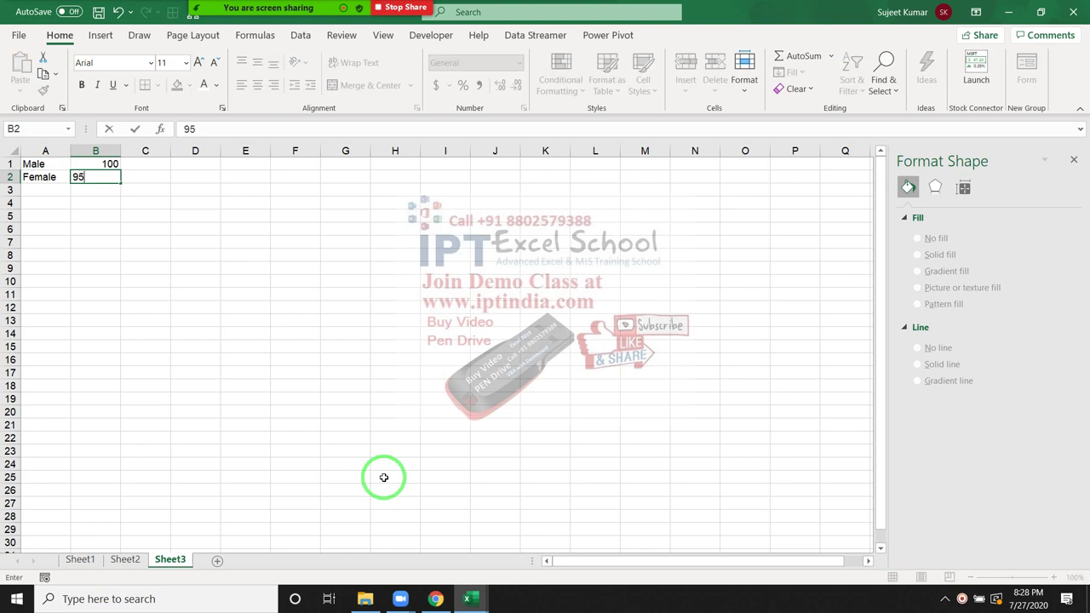
key("Return")
Step: Close the Format Shape pane and select column M
left_click_drag(238, 241, 412, 349)
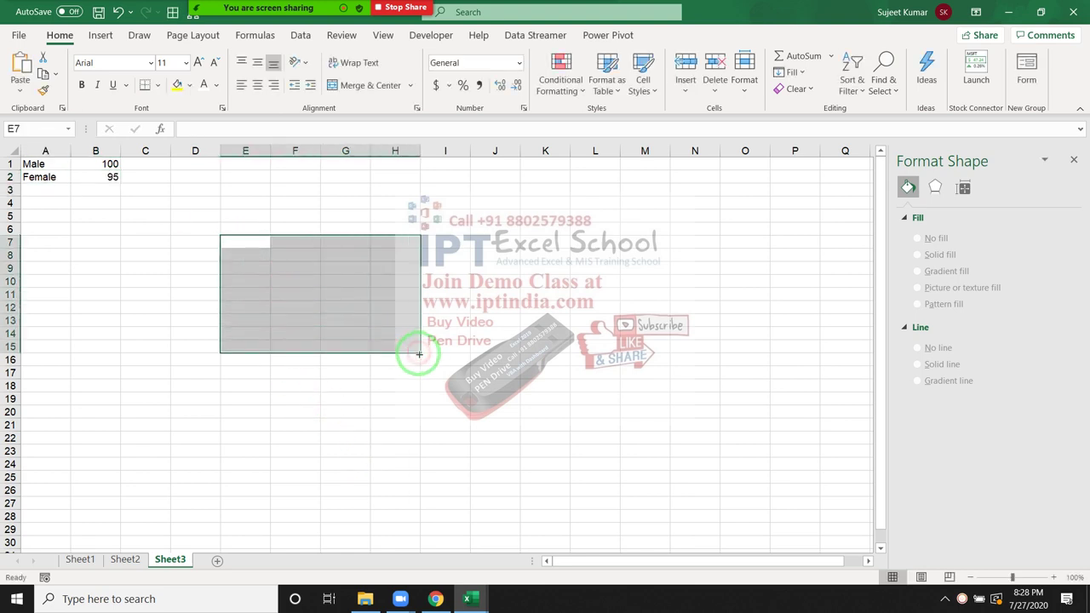
left_click(379, 298)
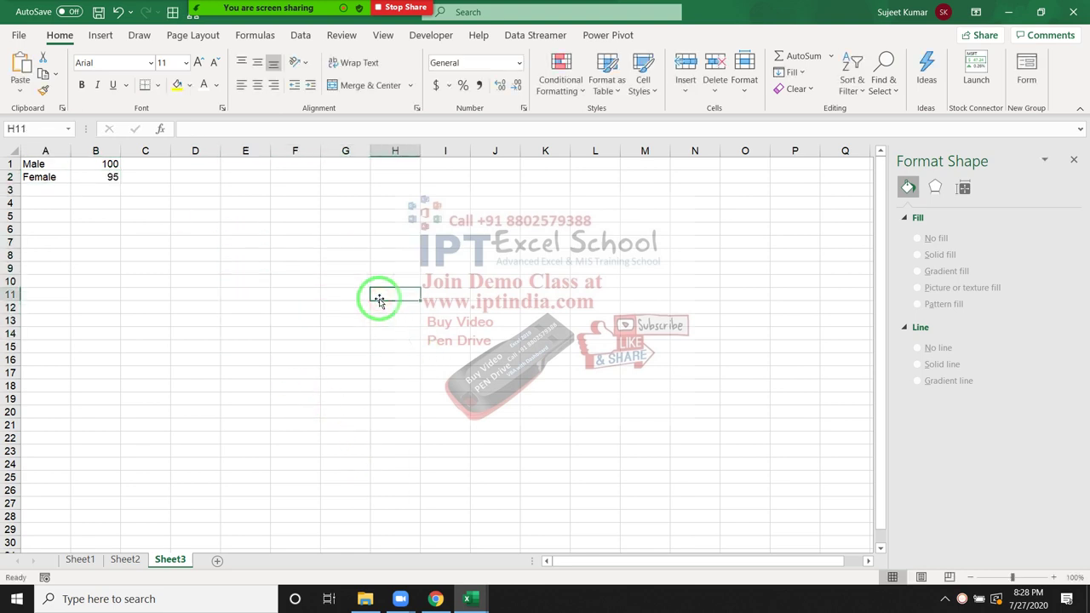
left_click(1072, 159)
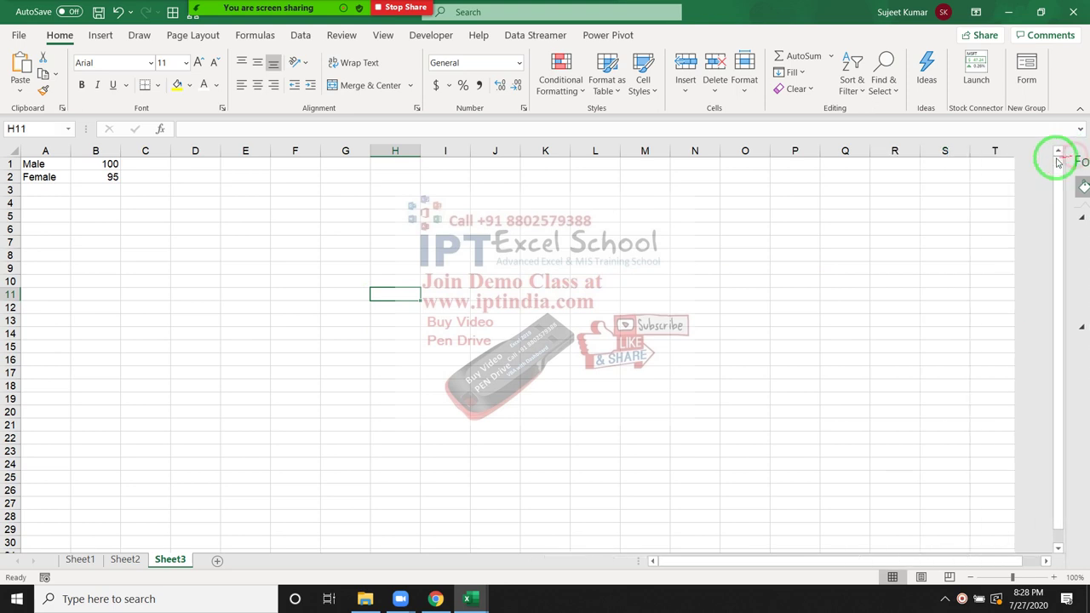
left_click(640, 151)
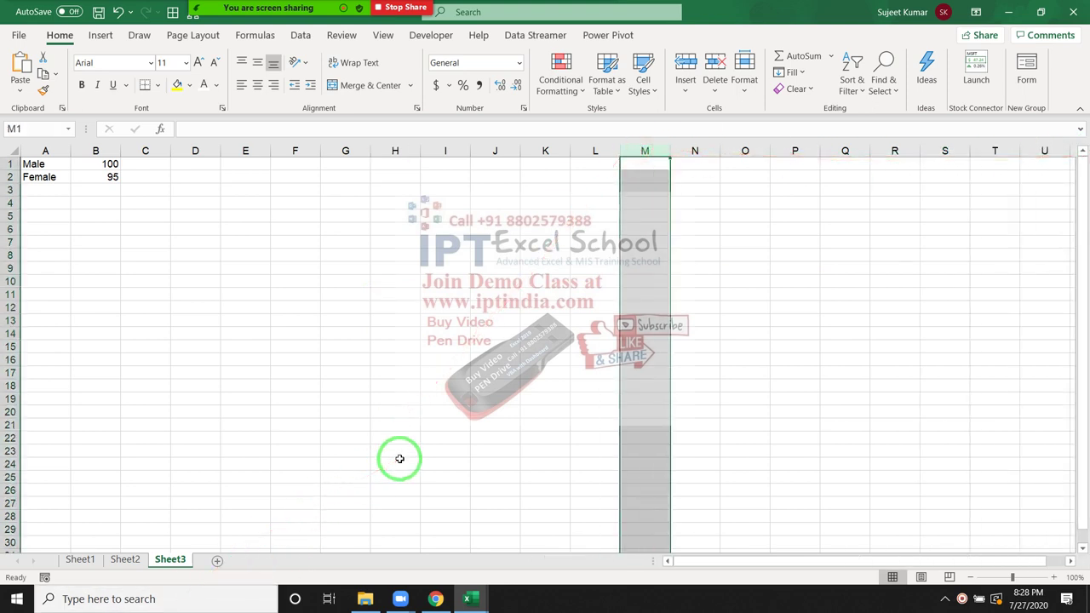